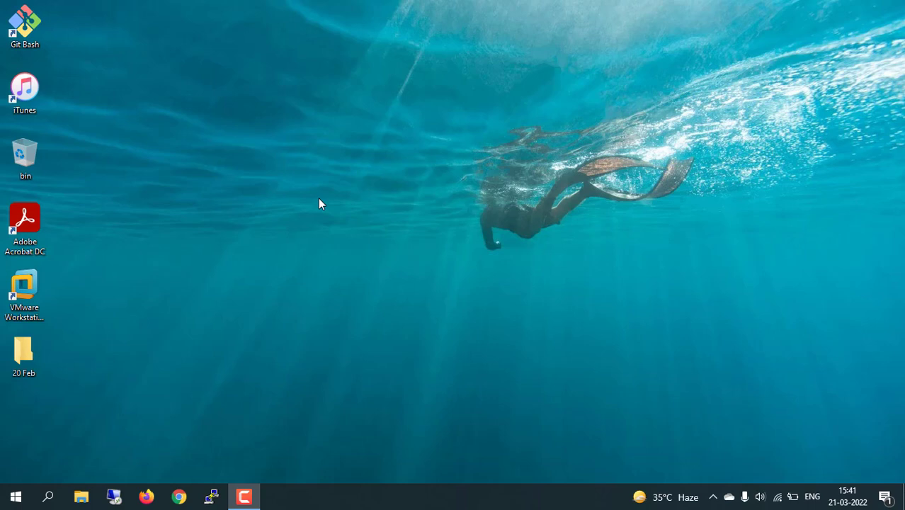
# - Open the Azure portal in Chrome and start creating a new Azure virtual machine
pyautogui.click(178, 498)
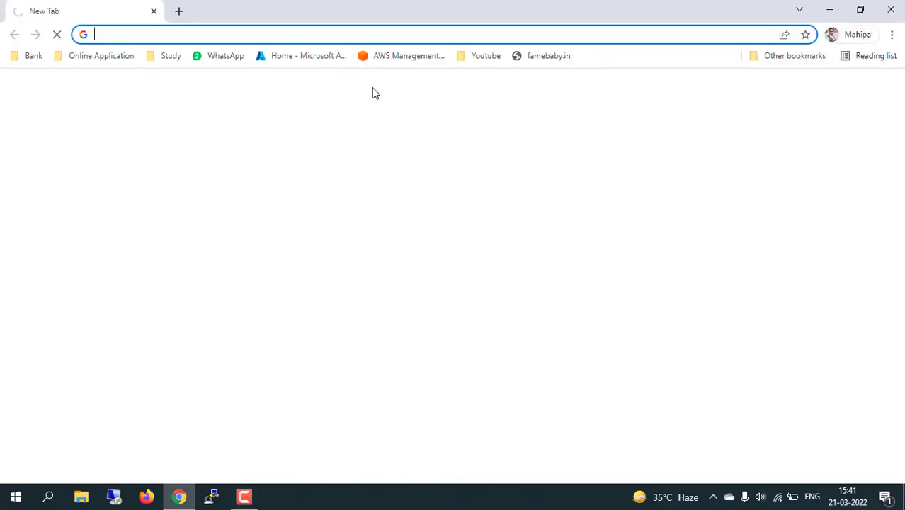
pyautogui.click(309, 58)
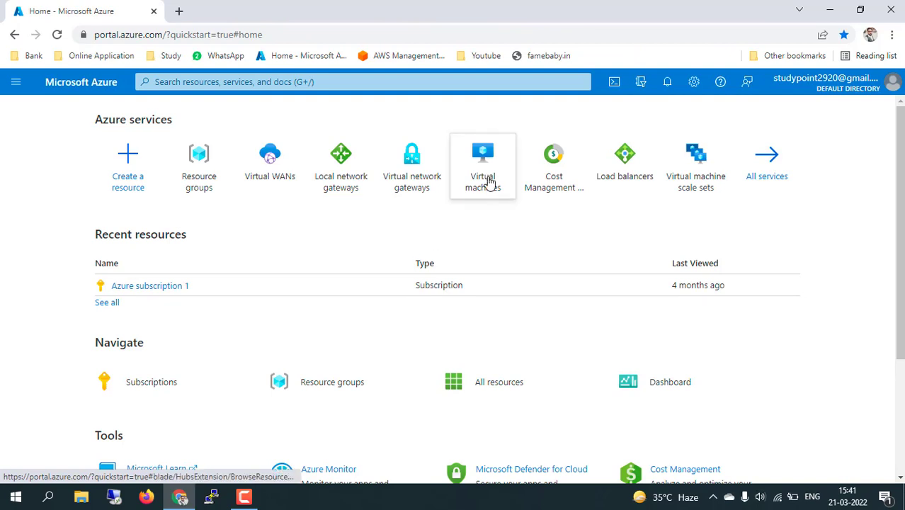
pyautogui.click(488, 172)
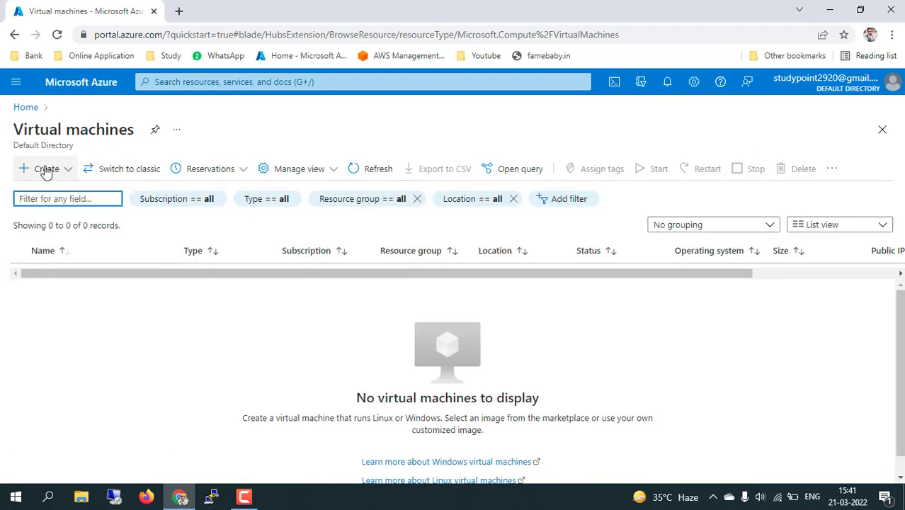
pyautogui.click(45, 170)
pyautogui.click(60, 194)
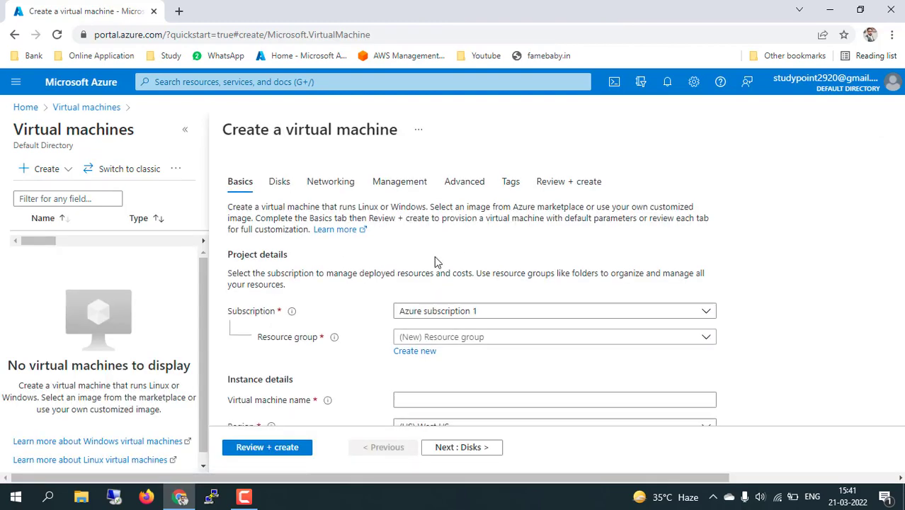
# - Create a new resource group named rg1 for the virtual machine
pyautogui.scroll(-2, 433, 262)
pyautogui.click(432, 194)
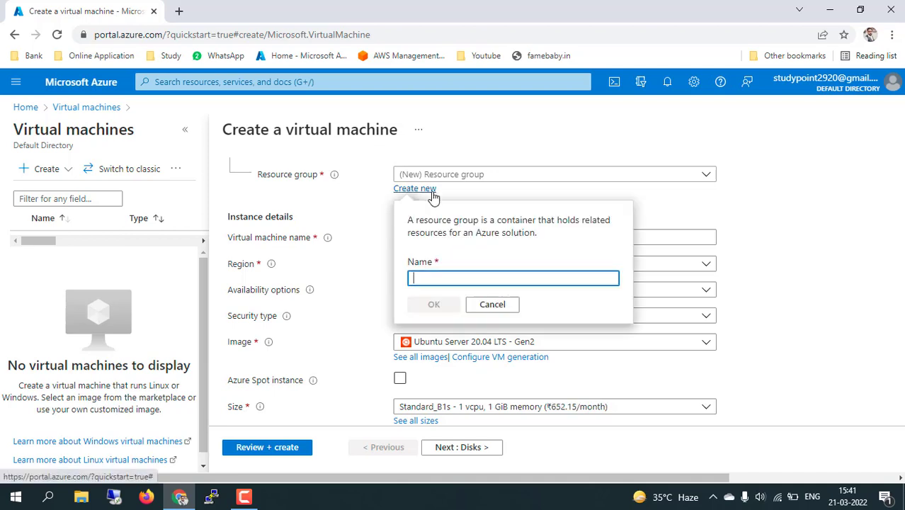
pyautogui.write('rg')
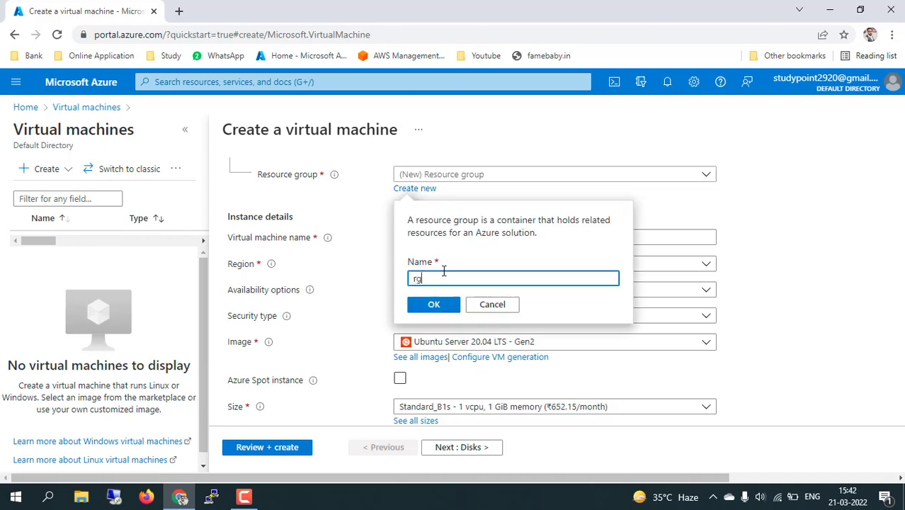
pyautogui.write('1')
pyautogui.click(435, 305)
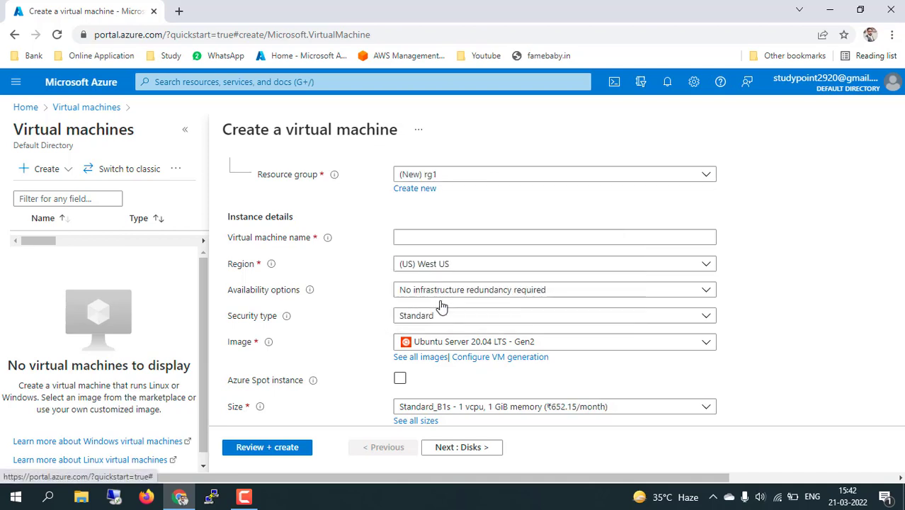
# - Name the virtual machine vm01vnet1
pyautogui.click(465, 237)
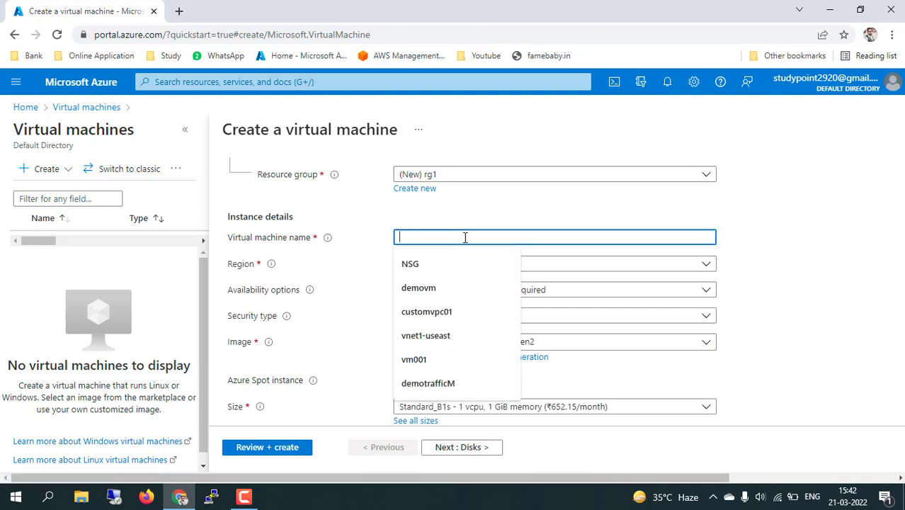
pyautogui.write('vm')
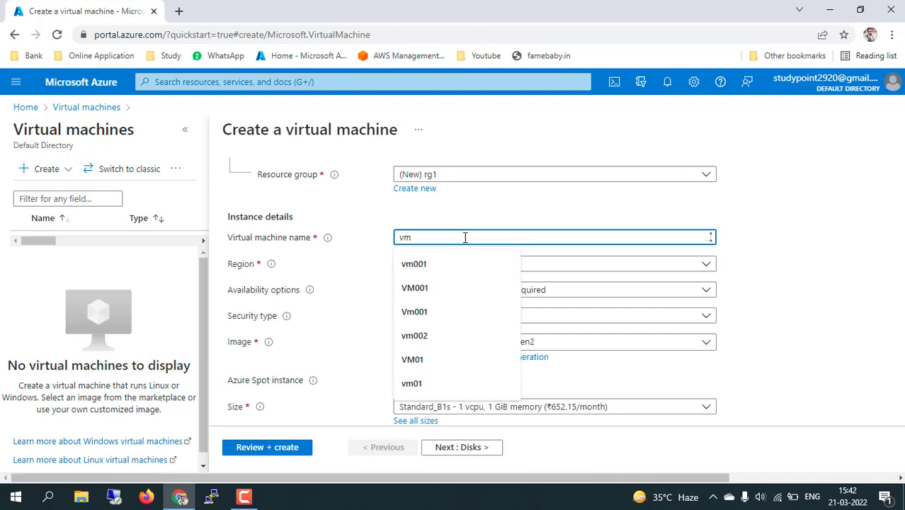
pyautogui.write('vnet1')
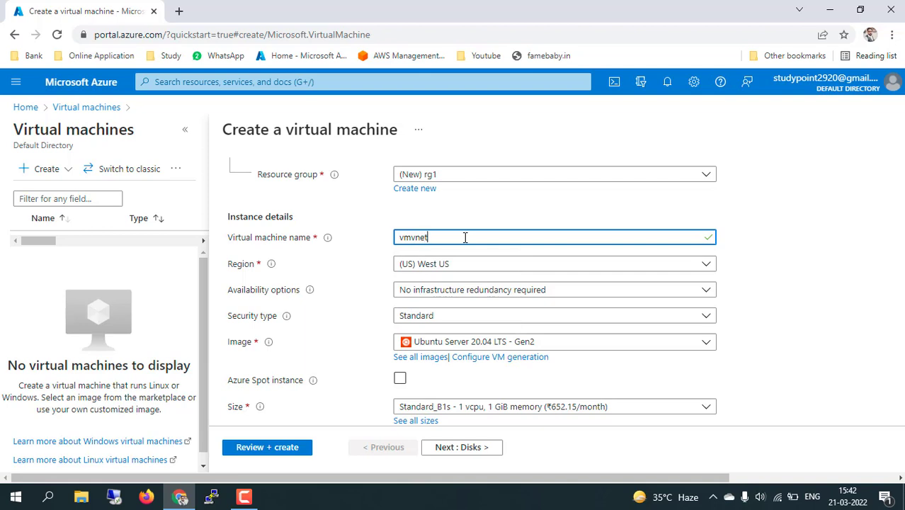
pyautogui.click(414, 237)
pyautogui.write('01')
pyautogui.moveTo(425, 237); pyautogui.dragTo(401, 238)
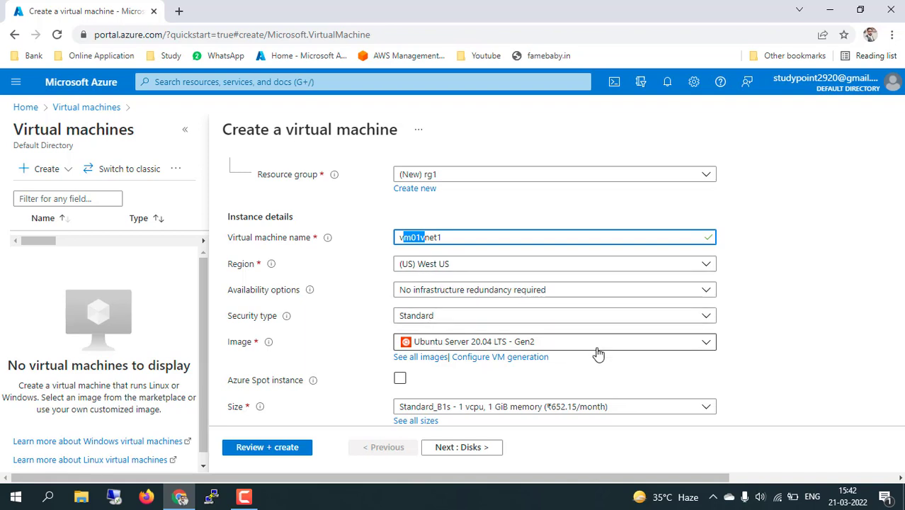
# - Choose Windows Server 2012 R2 Datacenter - Gen1 as the virtual machine's image
pyautogui.click(639, 347)
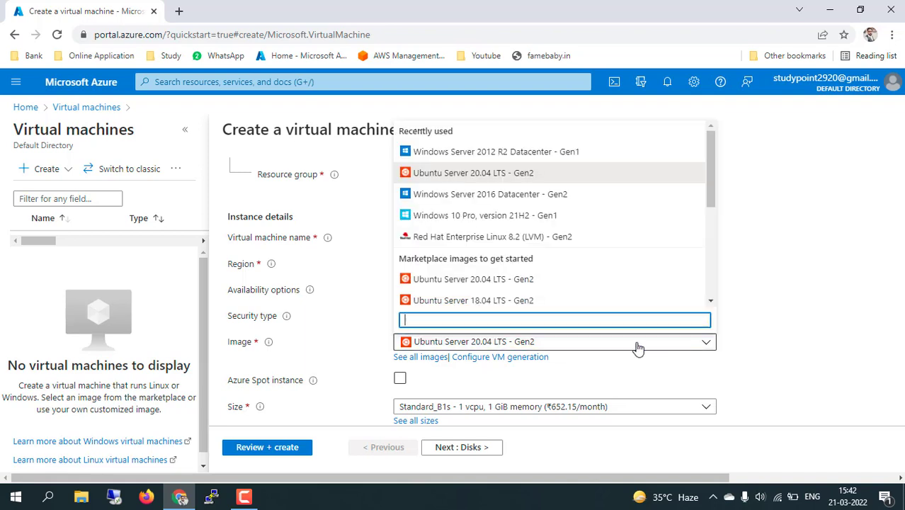
pyautogui.click(495, 174)
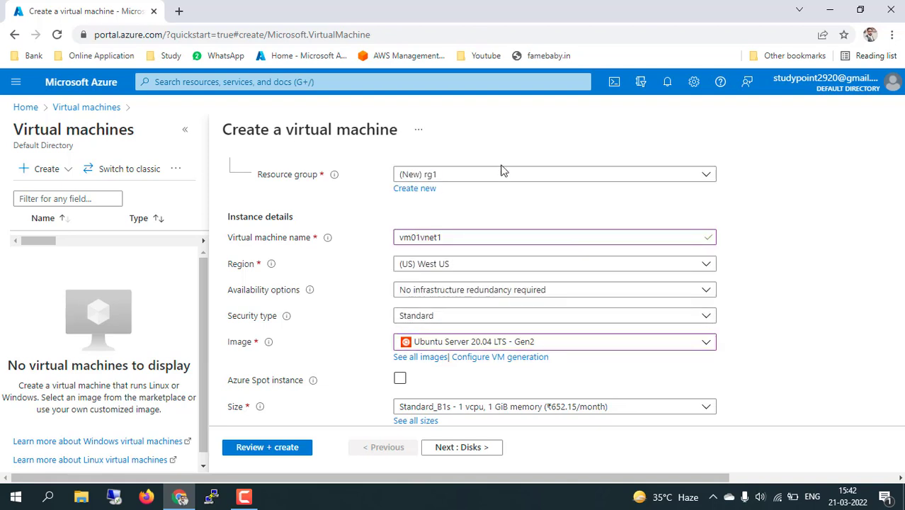
pyautogui.click(626, 352)
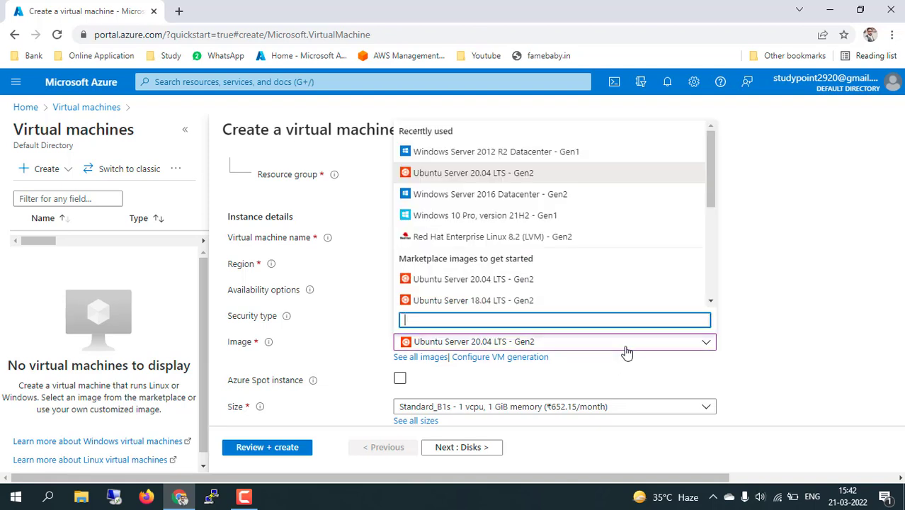
pyautogui.click(566, 153)
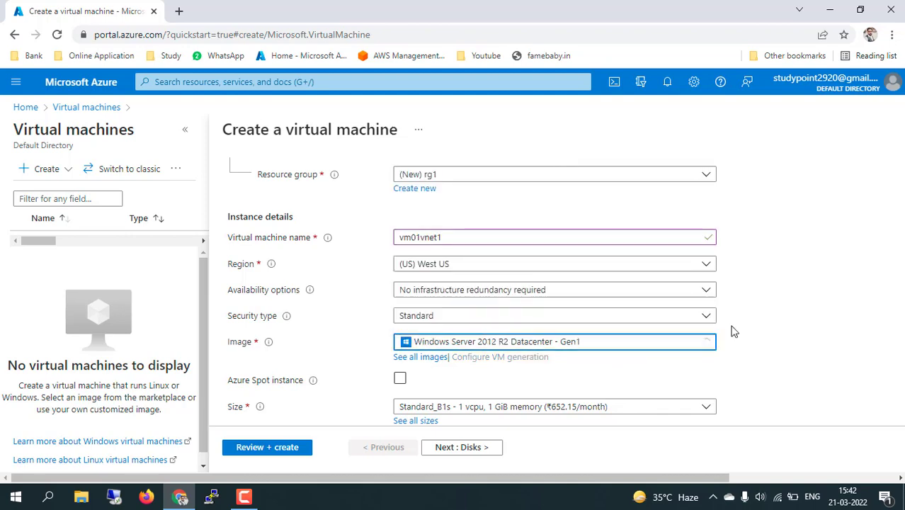
# - Set the administrator username to study, then enter and confirm the administrator account's password
pyautogui.scroll(-3, 760, 365)
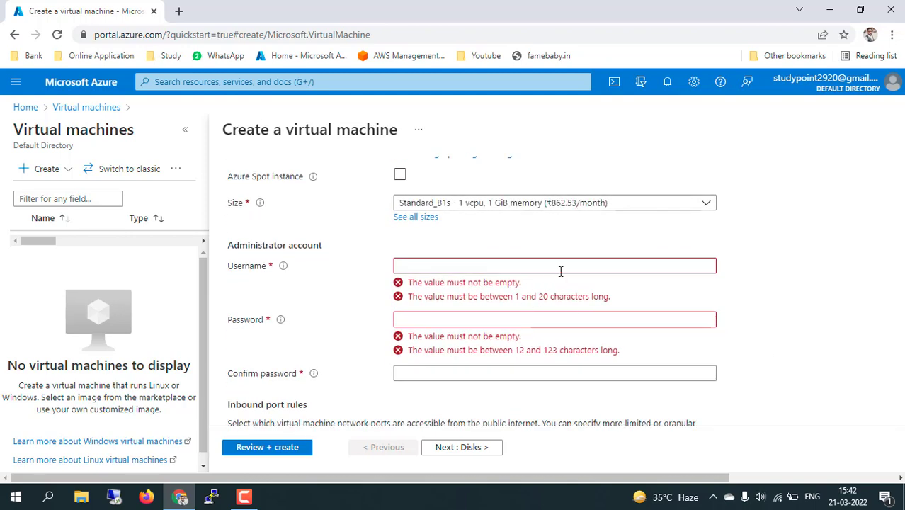
pyautogui.click(565, 267)
pyautogui.write('study')
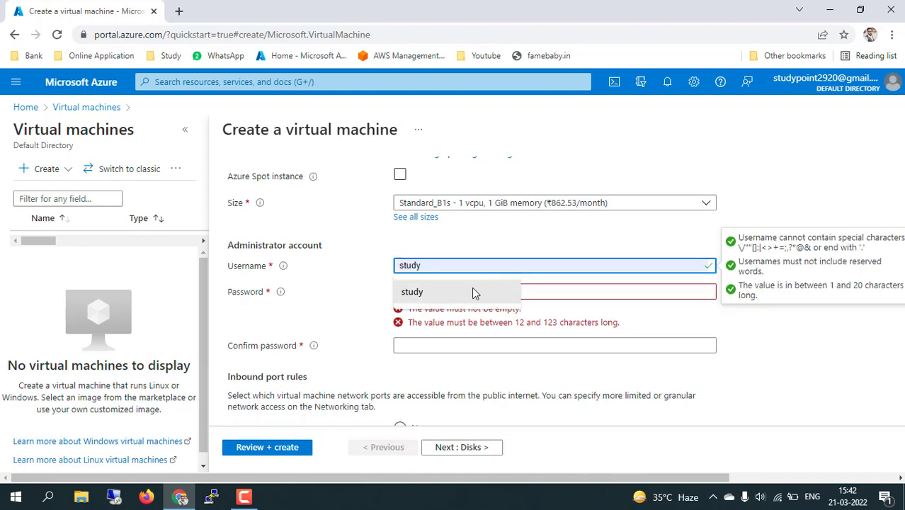
pyautogui.click(471, 291)
pyautogui.click(462, 293)
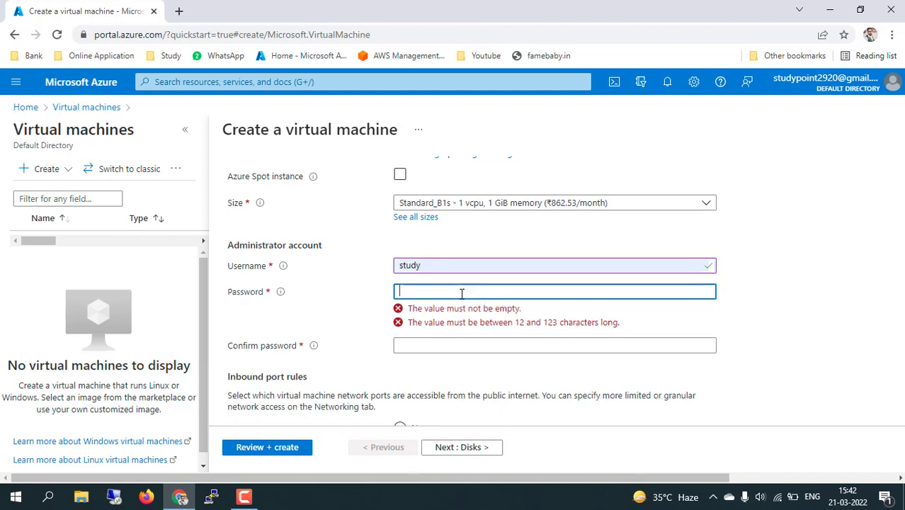
pyautogui.write('•••••••')
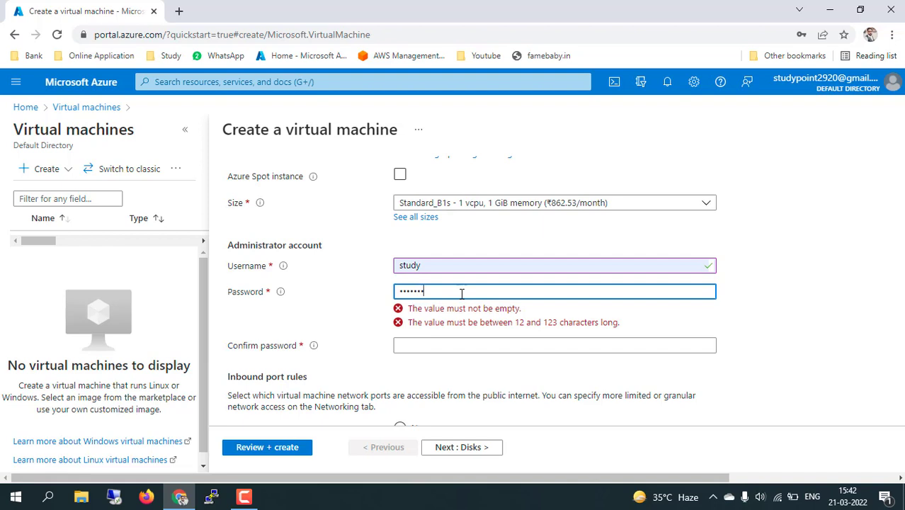
pyautogui.write('••••')
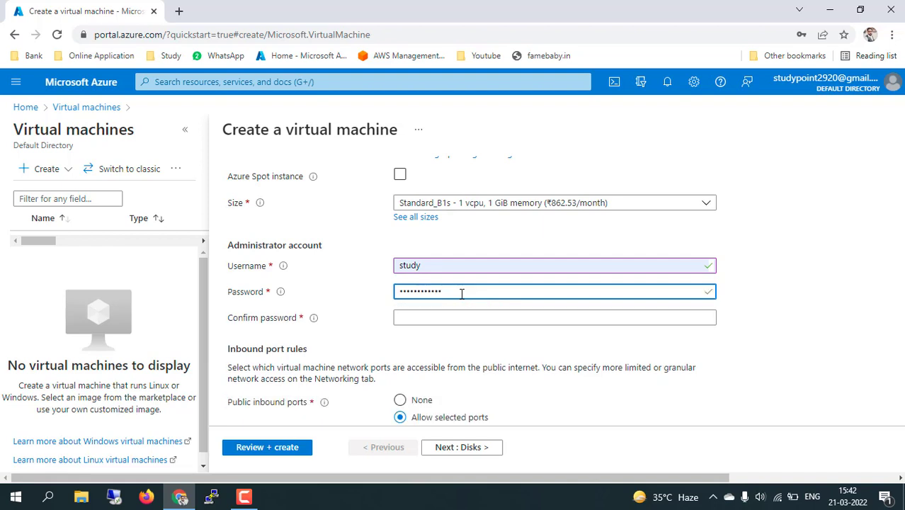
pyautogui.press('Tab')
pyautogui.write('•')
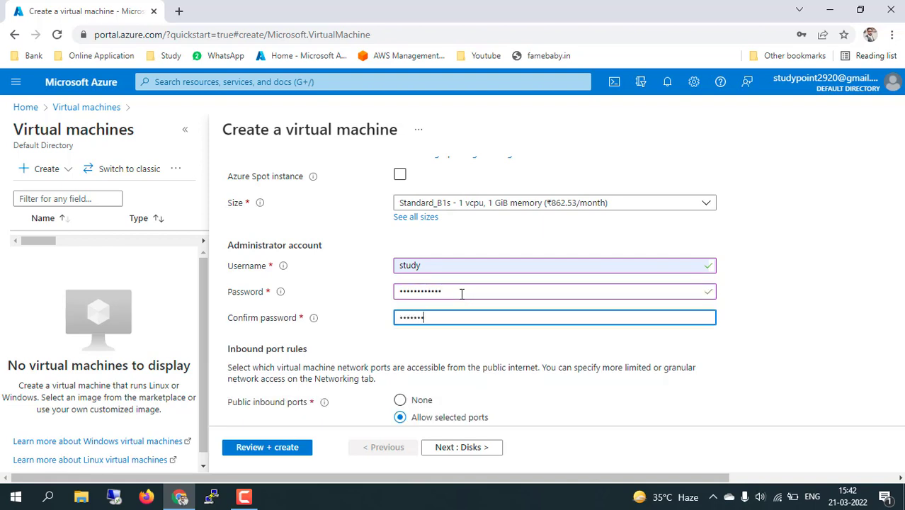
# - Add HTTP (80) to the allowed public inbound ports alongside RDP (3389)
pyautogui.scroll(-3, 461, 293)
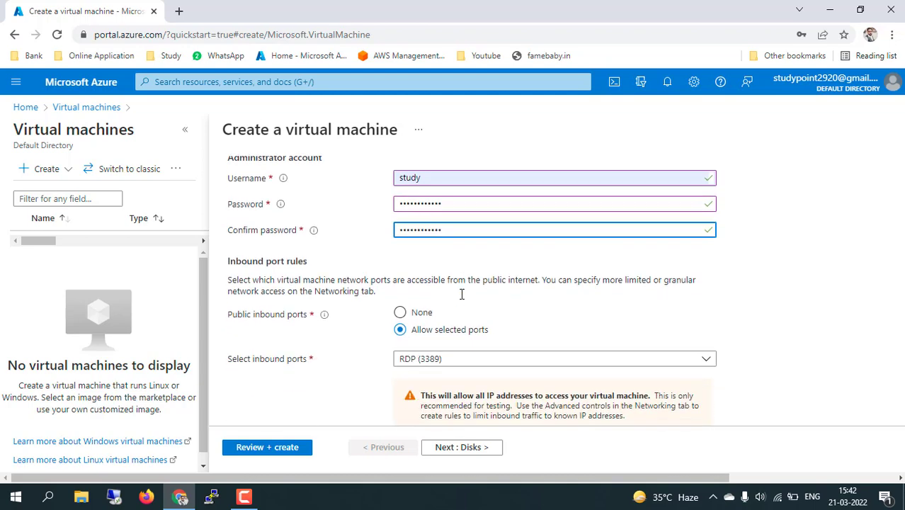
pyautogui.click(461, 298)
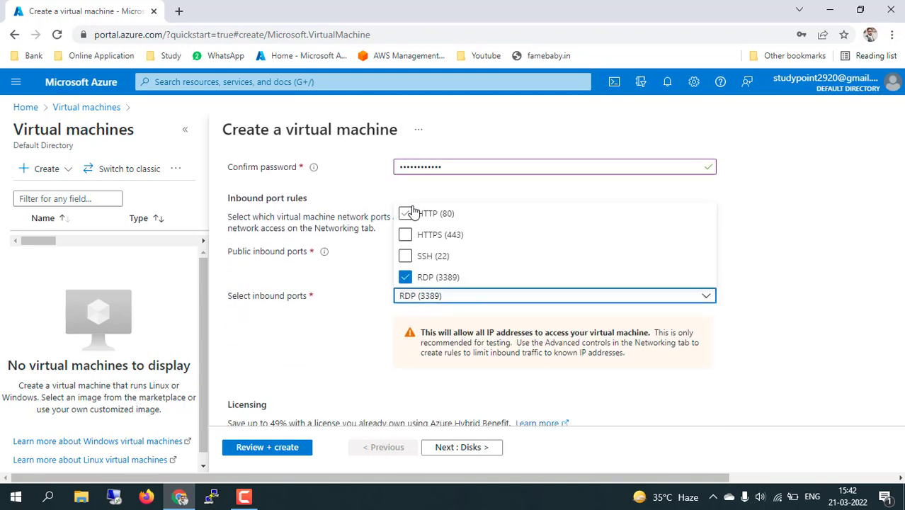
pyautogui.click(406, 214)
# - Proceed to the networking settings and start a new virtual network named rg1-vnet1
pyautogui.click(485, 448)
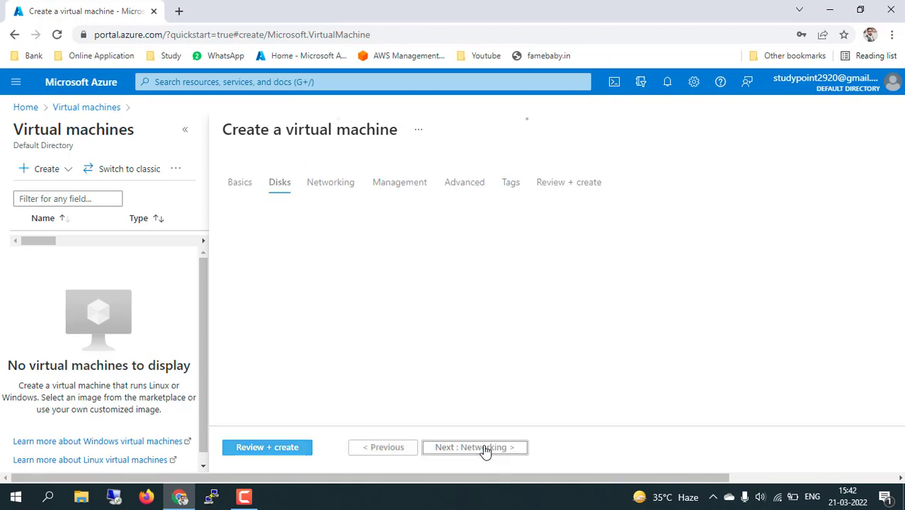
pyautogui.click(485, 449)
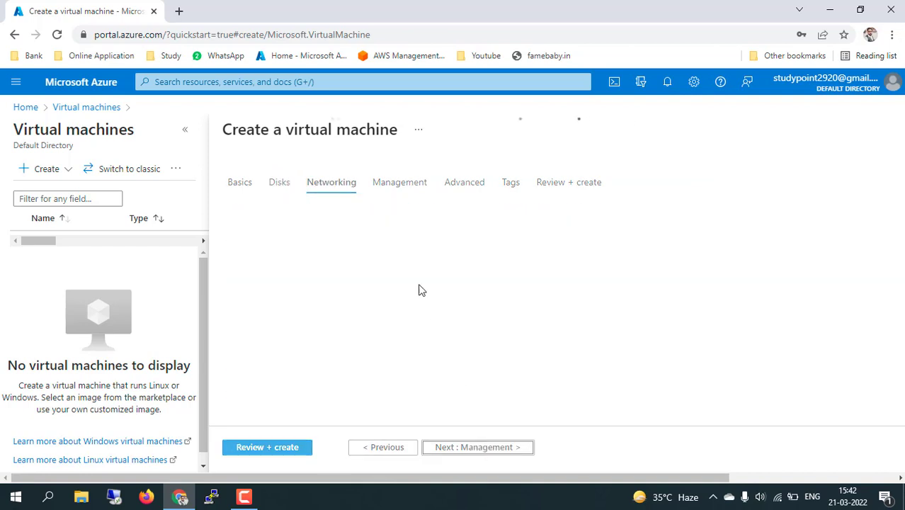
pyautogui.scroll(-1, 453, 262)
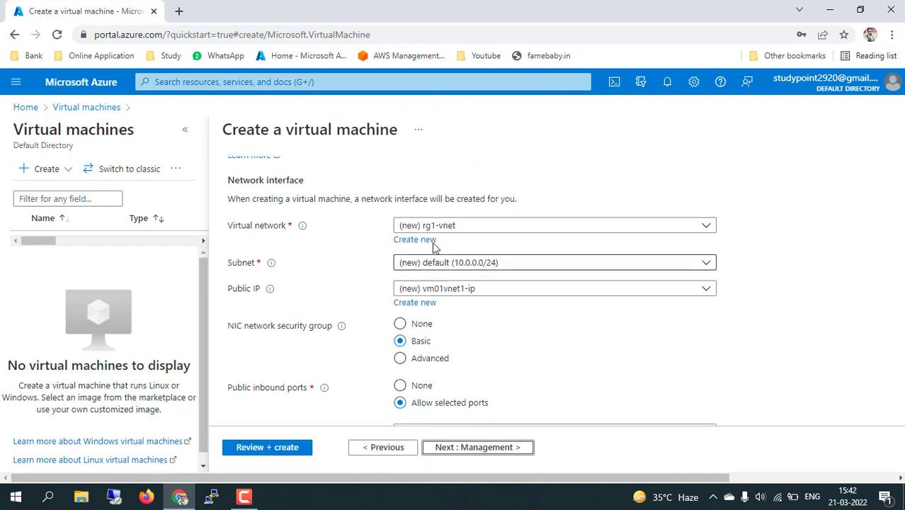
pyautogui.click(423, 243)
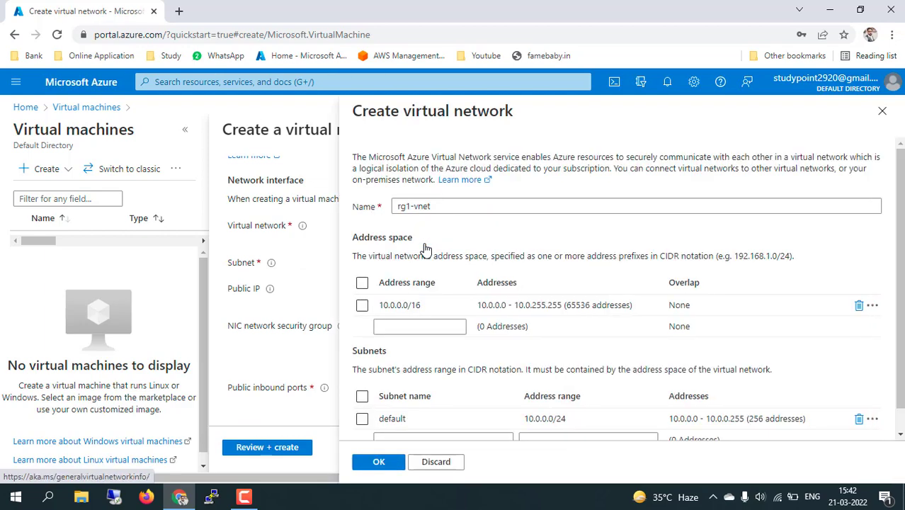
pyautogui.moveTo(444, 207); pyautogui.dragTo(343, 193)
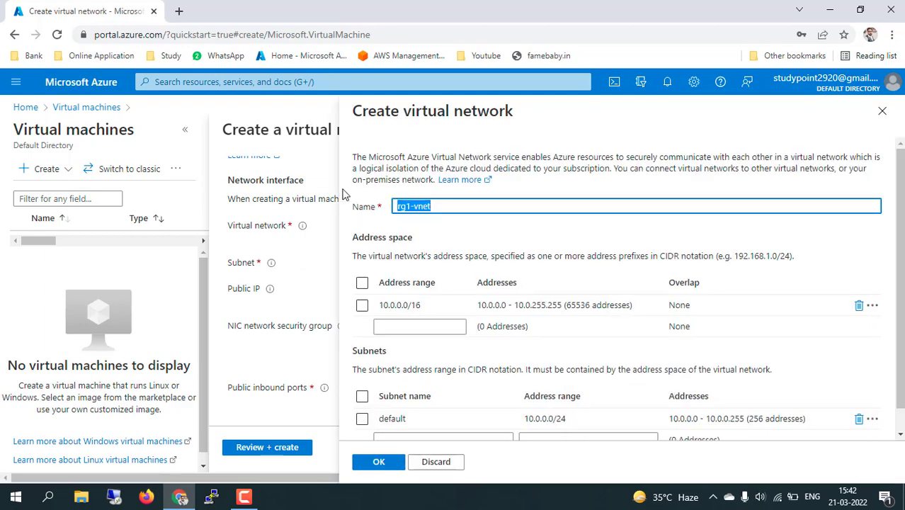
pyautogui.click(452, 205)
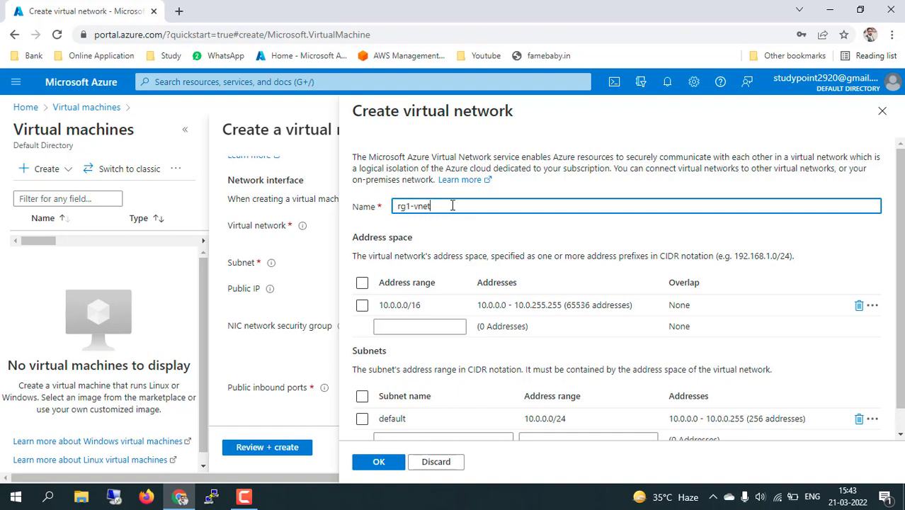
pyautogui.click(437, 303)
# - Review the new virtual network's address space and the default subnet's address range
pyautogui.scroll(-1, 439, 310)
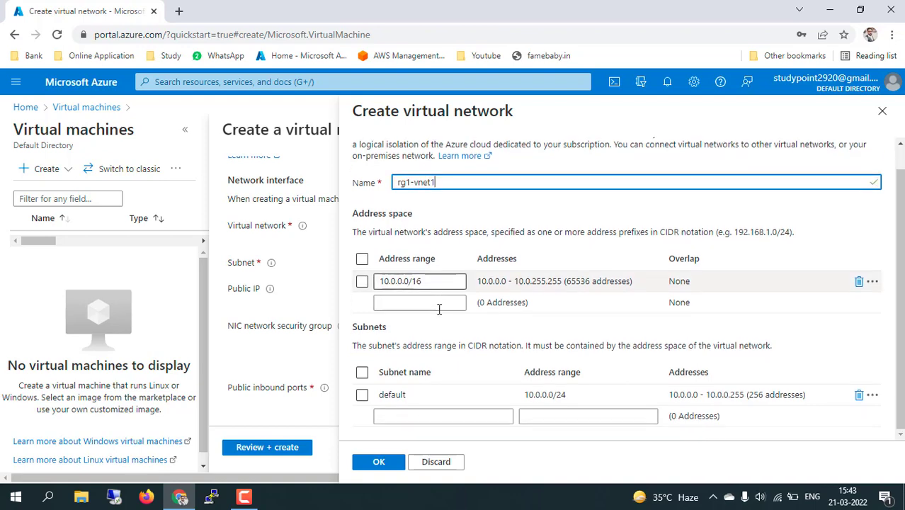
pyautogui.moveTo(425, 283); pyautogui.dragTo(383, 281)
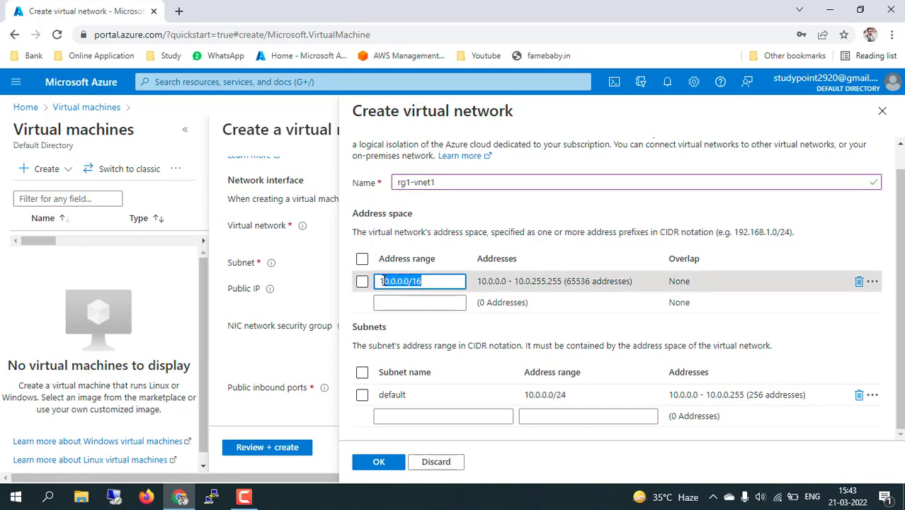
pyautogui.click(413, 303)
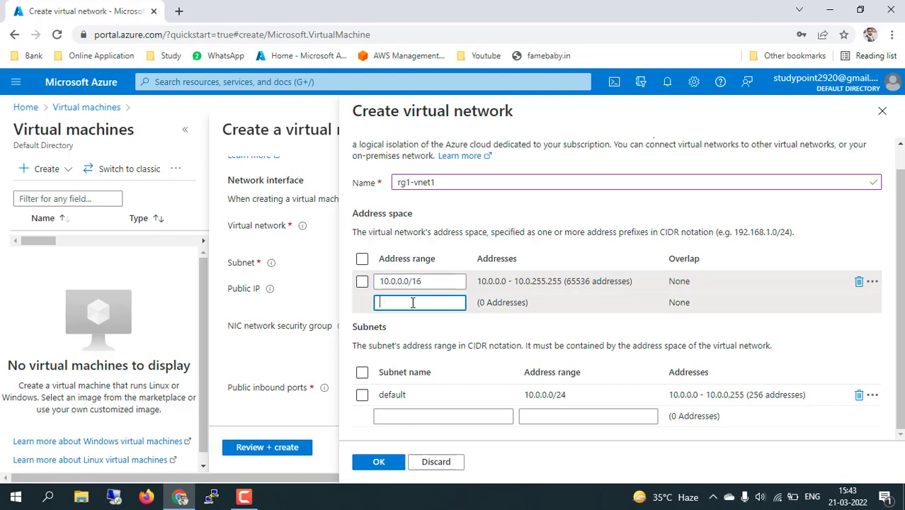
pyautogui.click(411, 291)
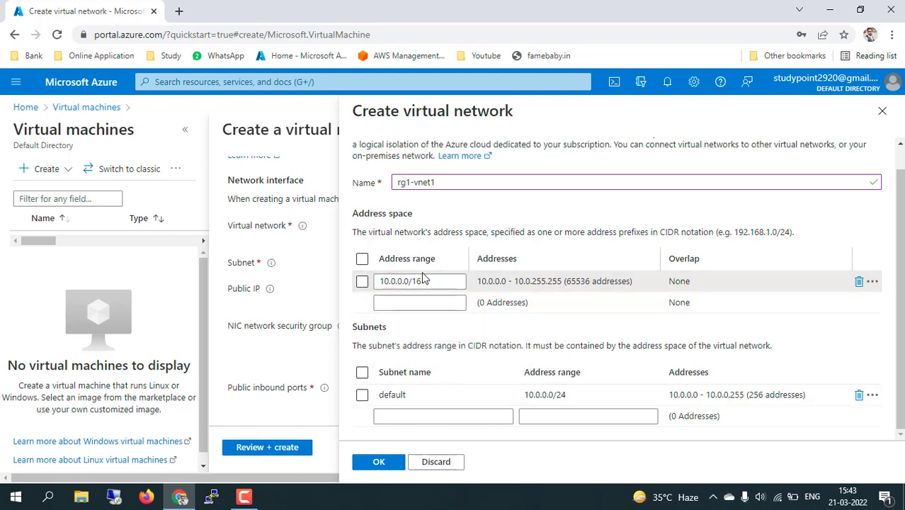
pyautogui.moveTo(422, 281); pyautogui.dragTo(390, 281)
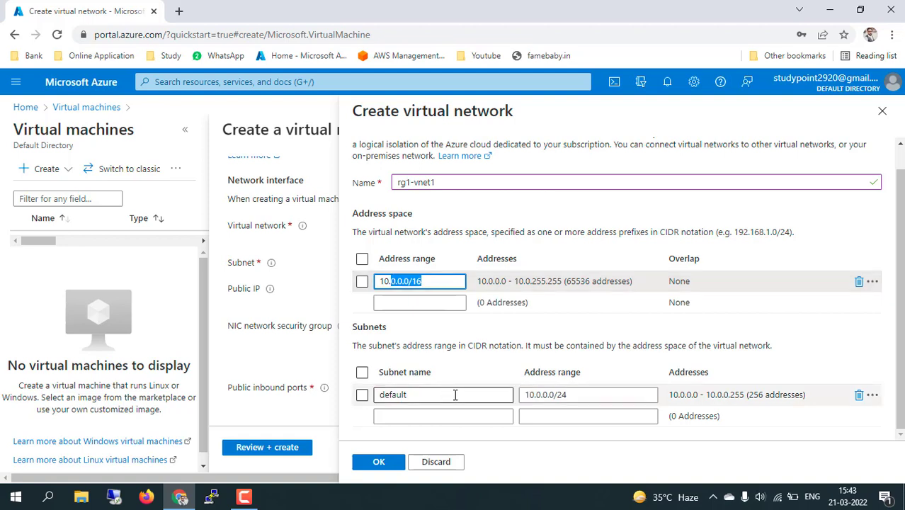
pyautogui.moveTo(568, 394); pyautogui.dragTo(526, 397)
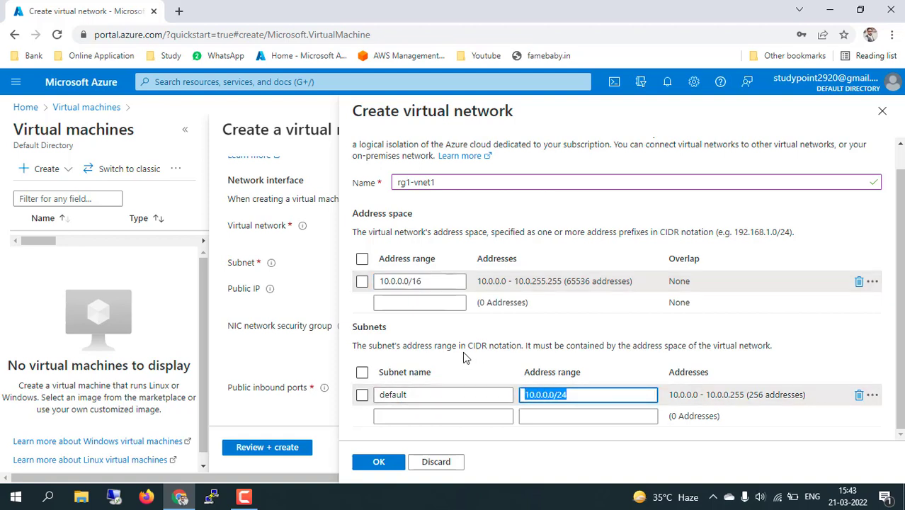
# - Confirm the new virtual network rg1-vnet1, proceed to the management settings and disable boot diagnostics
pyautogui.click(378, 461)
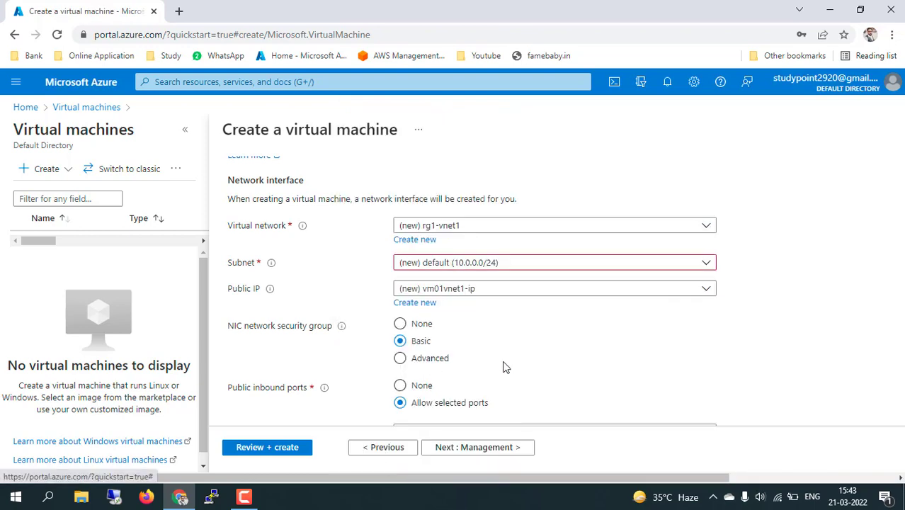
pyautogui.scroll(-3, 533, 380)
pyautogui.scroll(-2, 506, 411)
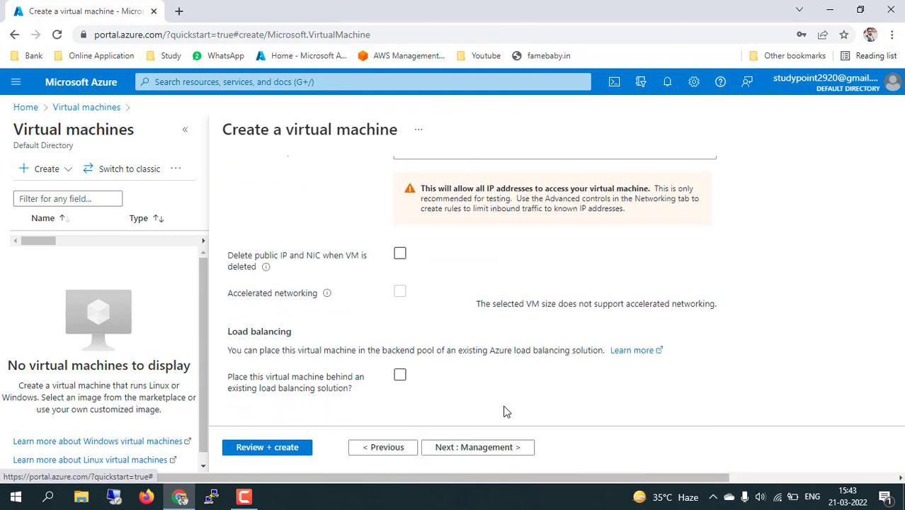
pyautogui.click(491, 448)
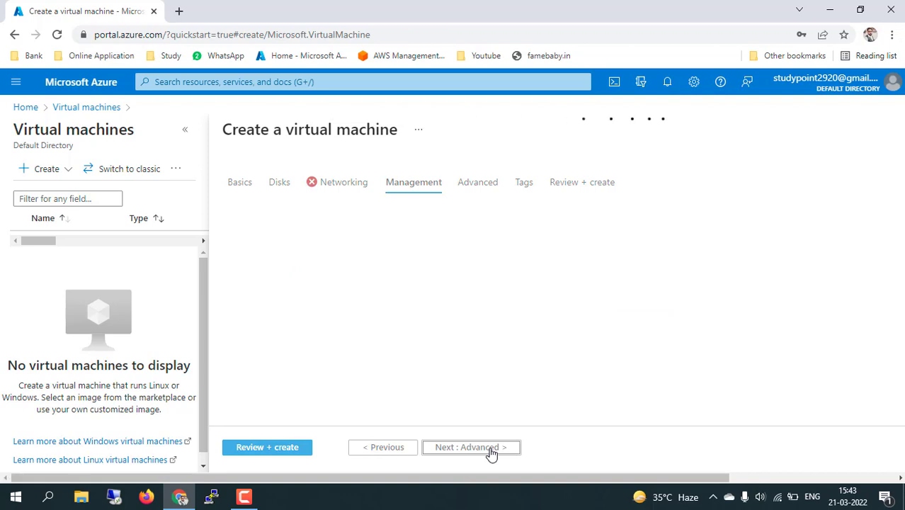
pyautogui.click(401, 386)
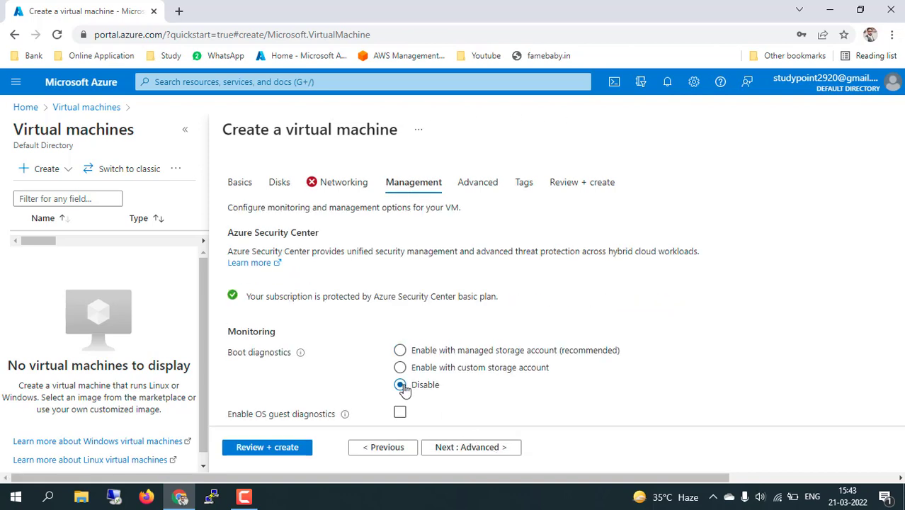
# - Return to the networking settings and reselect the default (10.0.0.0/24) subnet for the virtual machine
pyautogui.click(330, 181)
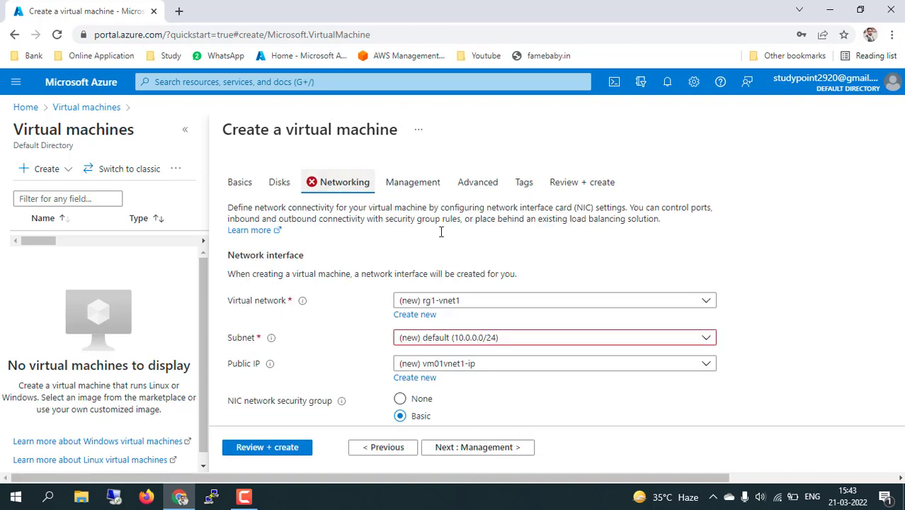
pyautogui.click(434, 346)
pyautogui.click(437, 382)
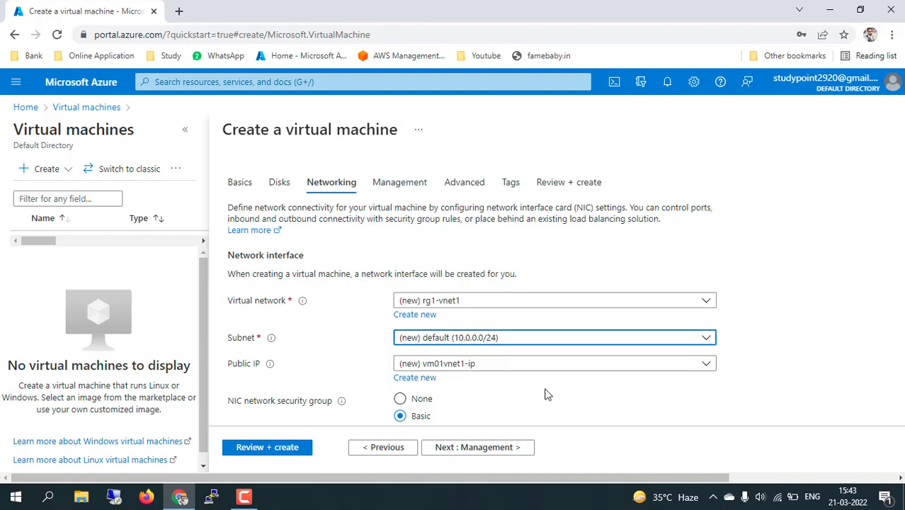
# - Proceed through the management, advanced and tags settings to the final review and create the virtual machine
pyautogui.scroll(-5, 547, 395)
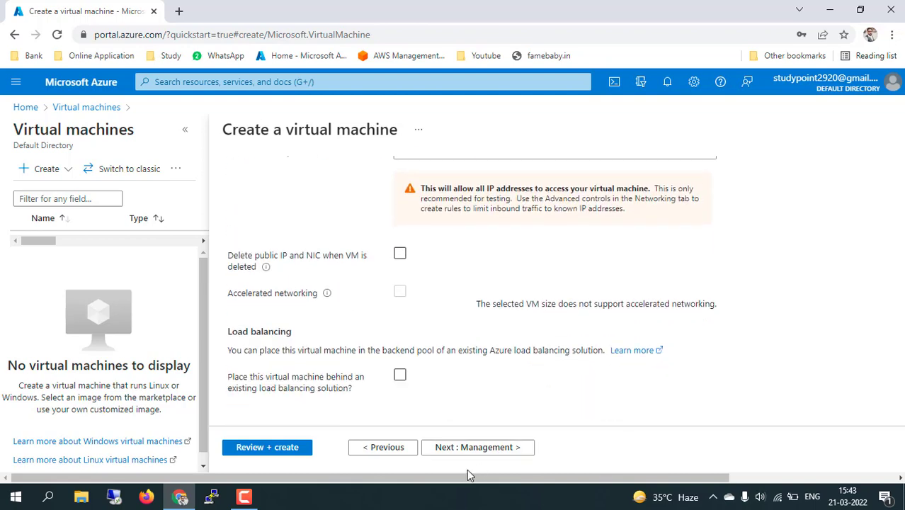
pyautogui.click(476, 448)
pyautogui.click(485, 450)
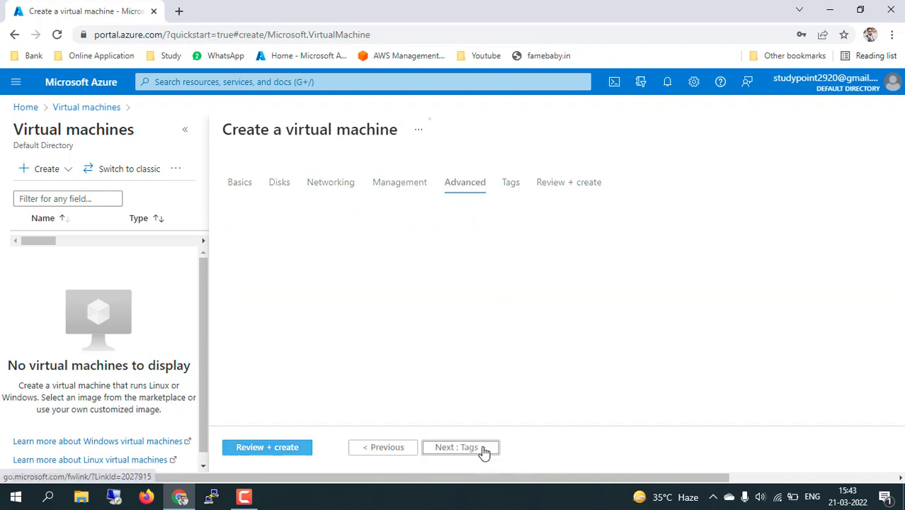
pyautogui.click(484, 448)
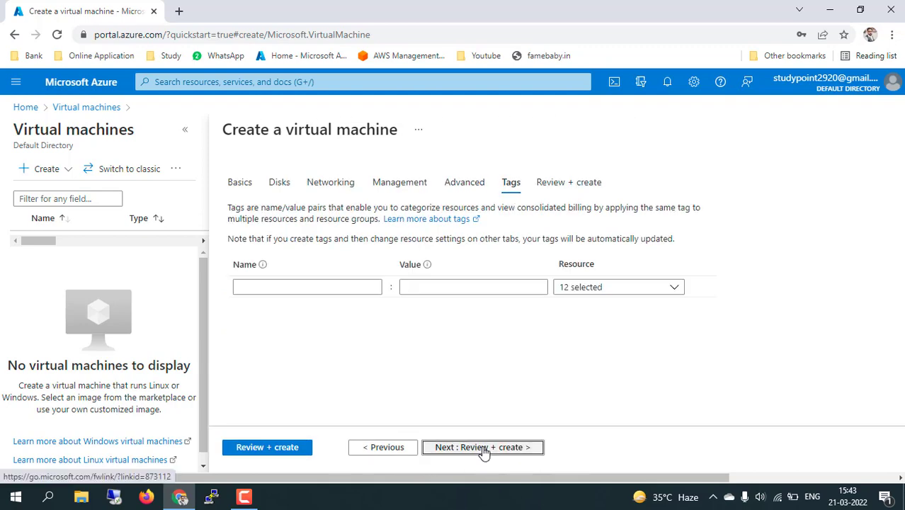
pyautogui.click(484, 448)
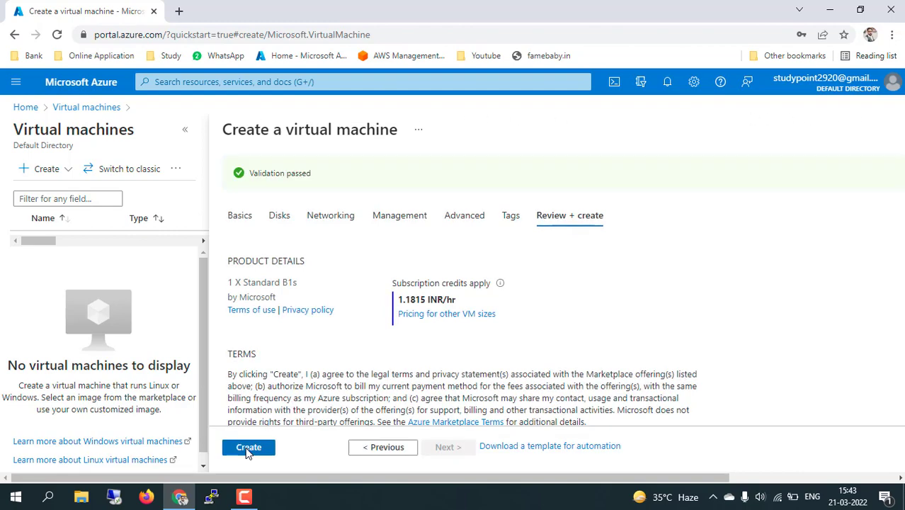
pyautogui.click(249, 448)
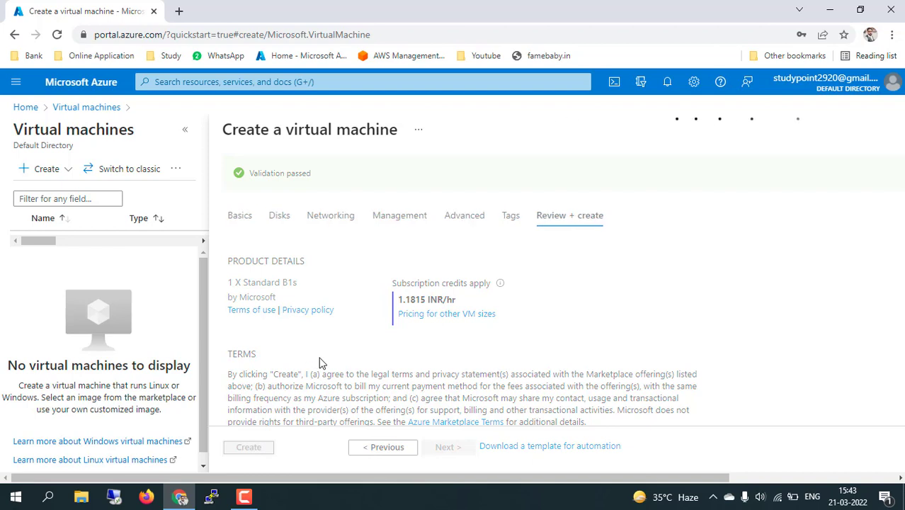
# - Open the Azure portal home in a second browser tab and start creating another Azure virtual machine
pyautogui.middleClick(35, 109)
pyautogui.click(228, 11)
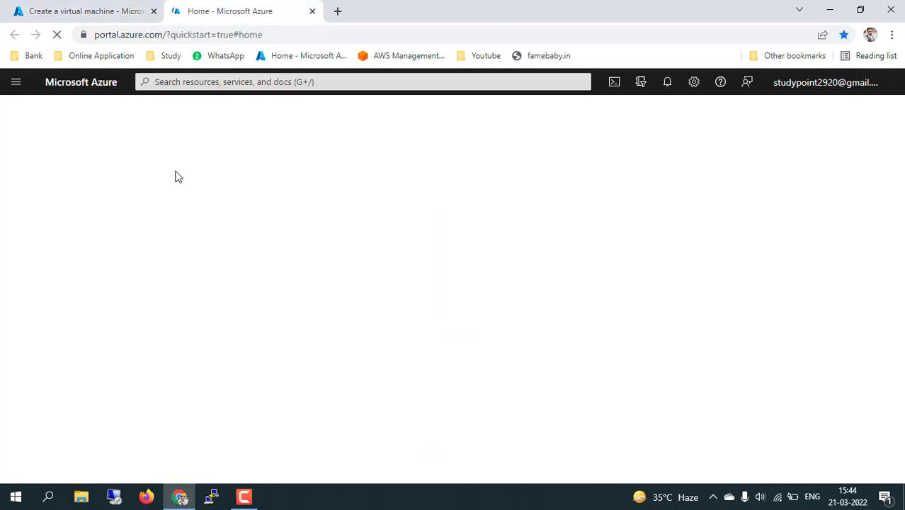
pyautogui.click(216, 184)
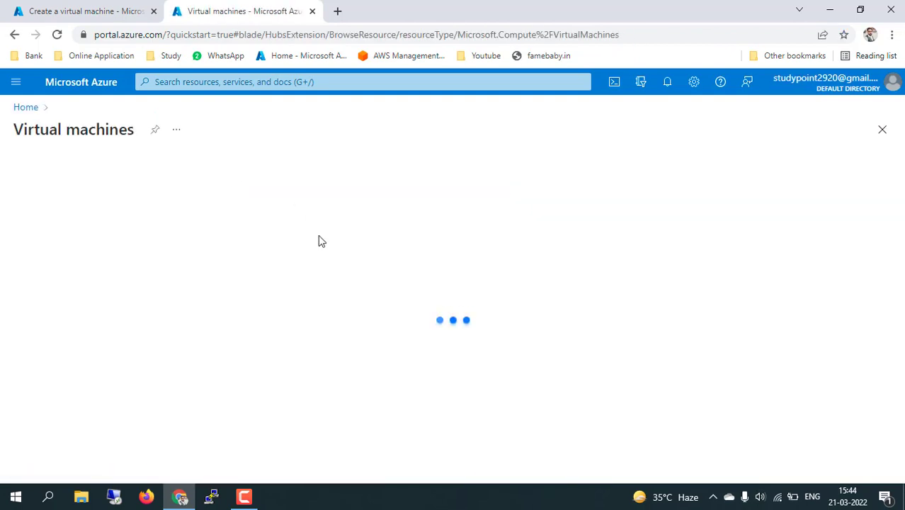
pyautogui.click(58, 171)
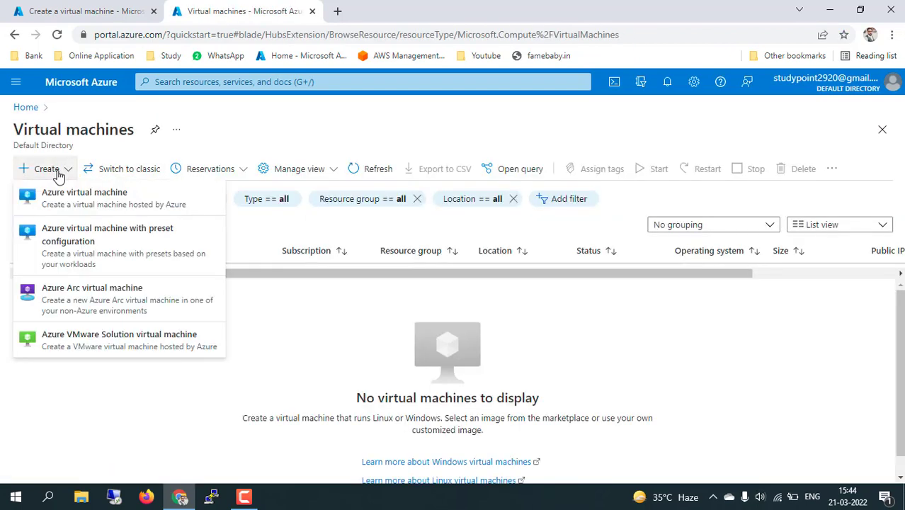
pyautogui.click(61, 192)
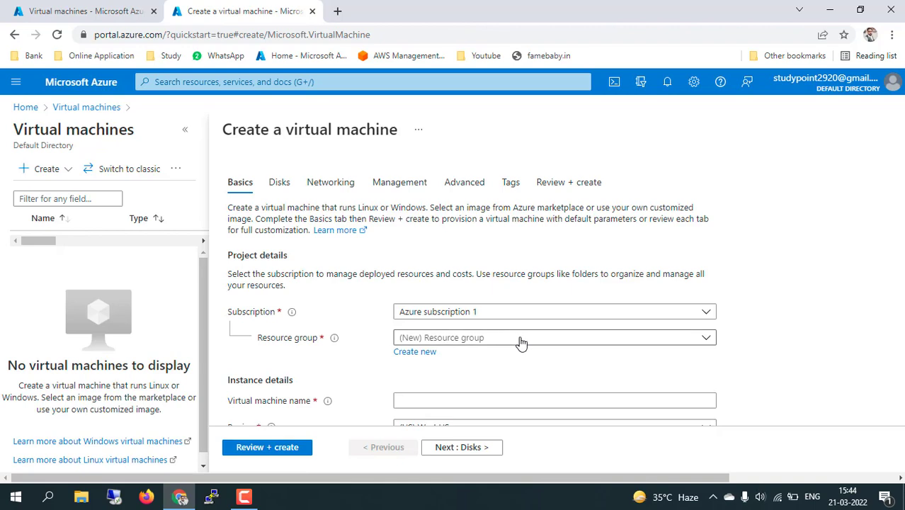
# - Assign the second virtual machine to resource group rg1 and name it VM01vnet2
pyautogui.click(521, 339)
pyautogui.click(432, 382)
pyautogui.scroll(-2, 468, 333)
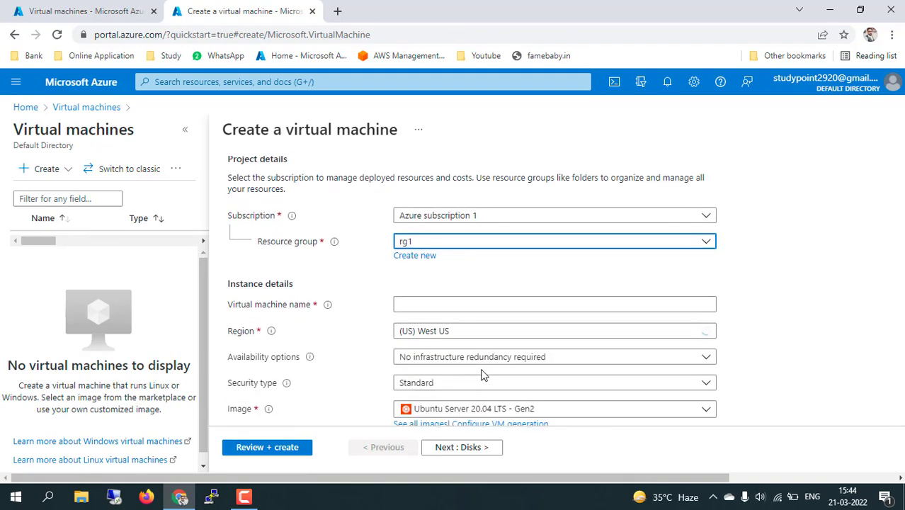
pyautogui.click(445, 290)
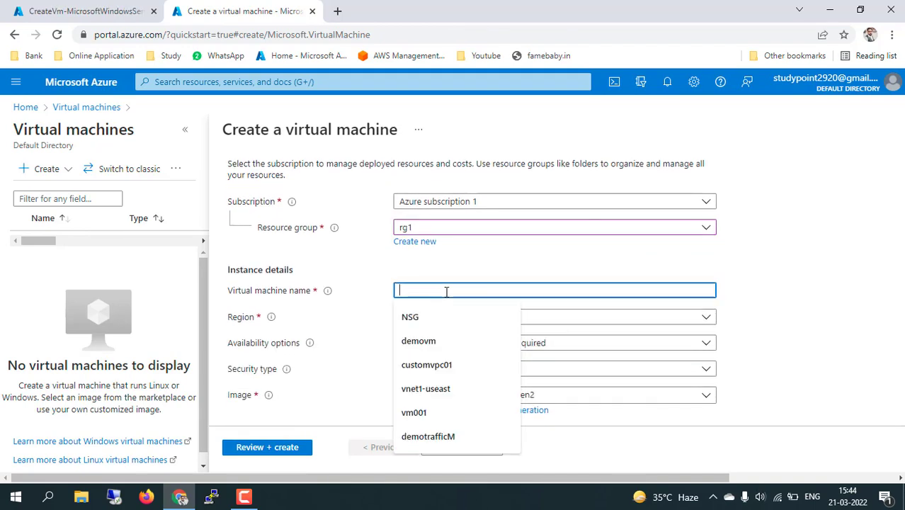
pyautogui.write('VM')
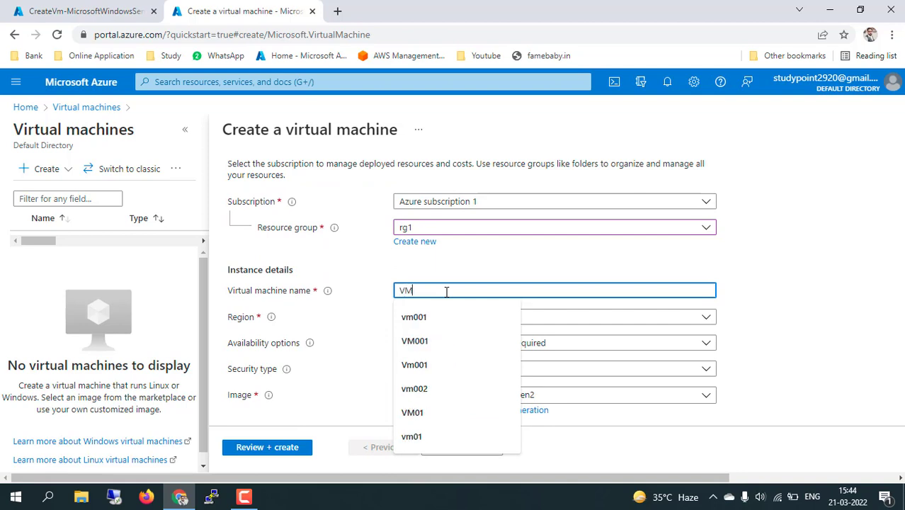
pyautogui.write('01')
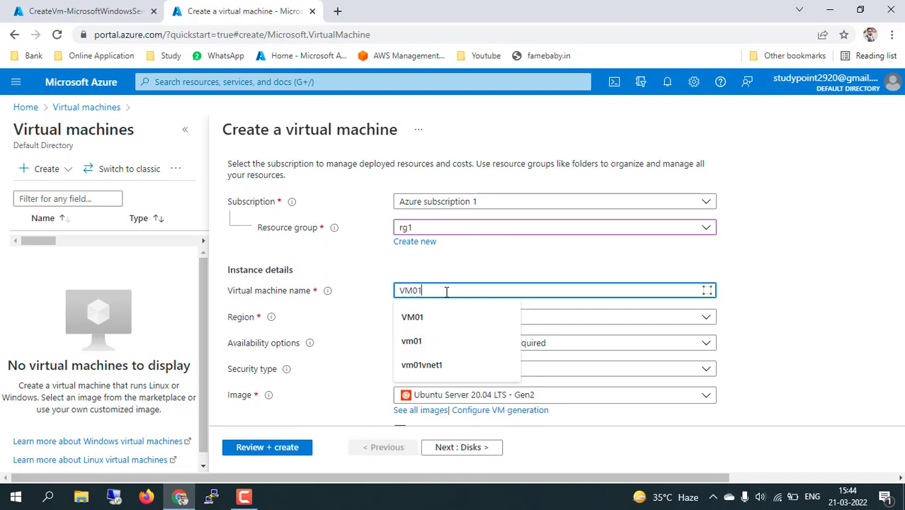
pyautogui.write('vn')
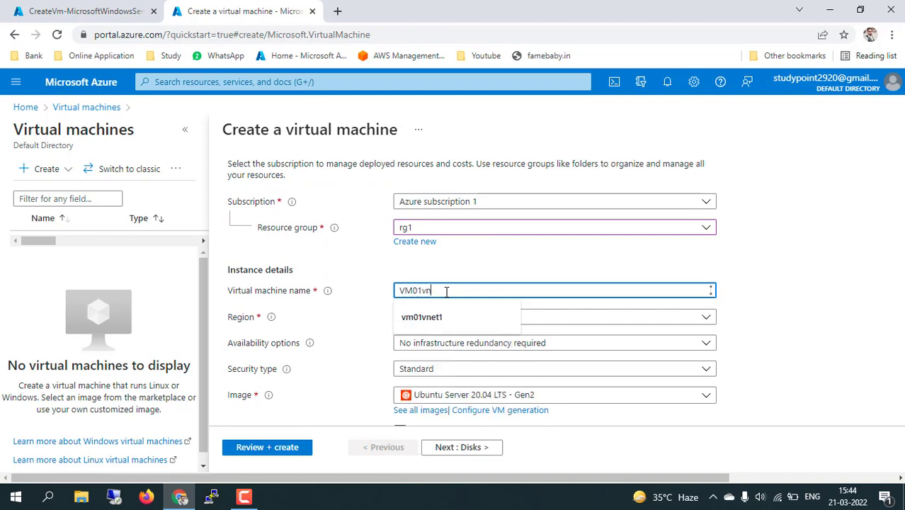
pyautogui.write('et2')
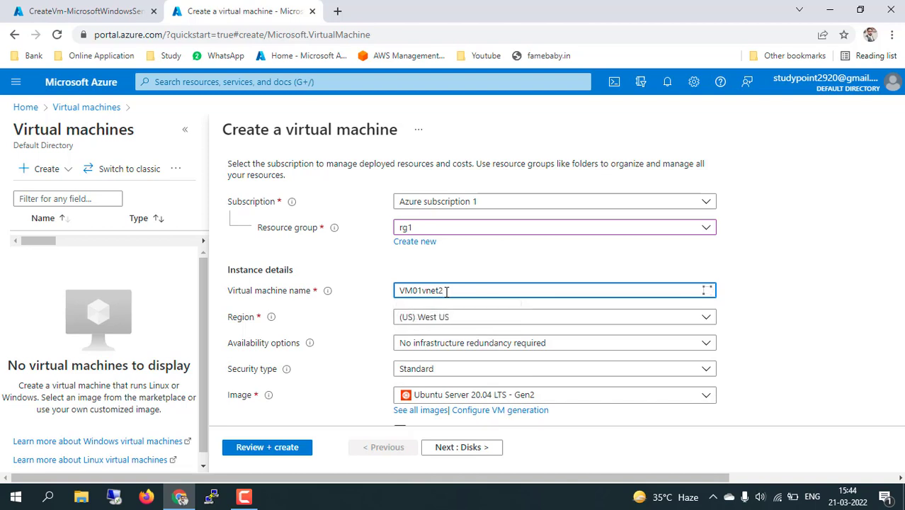
pyautogui.click(733, 290)
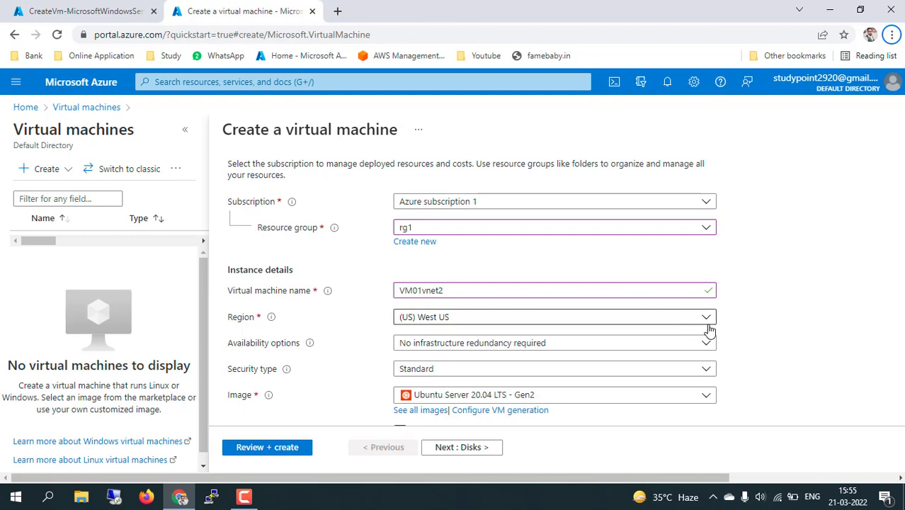
# - Choose Windows Server 2012 R2 Datacenter - Gen1 as the image for VM01vnet2
pyautogui.scroll(-1, 754, 346)
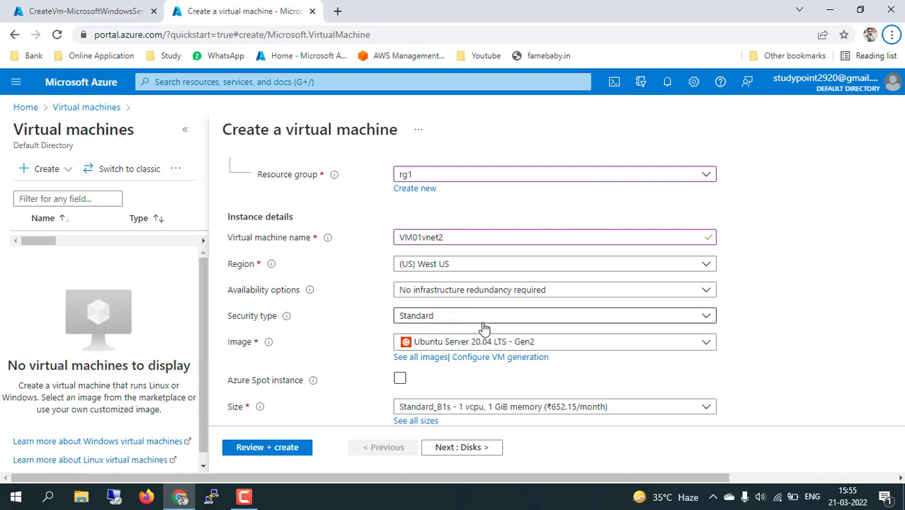
pyautogui.click(655, 347)
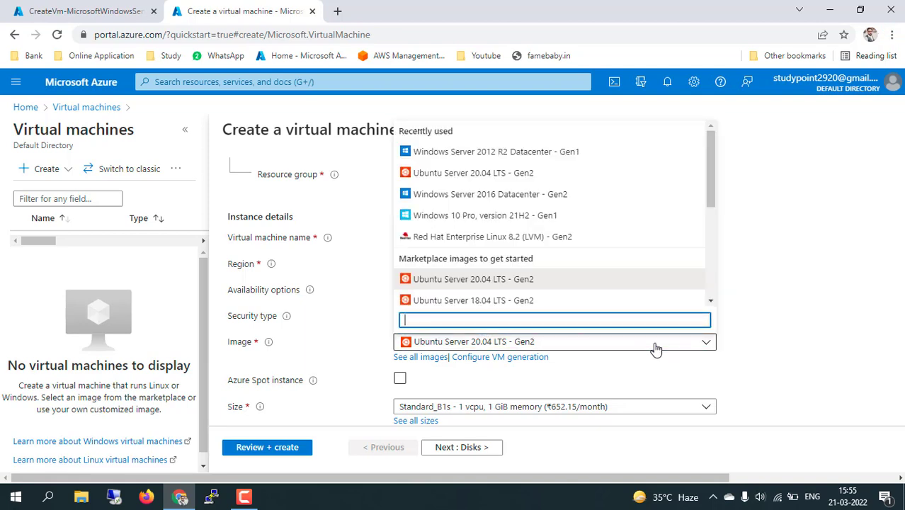
pyautogui.click(744, 310)
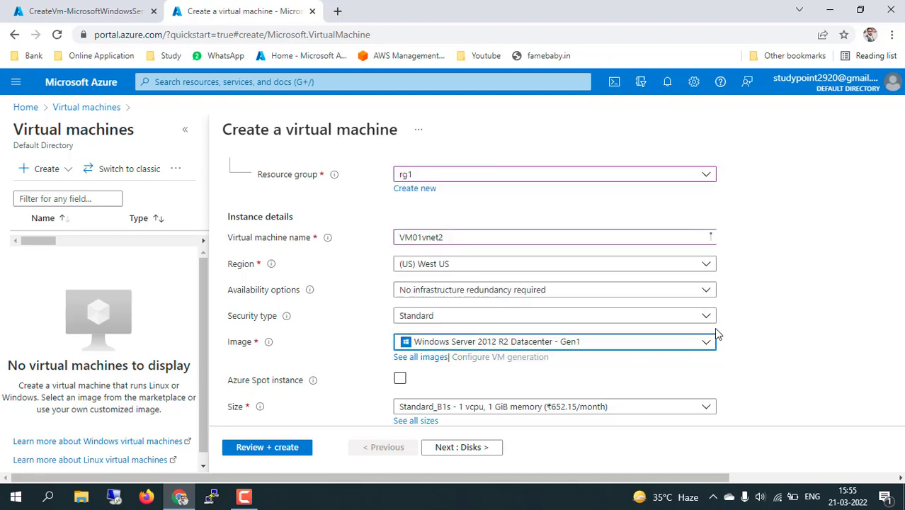
# - Set VM01vnet2's administrator username to study, then enter and confirm the account password
pyautogui.scroll(-1, 733, 351)
pyautogui.scroll(-1, 733, 351)
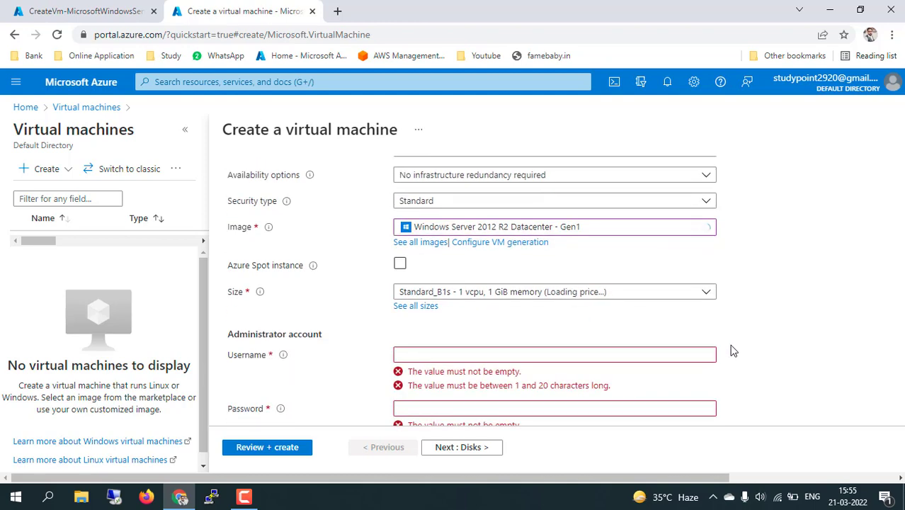
pyautogui.scroll(-1, 733, 350)
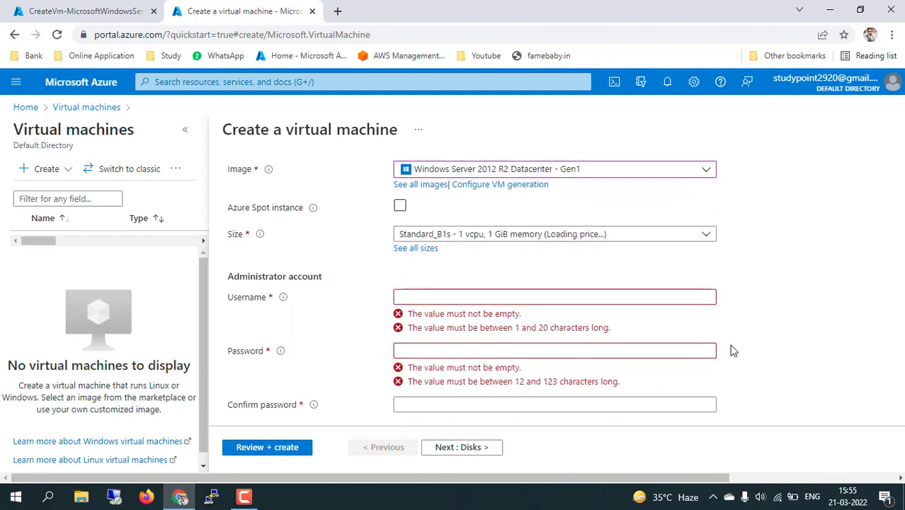
pyautogui.click(515, 299)
pyautogui.write('study')
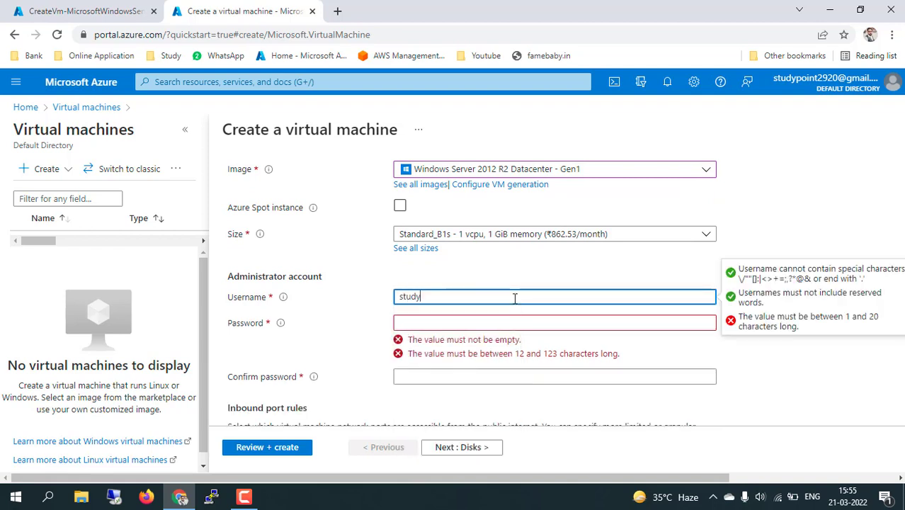
pyautogui.press('Tab')
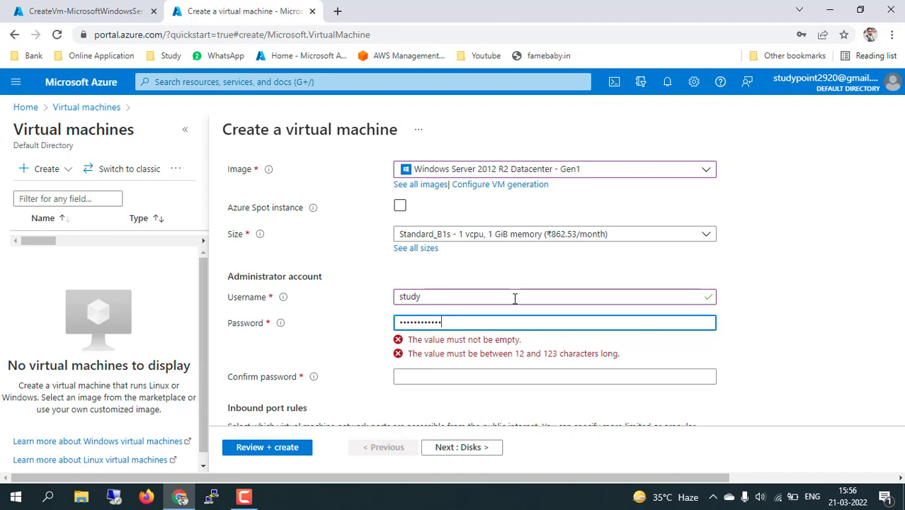
pyautogui.press('Tab')
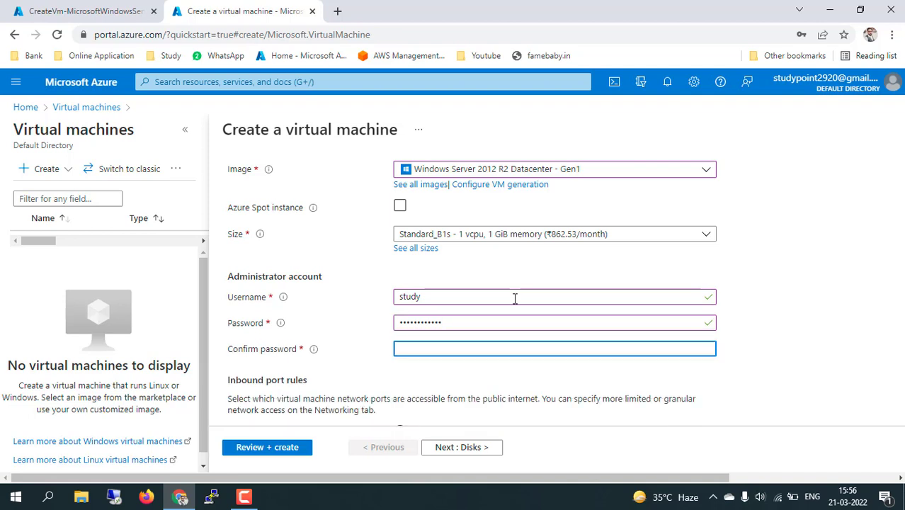
pyautogui.write('••••••••••••')
# - Allow HTTP (80) in addition to RDP (3389) as public inbound ports for VM01vnet2
pyautogui.scroll(-5, 625, 394)
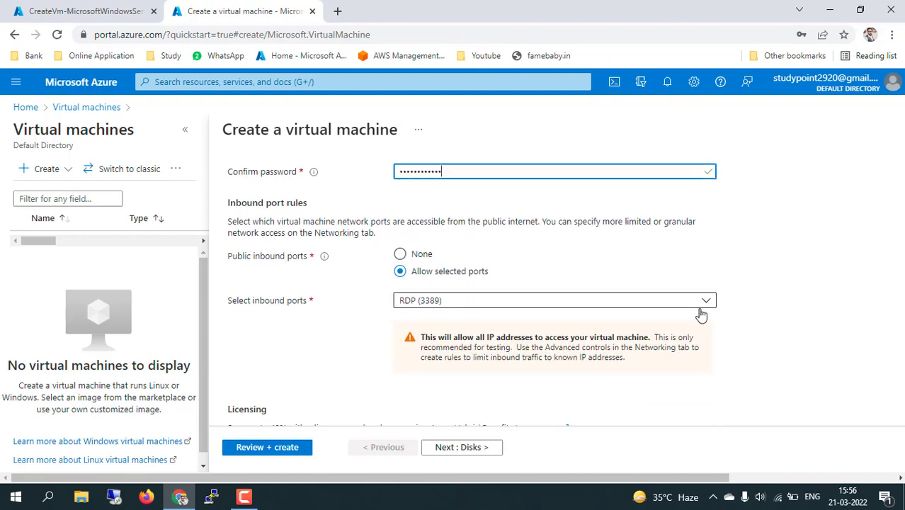
pyautogui.click(706, 301)
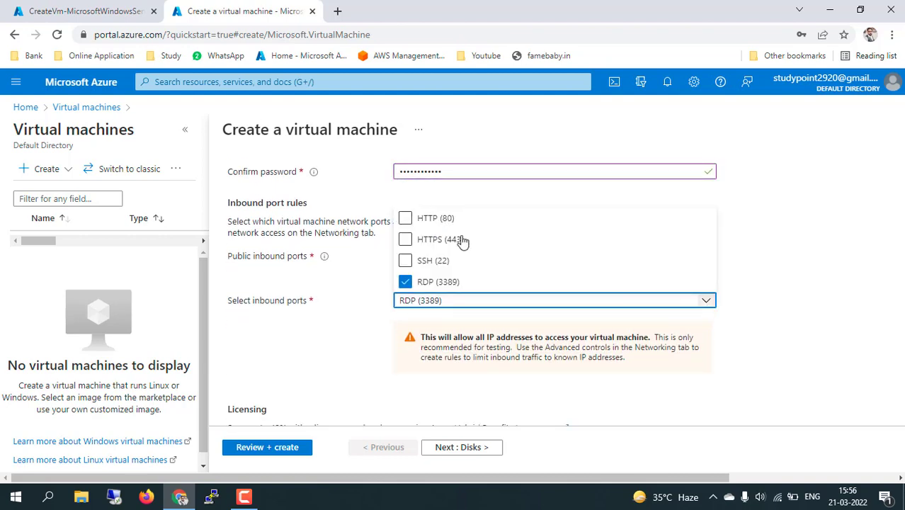
pyautogui.click(405, 218)
pyautogui.click(635, 421)
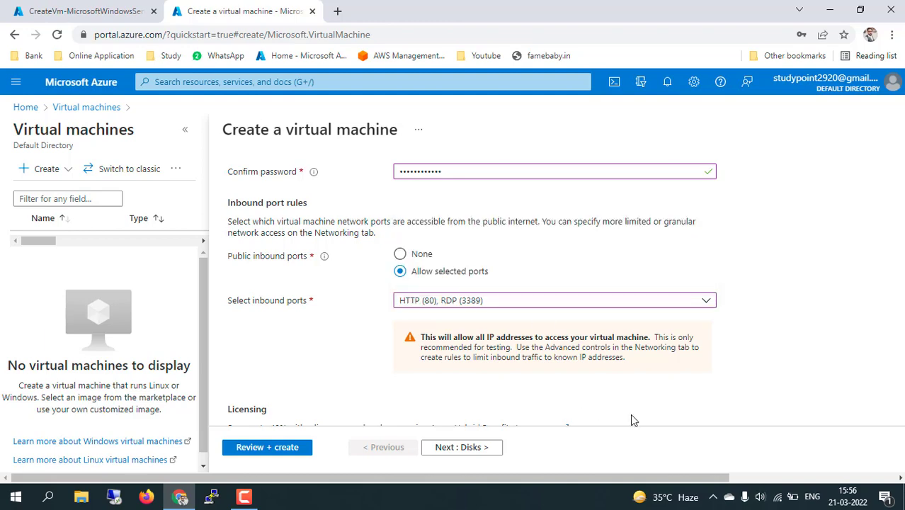
# - Keep the disk defaults and create a virtual network named vmnet2 with address range 10.1.0.0/16 for VM01vnet2
pyautogui.click(480, 448)
pyautogui.scroll(-3, 589, 380)
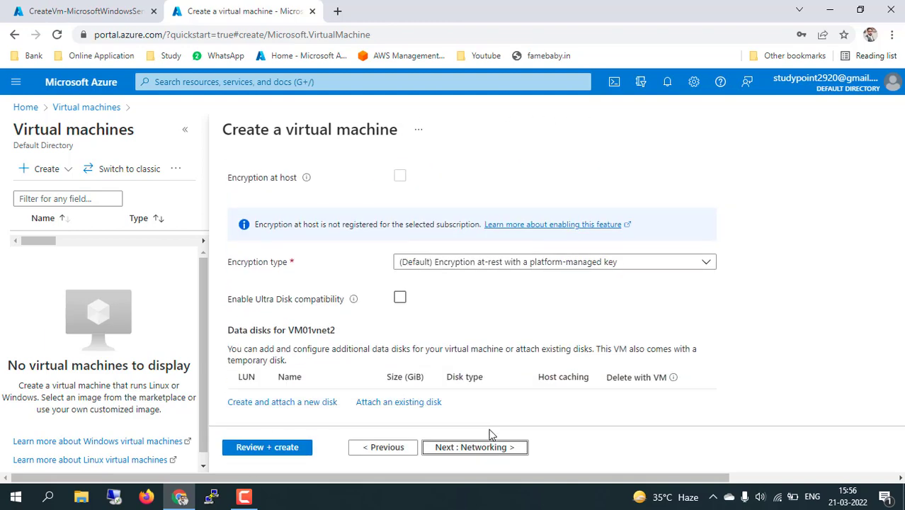
pyautogui.click(481, 448)
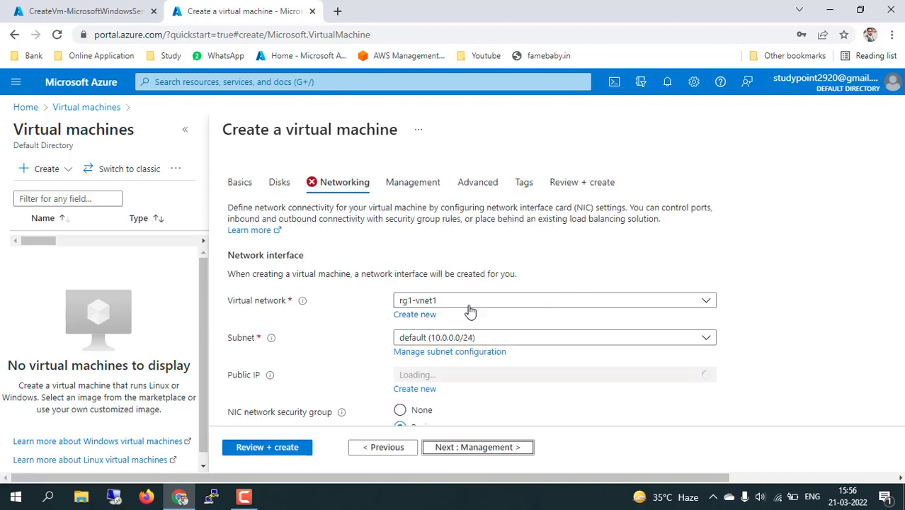
pyautogui.click(414, 316)
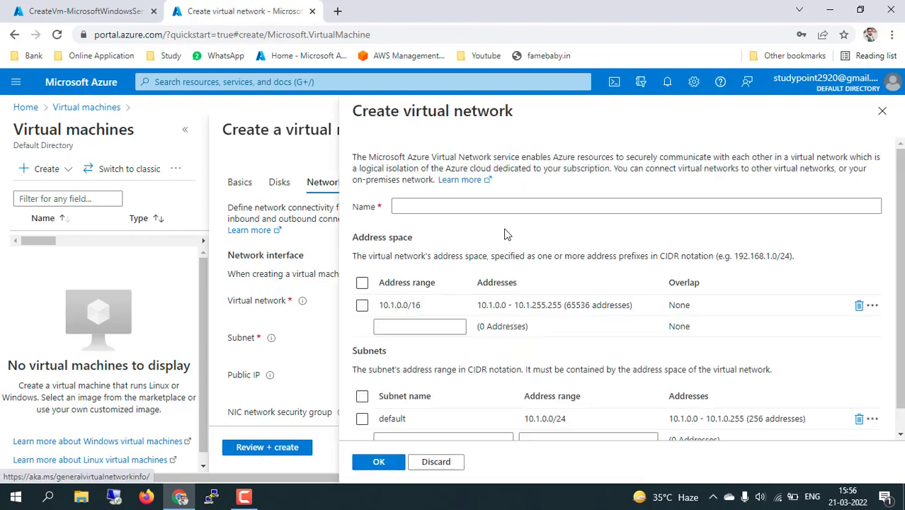
pyautogui.click(393, 304)
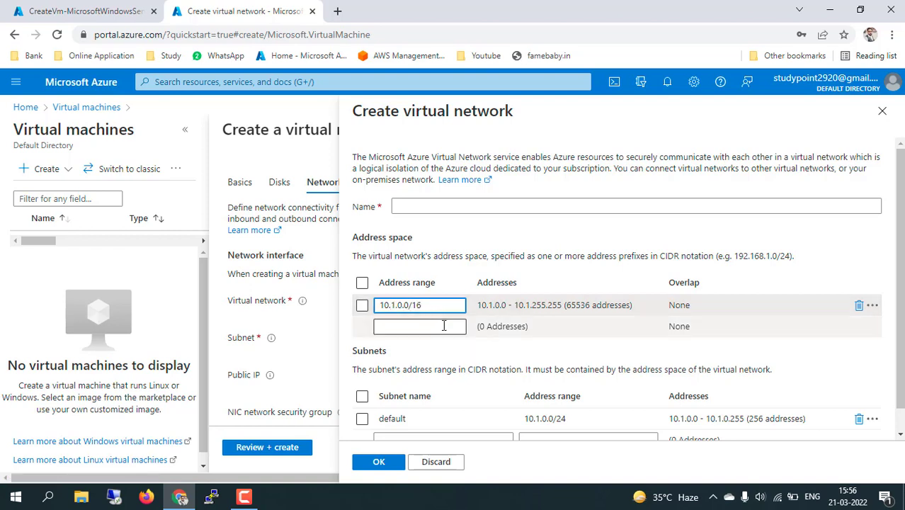
pyautogui.scroll(-1, 452, 359)
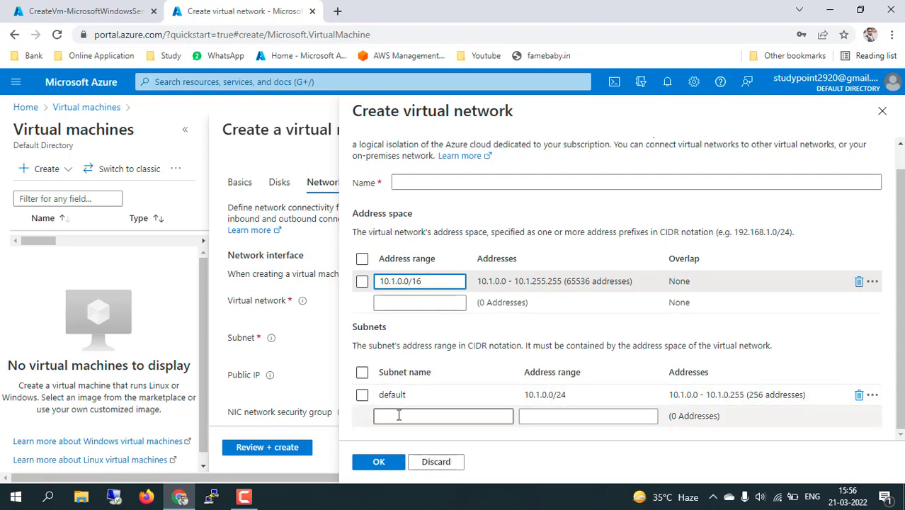
pyautogui.click(378, 461)
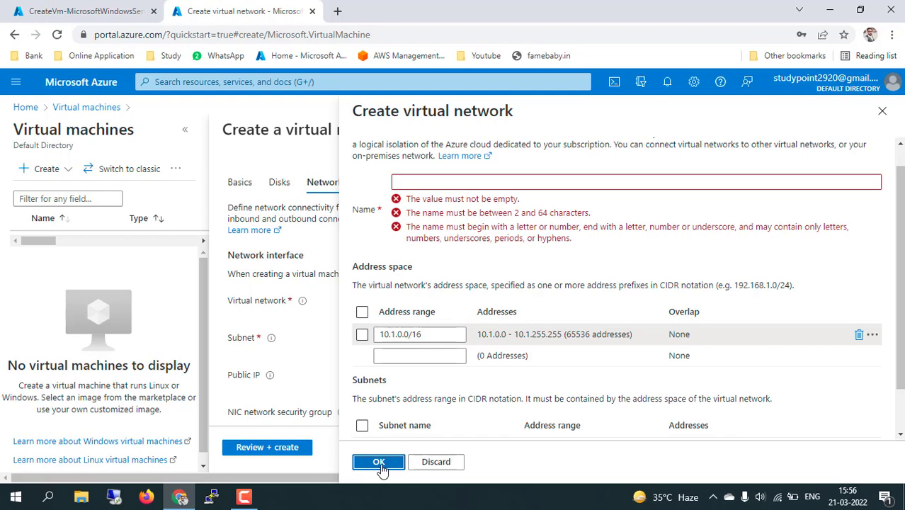
pyautogui.click(420, 176)
pyautogui.scroll(1, 420, 180)
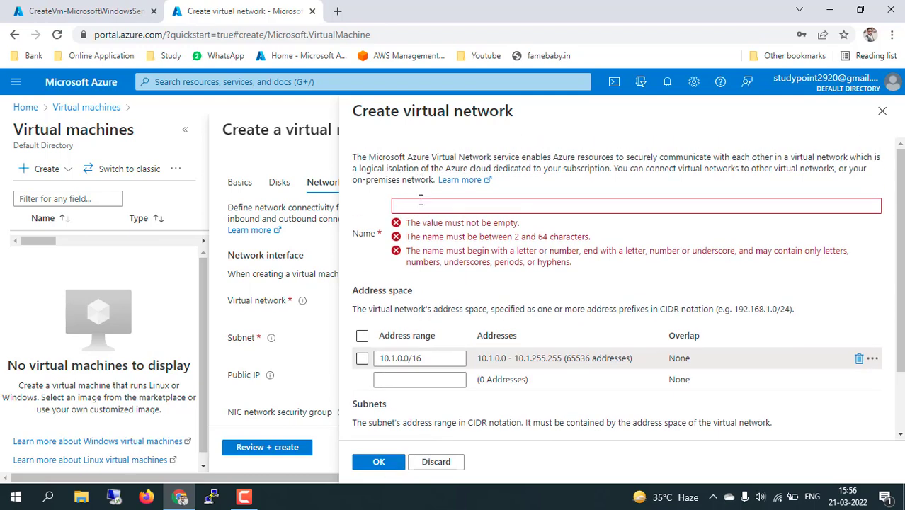
pyautogui.click(420, 201)
pyautogui.write('vmnet2')
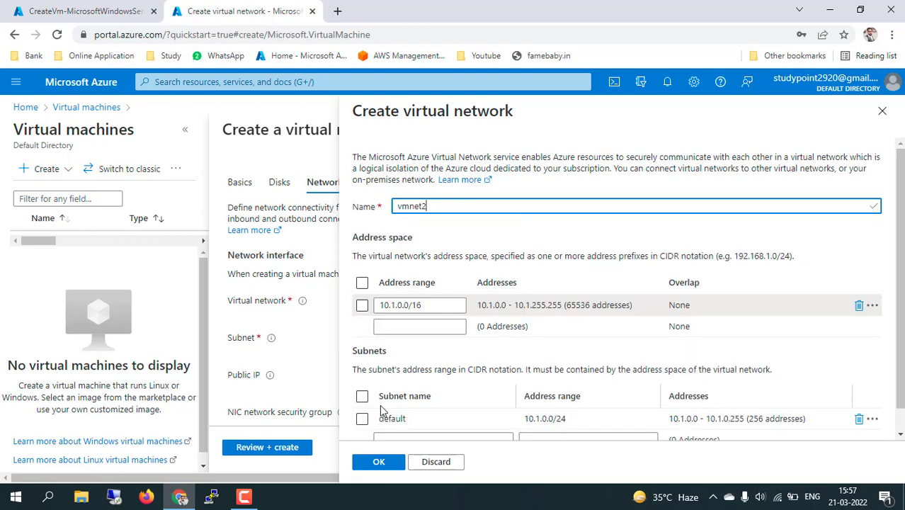
pyautogui.click(380, 464)
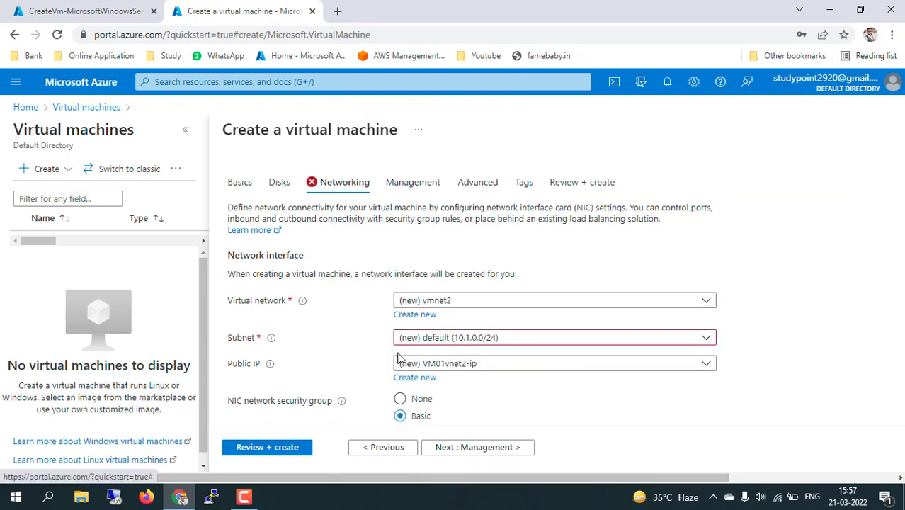
# - Assign the new default (10.1.0.0/24) subnet to VM01vnet2's network interface
pyautogui.scroll(-2, 339, 351)
pyautogui.click(486, 231)
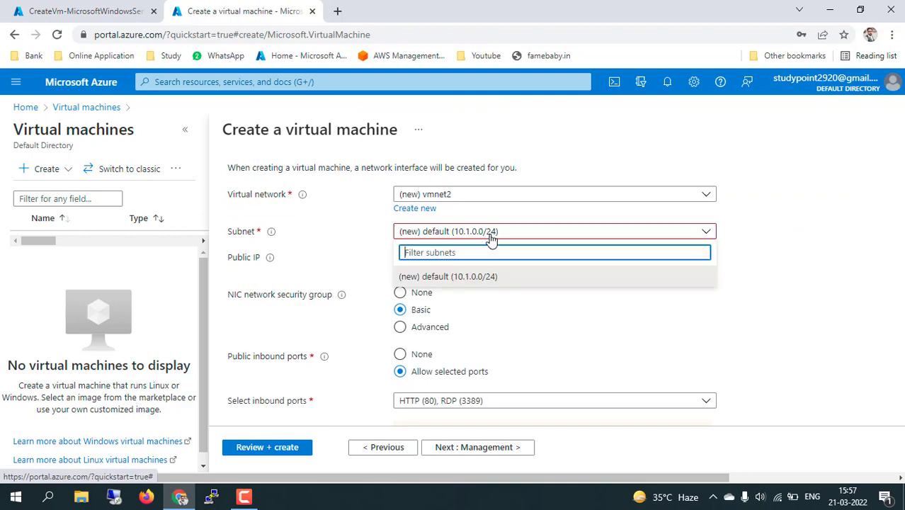
pyautogui.click(479, 275)
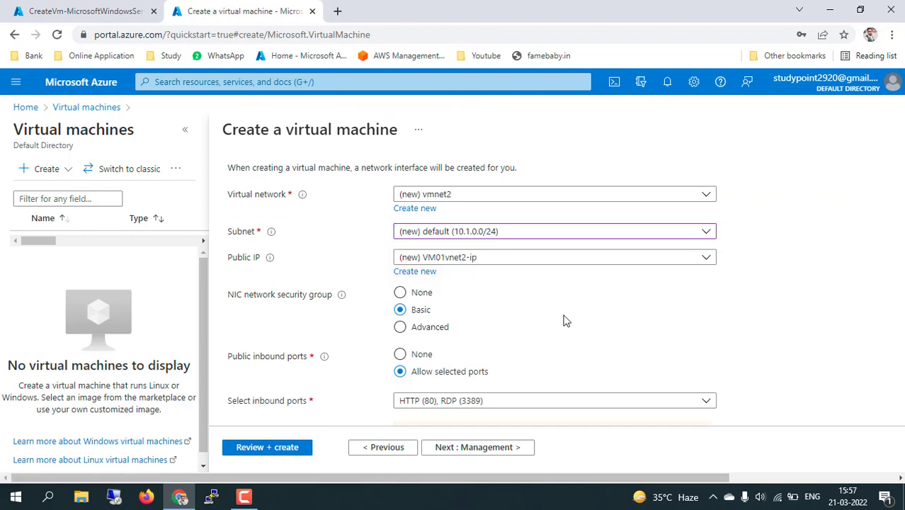
# - Disable boot diagnostics for VM01vnet2 and submit its configuration for review
pyautogui.scroll(-3, 564, 318)
pyautogui.click(489, 452)
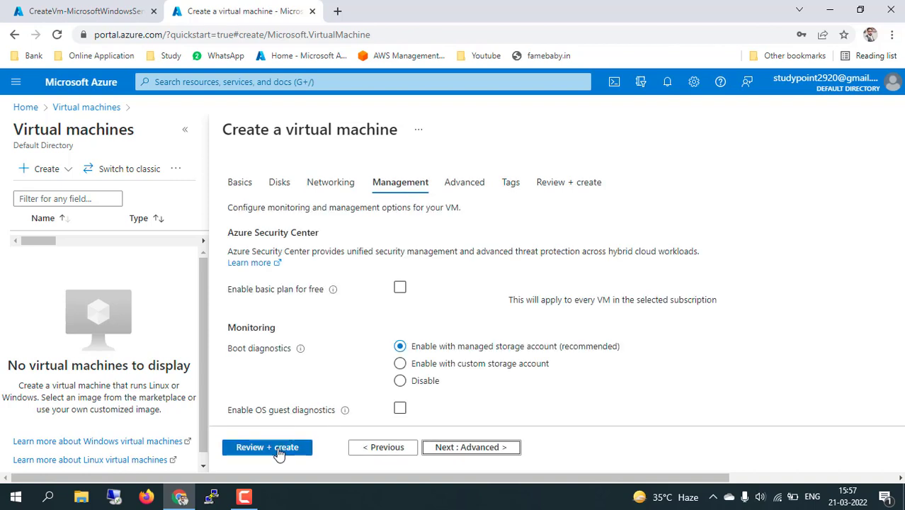
pyautogui.click(402, 385)
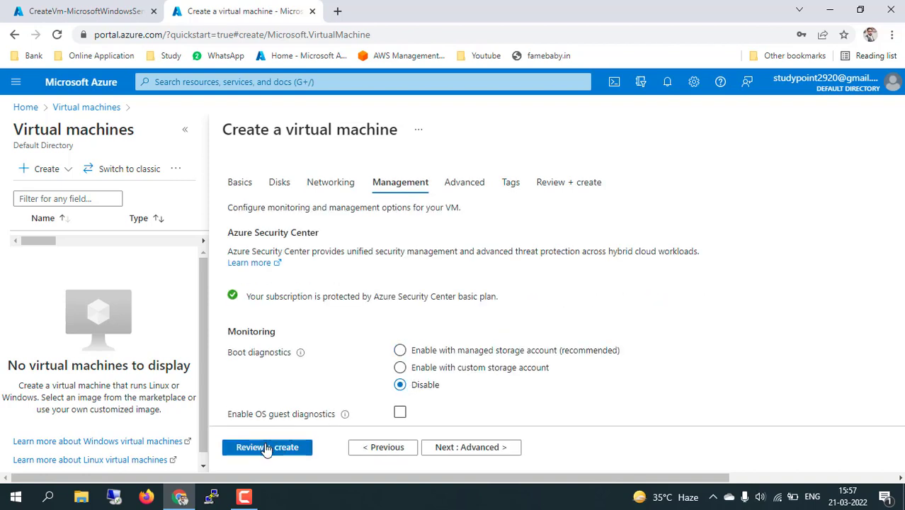
pyautogui.click(266, 447)
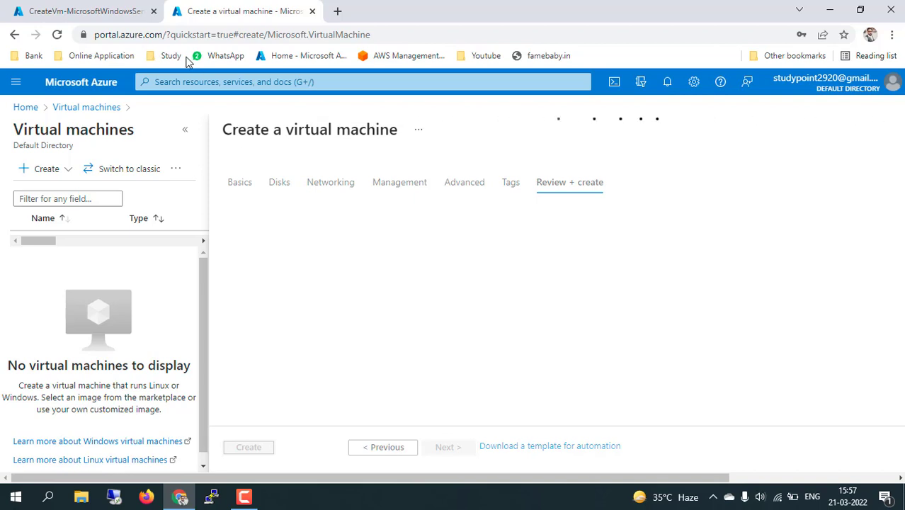
# - Open the deployed vm01vnet1 resource and copy its public IP address
pyautogui.click(83, 3)
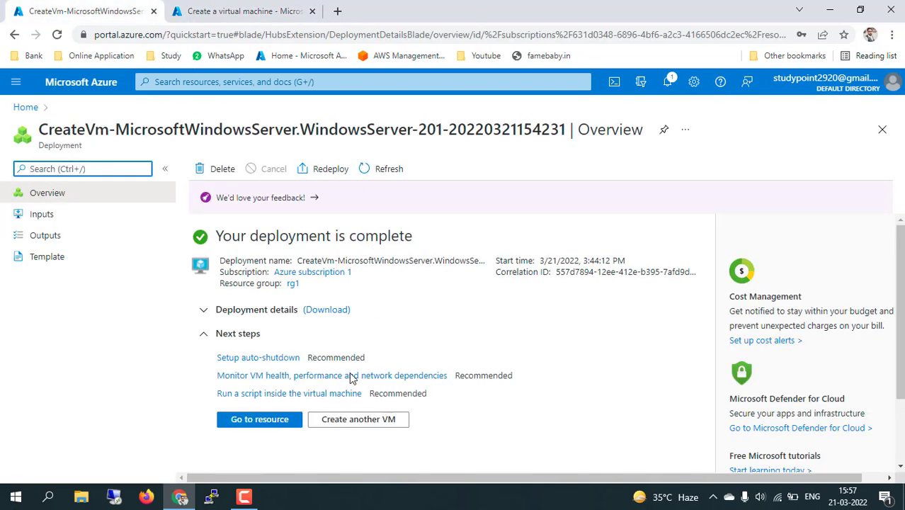
pyautogui.click(273, 424)
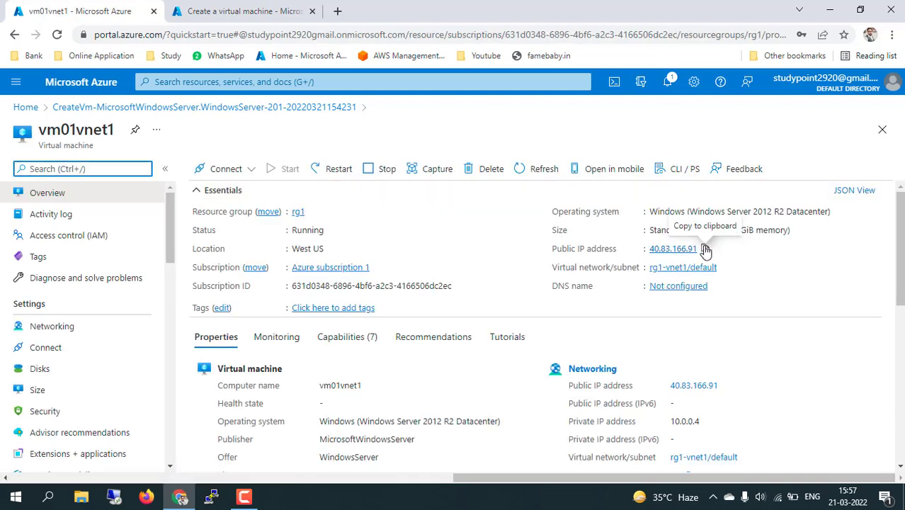
pyautogui.click(706, 249)
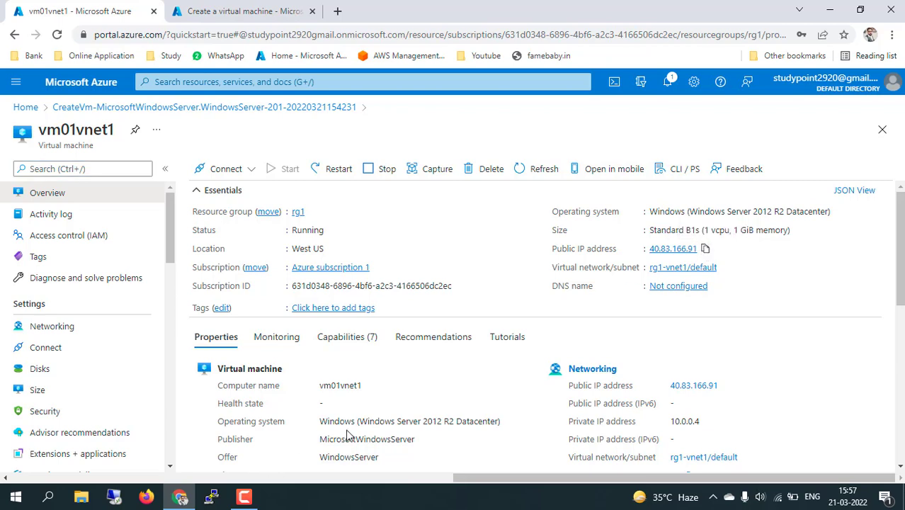
# - Launch Remote Desktop Connection with mstsc and connect to vm01vnet1's copied public IP address, 40.83.166.91
pyautogui.press('super+r')
pyautogui.write('mstsc')
pyautogui.press('Return')
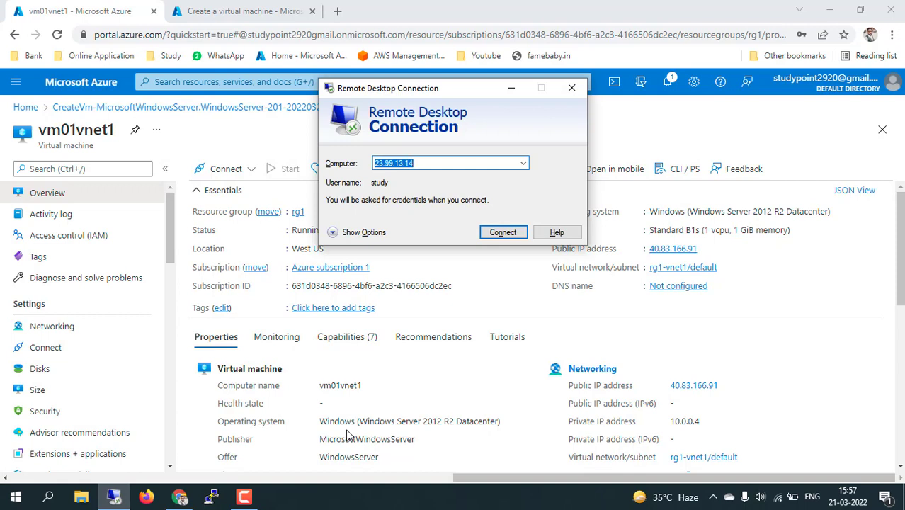
pyautogui.hotkey('ctrl', 'v')
pyautogui.press('Return')
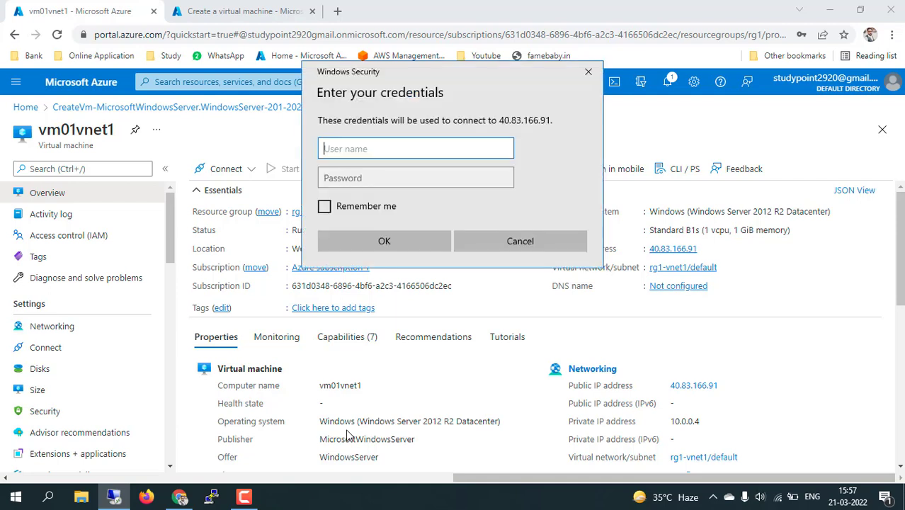
# - Sign in to the remote server as study with the account password and allow device discovery on its network
pyautogui.write('study')
pyautogui.press('Tab')
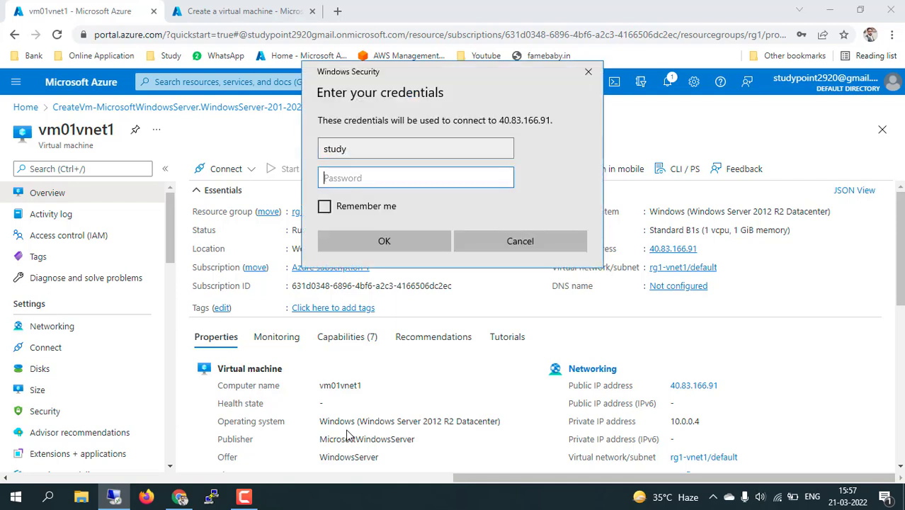
pyautogui.write('•')
pyautogui.press('Return')
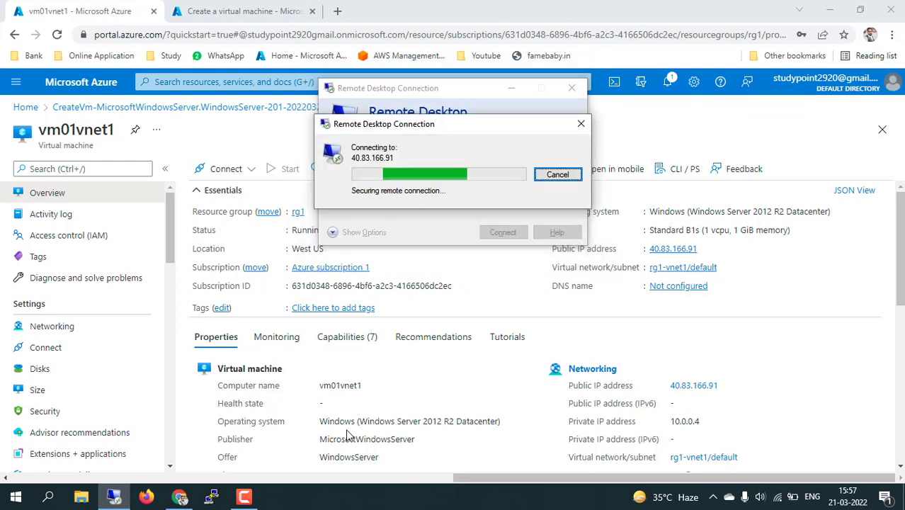
pyautogui.press('Return')
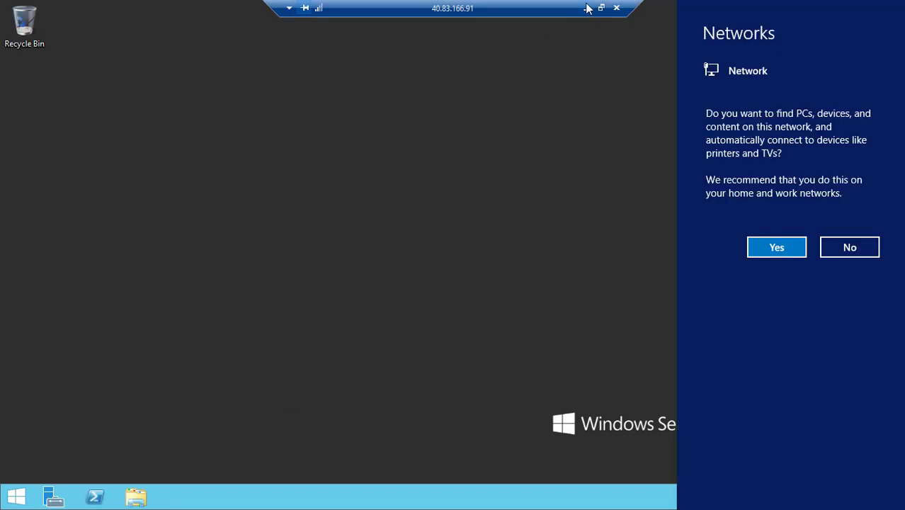
pyautogui.click(780, 248)
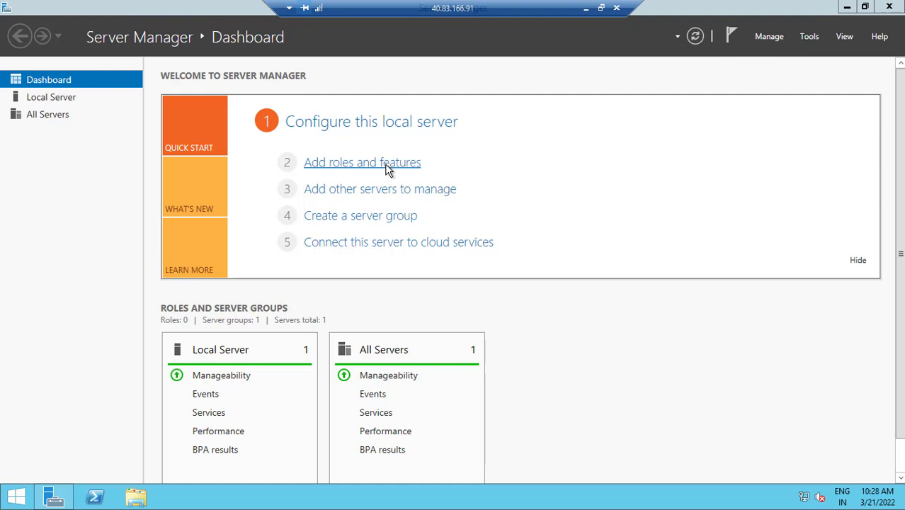
# - Start adding roles and features in Server Manager, using role-based installation on vm01vnet1
pyautogui.click(387, 166)
pyautogui.click(403, 170)
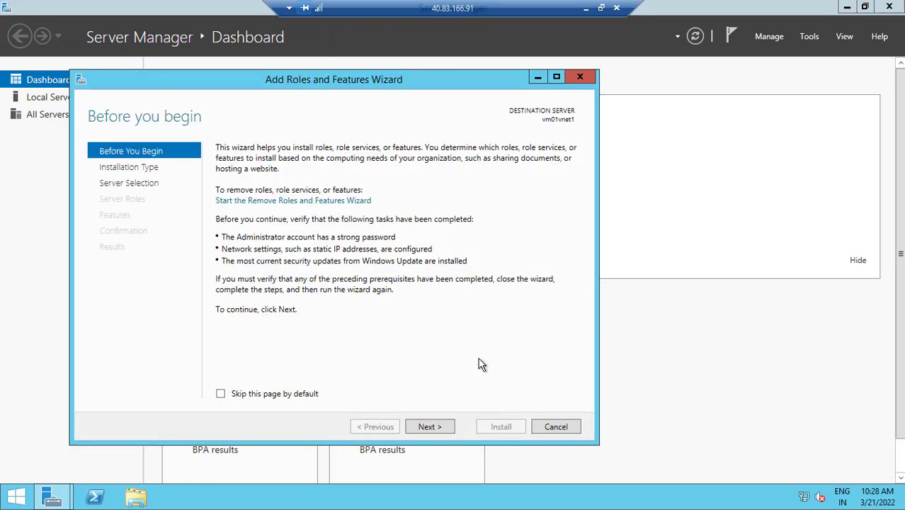
pyautogui.click(438, 428)
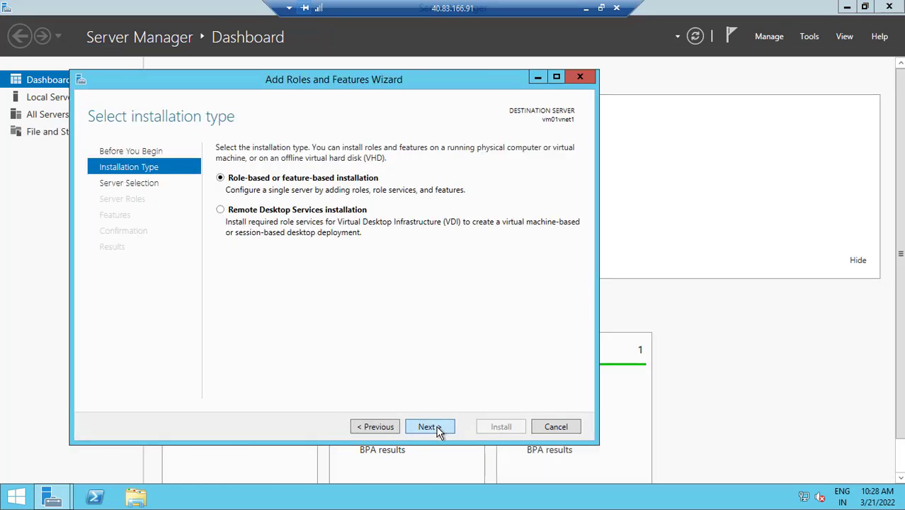
pyautogui.click(438, 427)
pyautogui.click(437, 430)
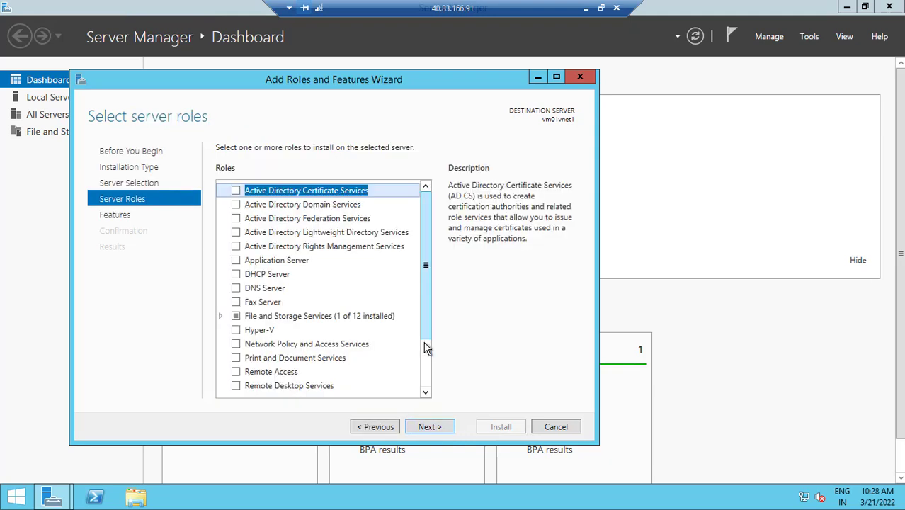
# - Select the Web Server (IIS) role and include its required management tools
pyautogui.scroll(-1, 426, 347)
pyautogui.scroll(-1, 425, 368)
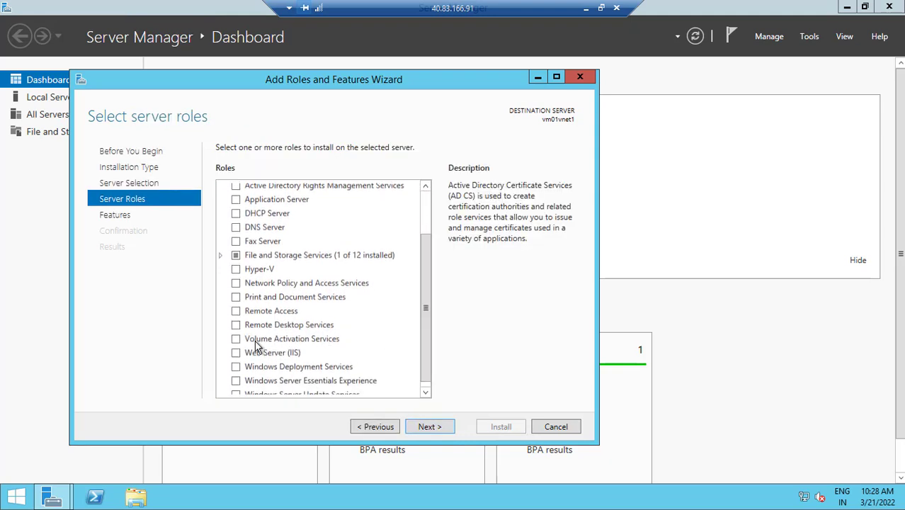
pyautogui.click(236, 353)
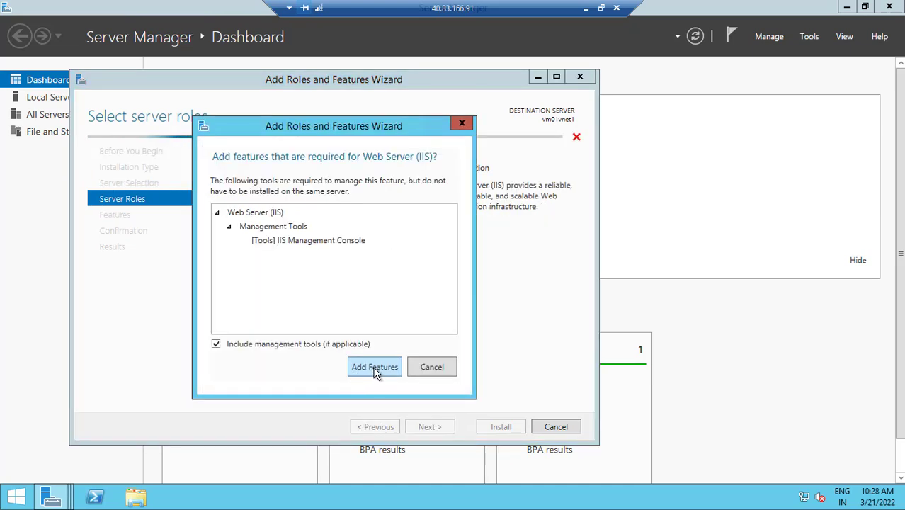
pyautogui.click(376, 369)
pyautogui.click(431, 425)
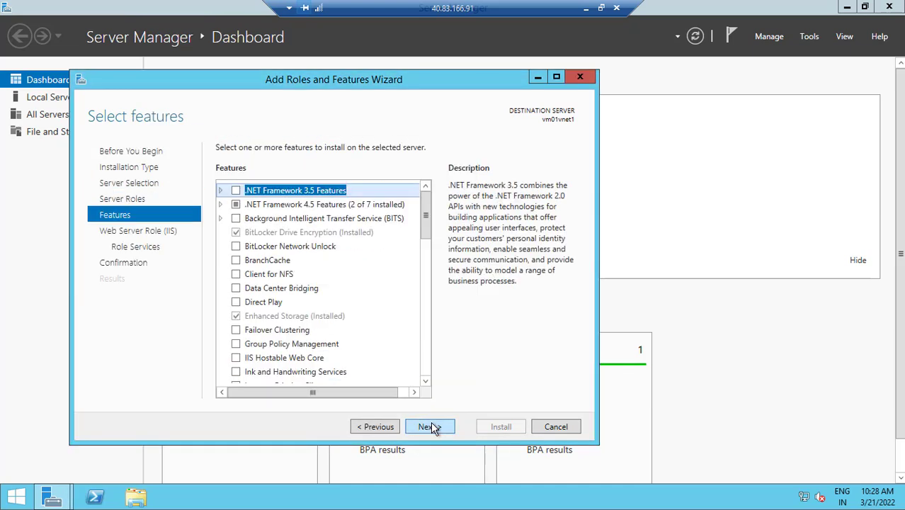
# - Keep the default features and role services, and install Web Server (IIS) on vm01vnet1
pyautogui.click(432, 425)
pyautogui.click(432, 425)
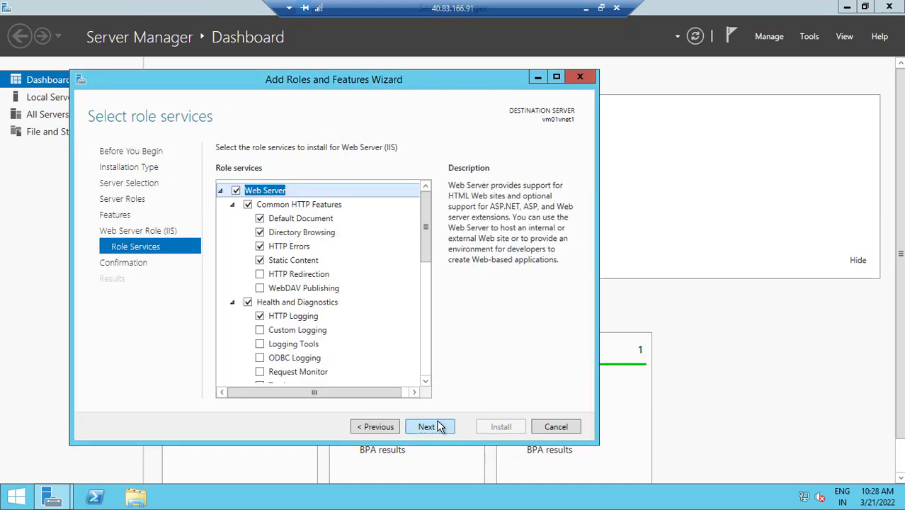
pyautogui.click(431, 425)
pyautogui.click(496, 427)
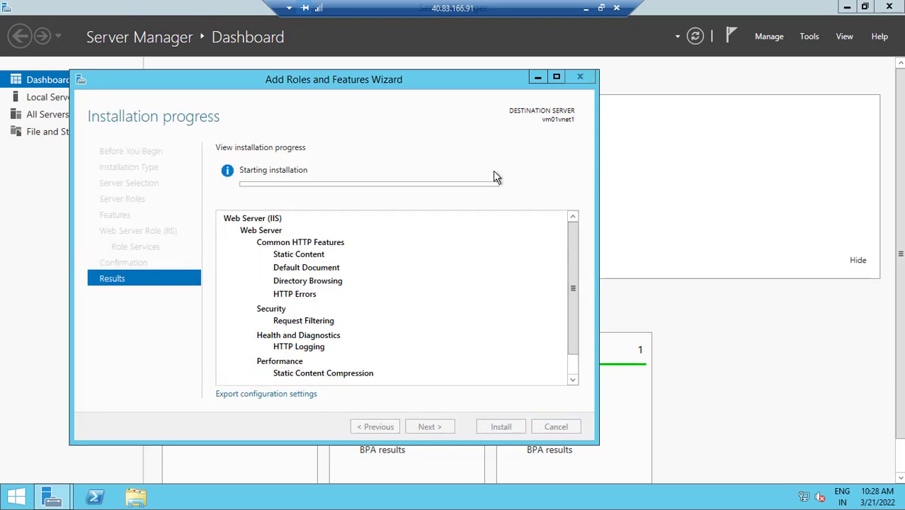
# - Switch to the Azure portal, start the creation of VM01vnet2, and return to vm01vnet1's overview
pyautogui.click(586, 8)
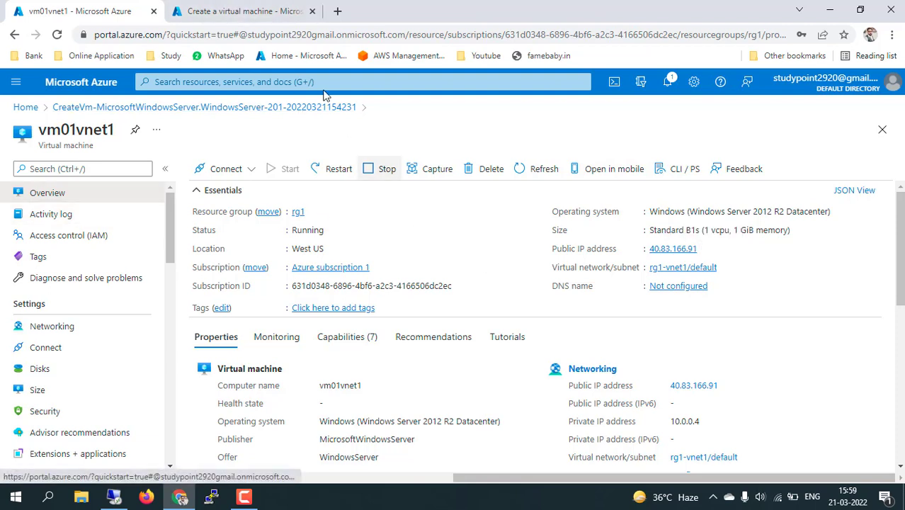
pyautogui.click(234, 8)
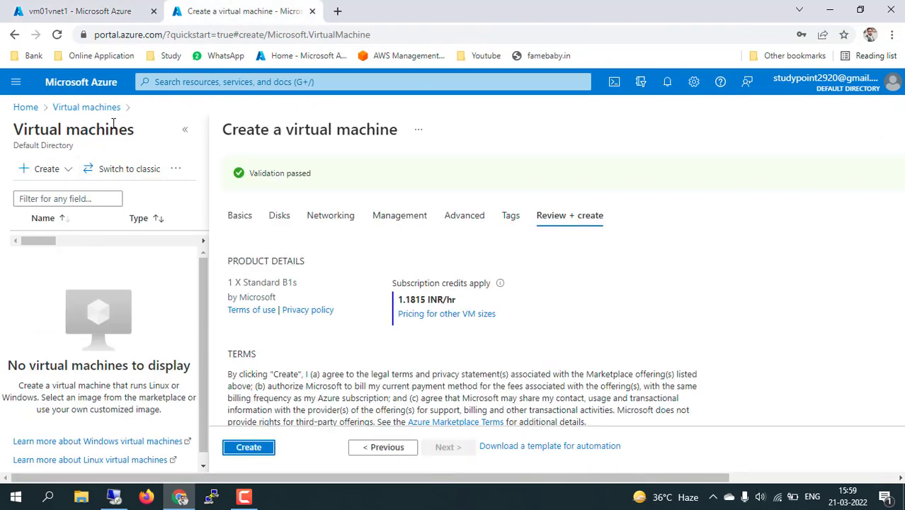
pyautogui.click(259, 449)
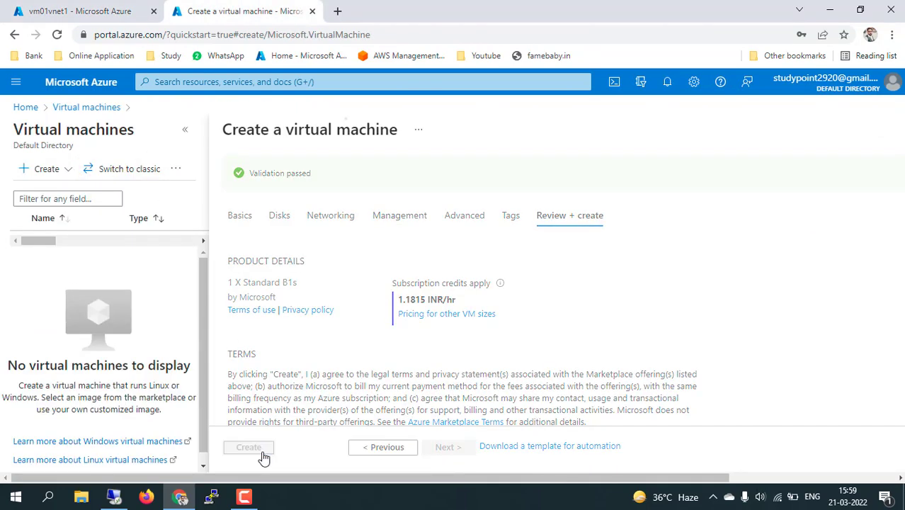
pyautogui.click(97, 16)
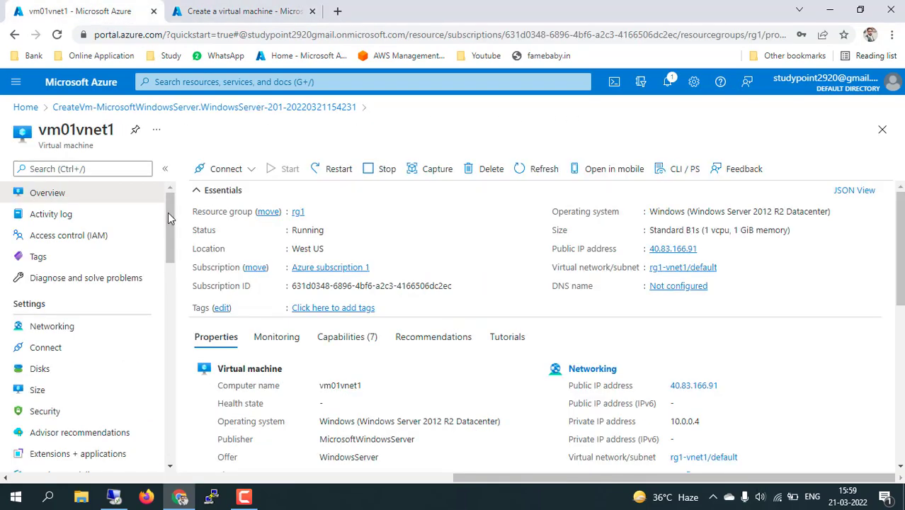
# - Find the Virtual WANs service from the Azure portal home and start creating a virtual WAN
pyautogui.click(30, 109)
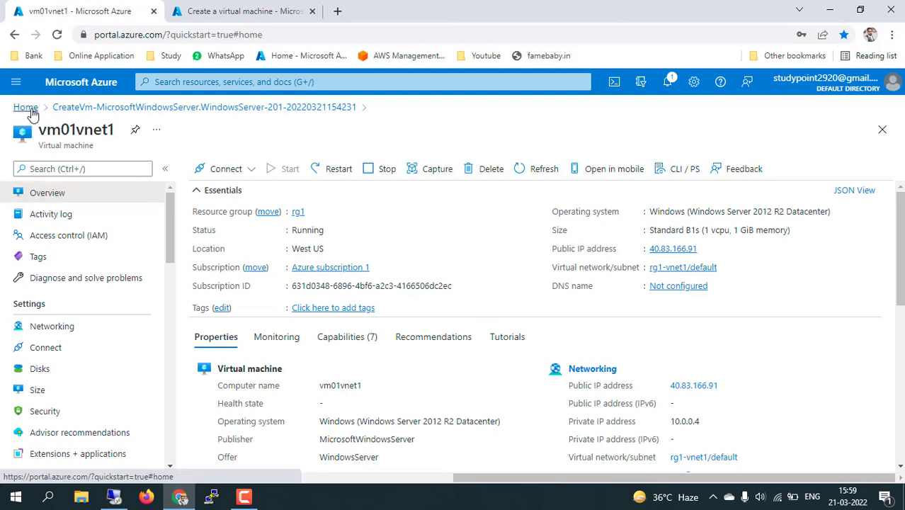
pyautogui.click(172, 83)
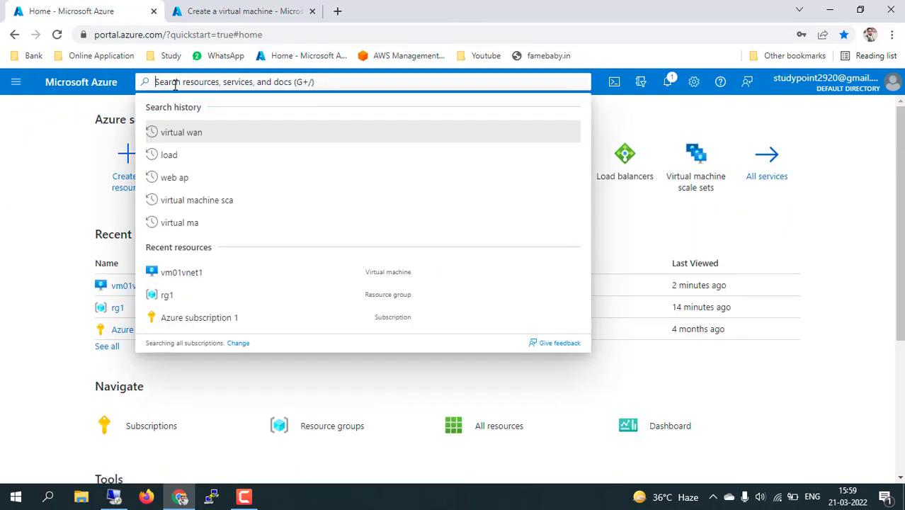
pyautogui.write('vir')
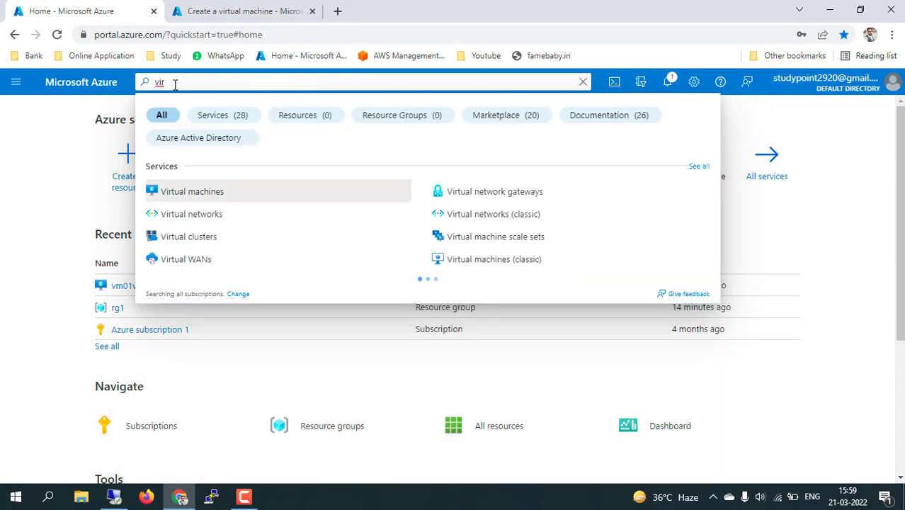
pyautogui.write('tual')
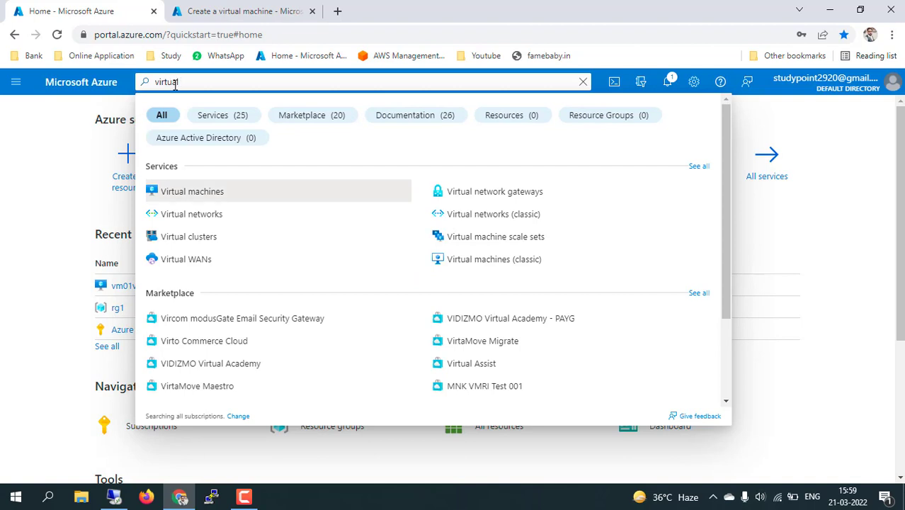
pyautogui.write(' wan')
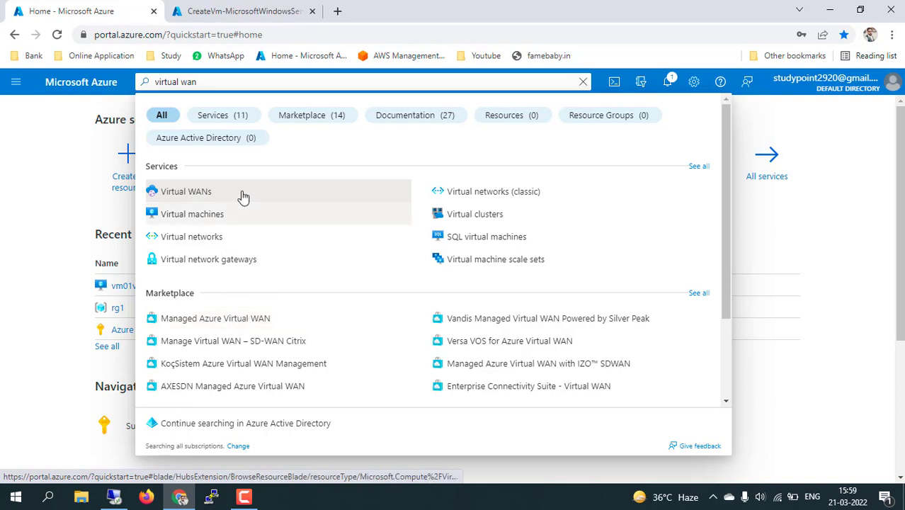
pyautogui.click(201, 199)
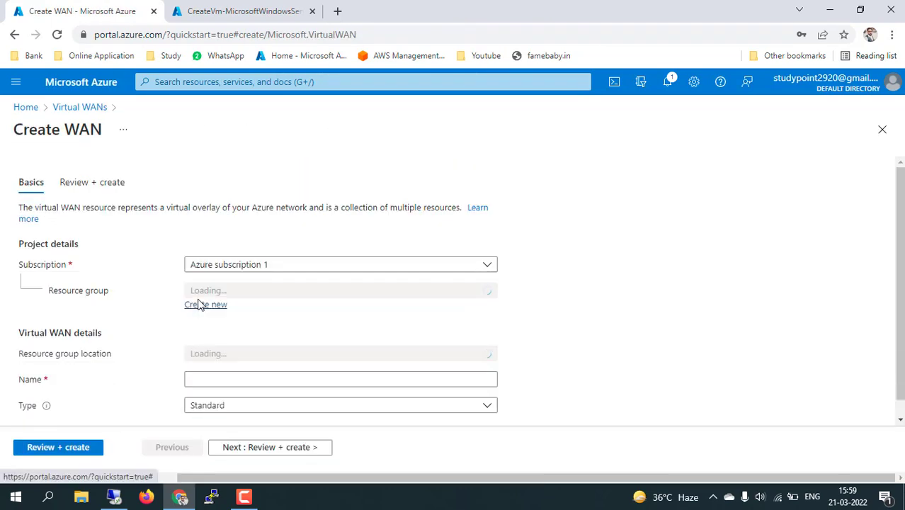
# - Assign the virtual WAN to resource group rg1 and set its resource group location to West US
pyautogui.scroll(-1, 541, 287)
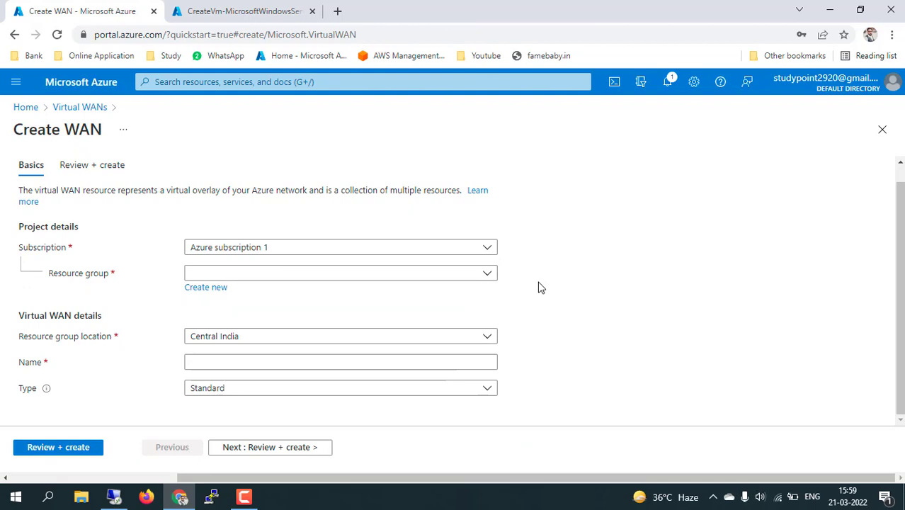
pyautogui.click(490, 277)
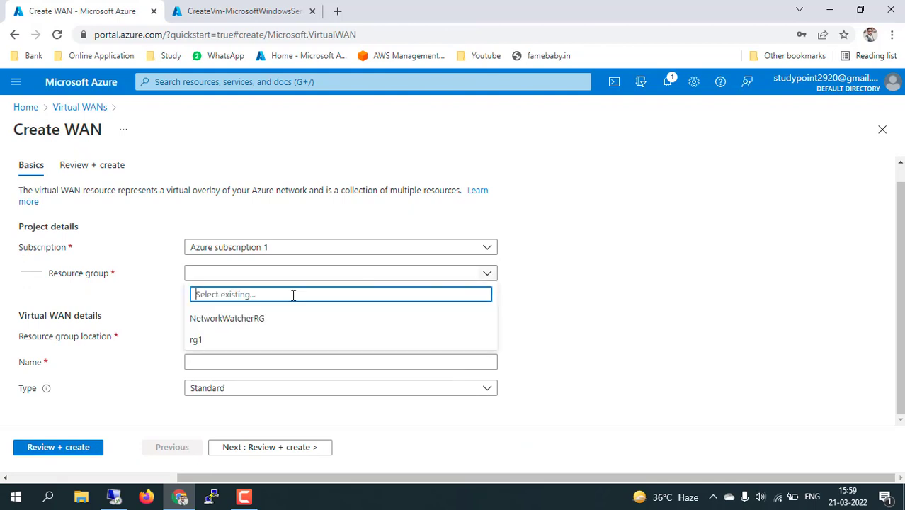
pyautogui.click(212, 339)
pyautogui.click(488, 338)
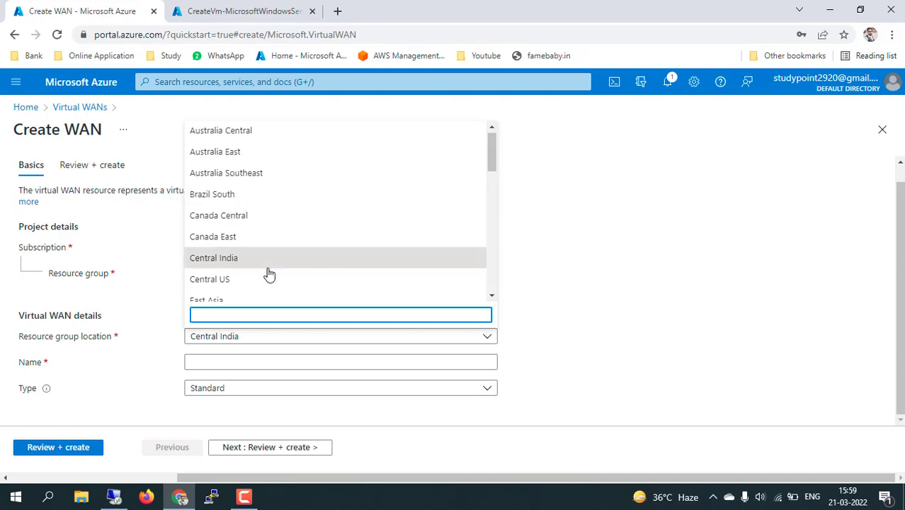
pyautogui.scroll(-4, 267, 274)
pyautogui.scroll(-4, 268, 273)
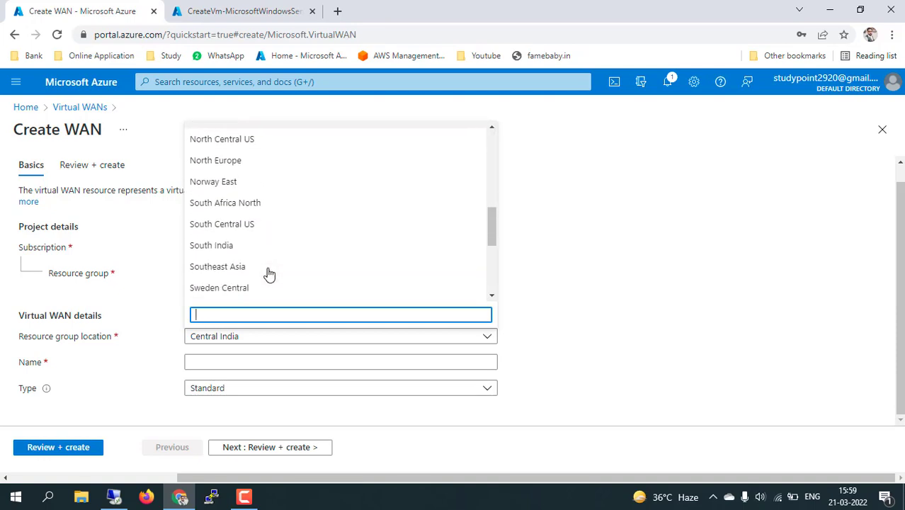
pyautogui.scroll(-2, 240, 248)
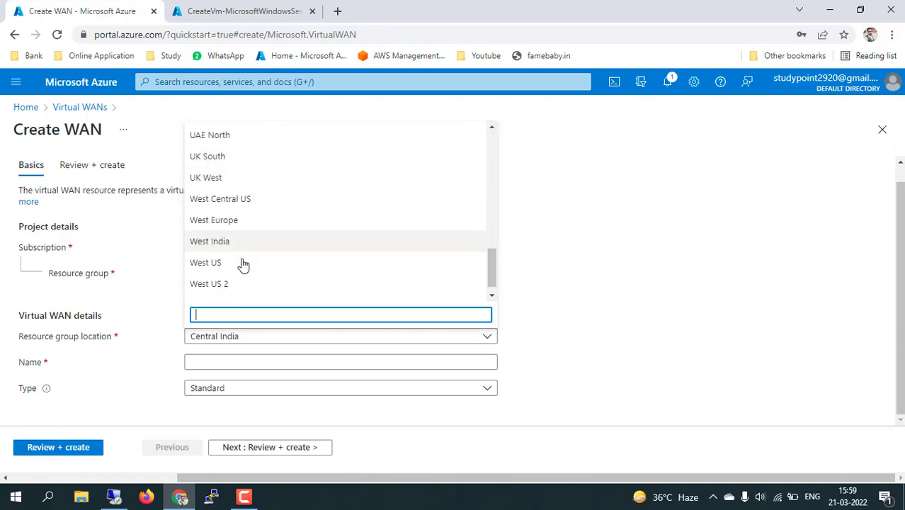
pyautogui.click(224, 249)
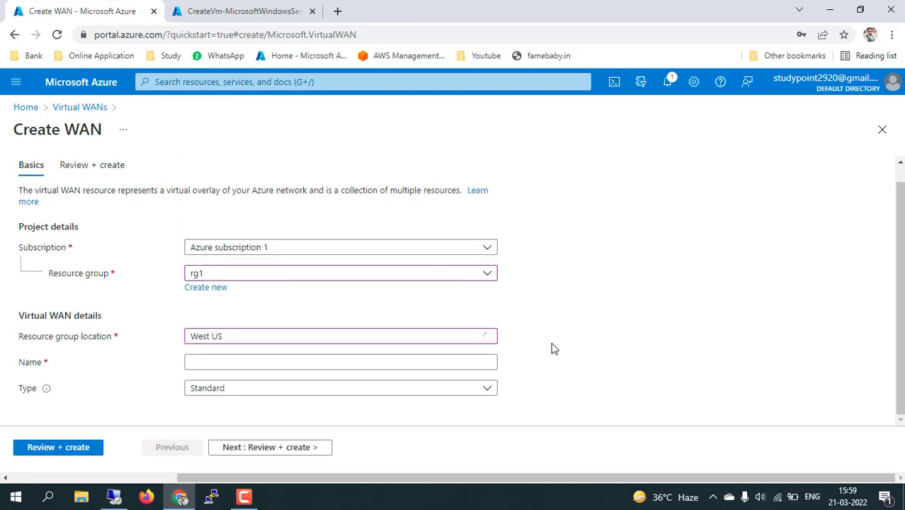
# - Name the virtual WAN VWAN
pyautogui.click(269, 363)
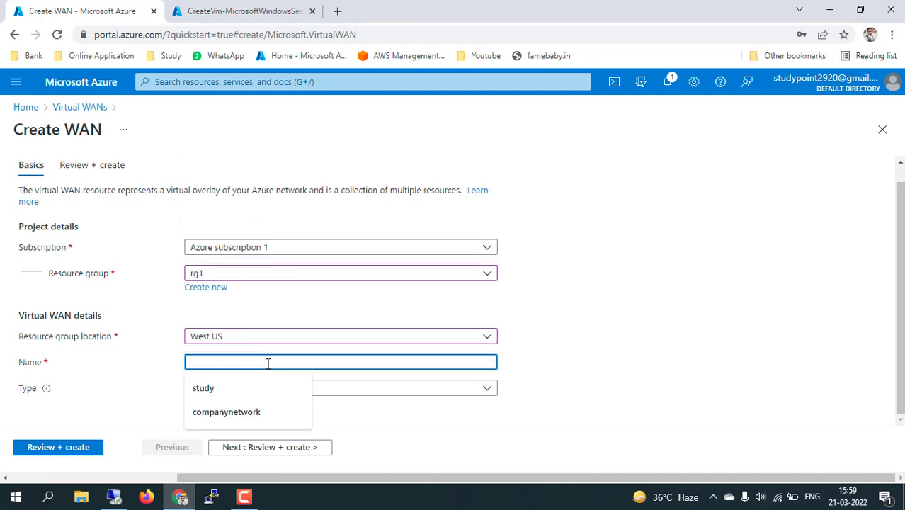
pyautogui.write('VWAN')
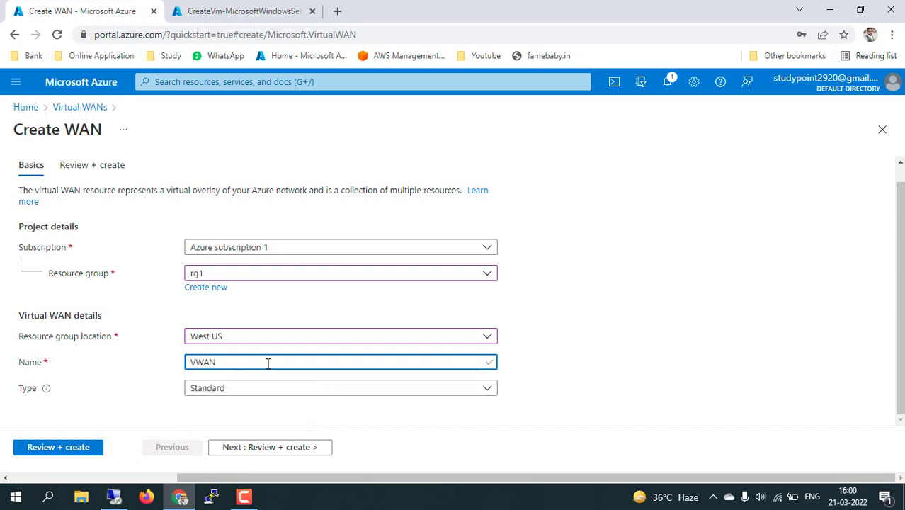
pyautogui.click(535, 363)
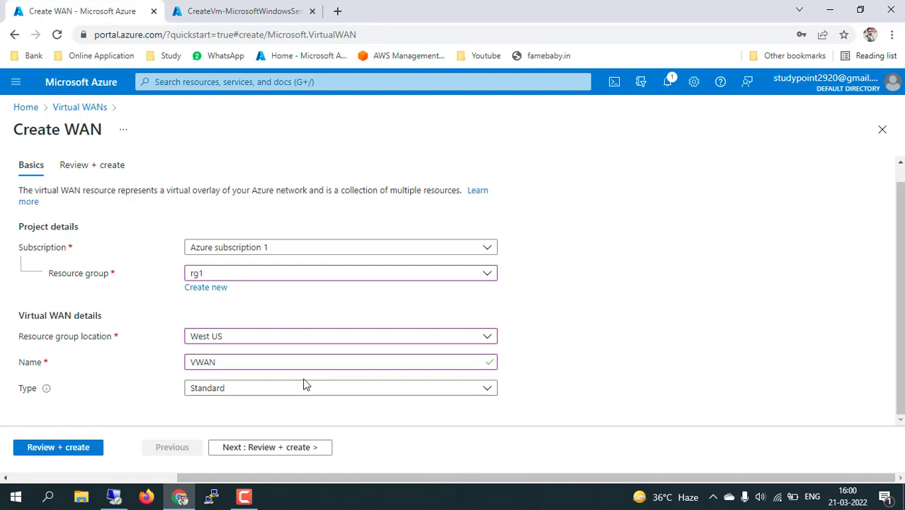
# - Try the Basic type for the virtual WAN and return it to Standard
pyautogui.click(364, 394)
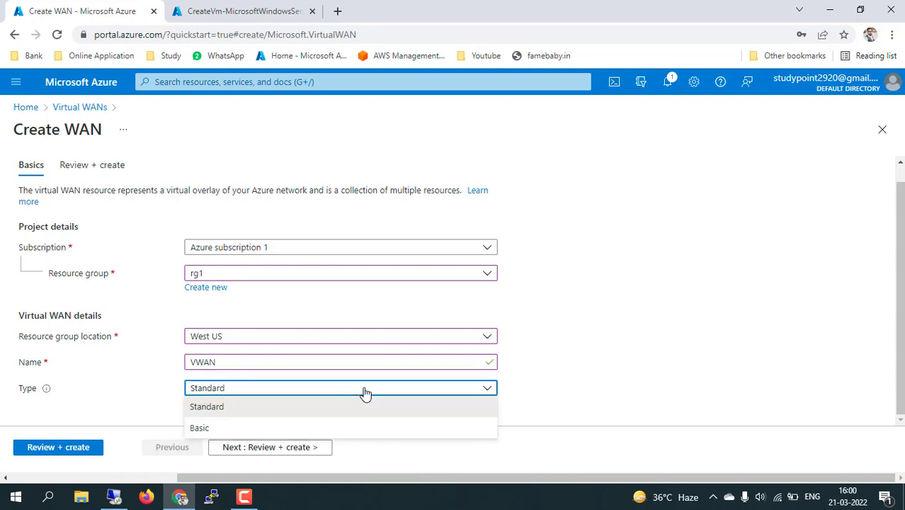
pyautogui.click(203, 427)
pyautogui.click(552, 344)
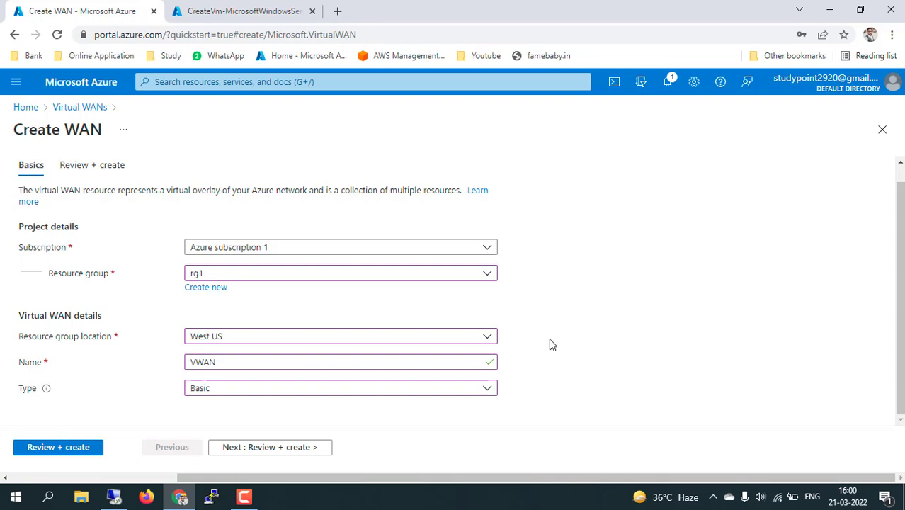
pyautogui.click(487, 395)
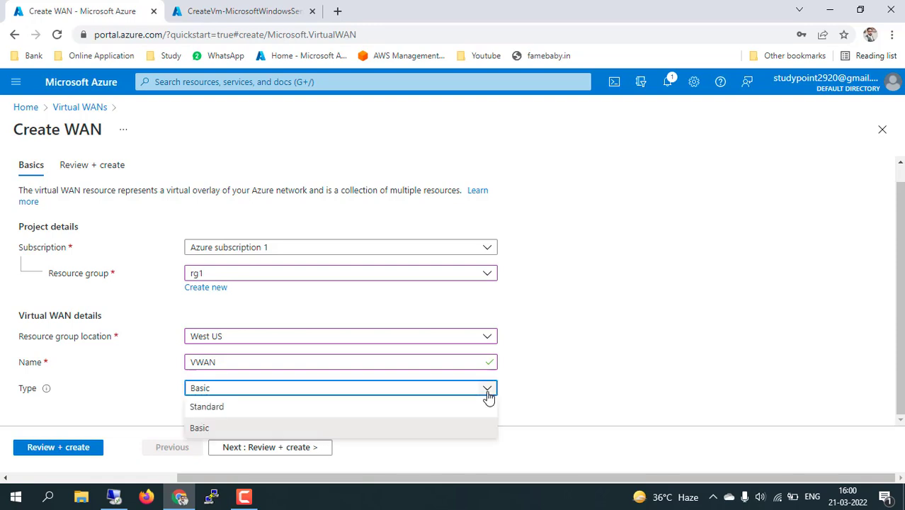
pyautogui.click(446, 409)
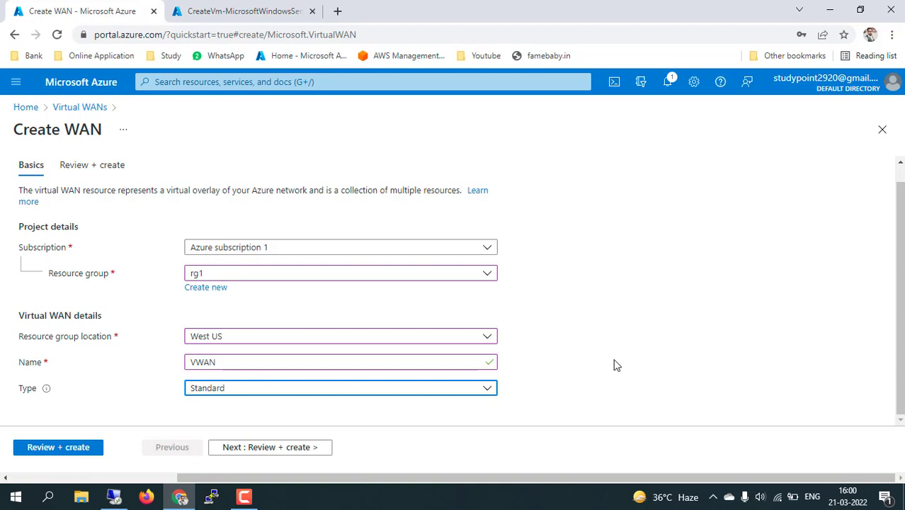
pyautogui.click(487, 393)
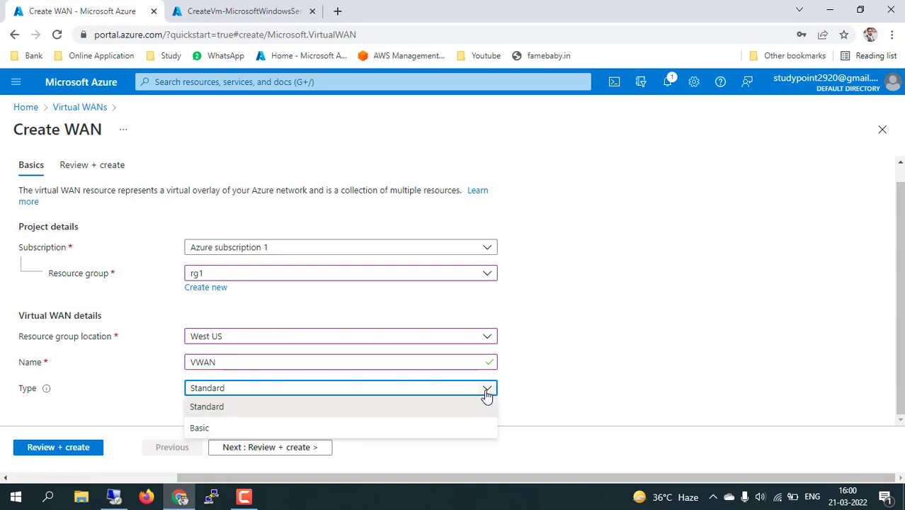
pyautogui.click(564, 362)
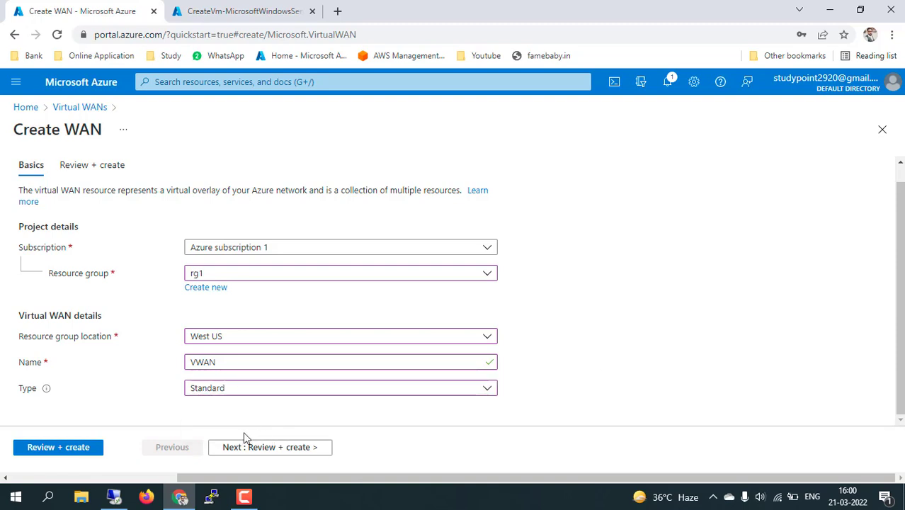
# - Review the virtual WAN settings and create VWAN
pyautogui.click(260, 448)
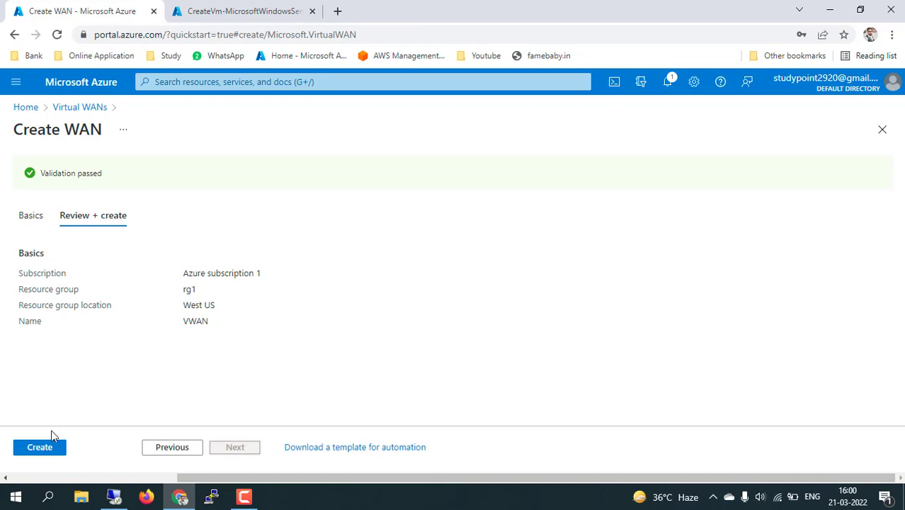
pyautogui.click(44, 448)
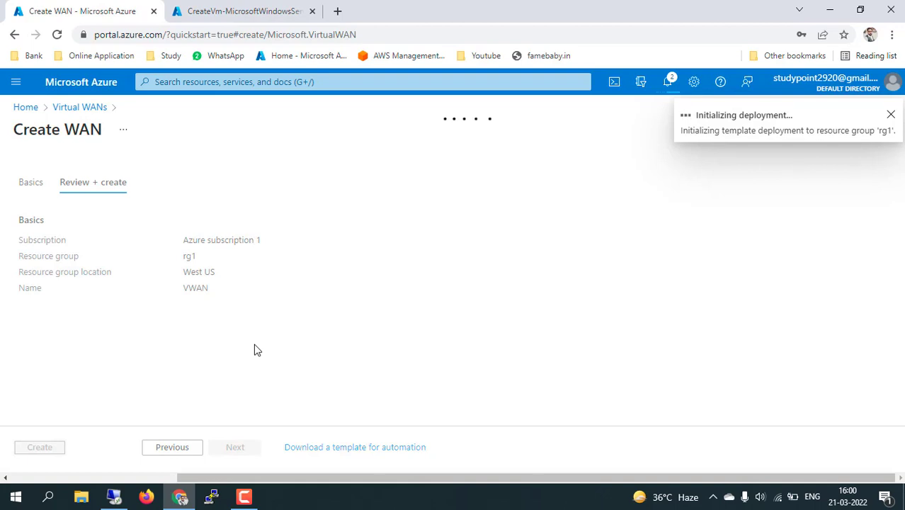
# - View VM01vnet2's overview from its deployment page, and return to check the virtual WAN deployment
pyautogui.click(244, 11)
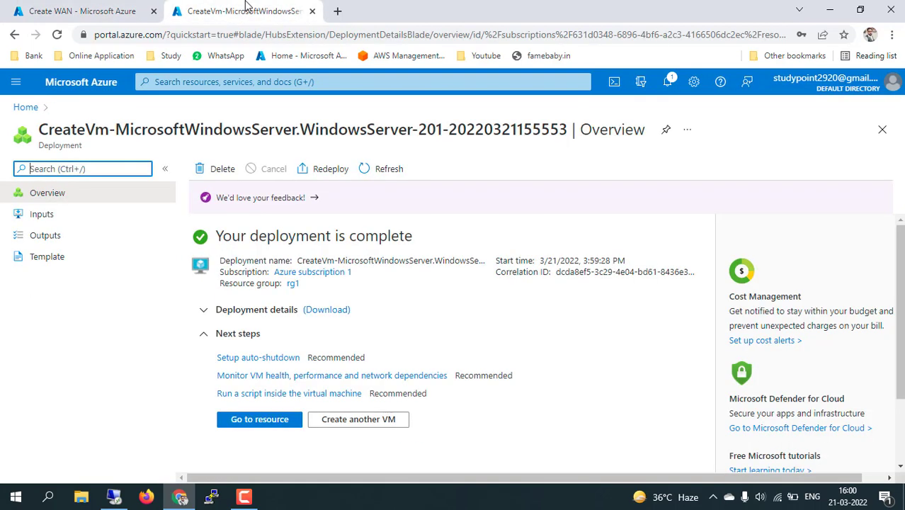
pyautogui.click(284, 423)
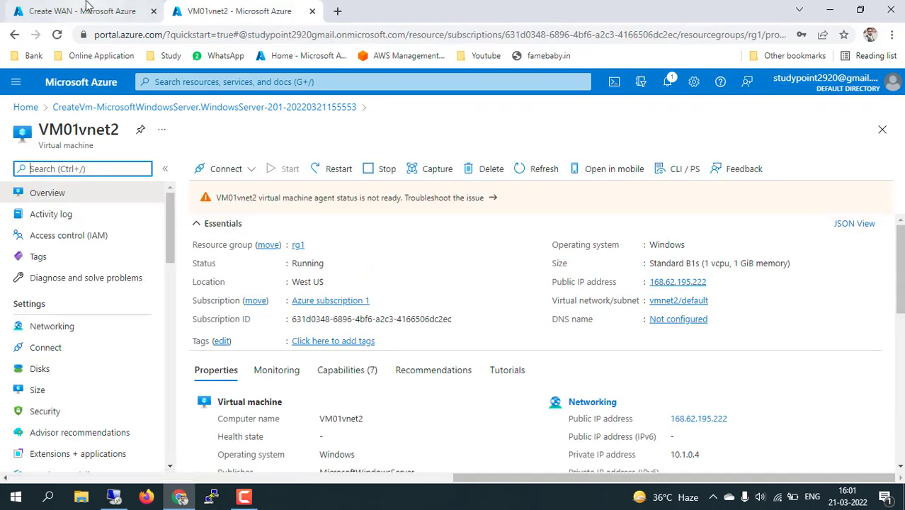
pyautogui.click(86, 9)
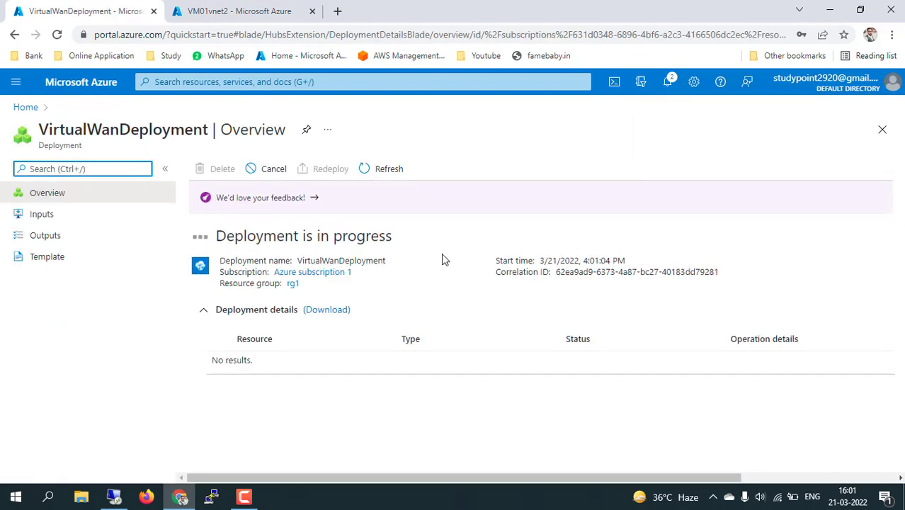
pyautogui.click(206, 315)
pyautogui.click(206, 316)
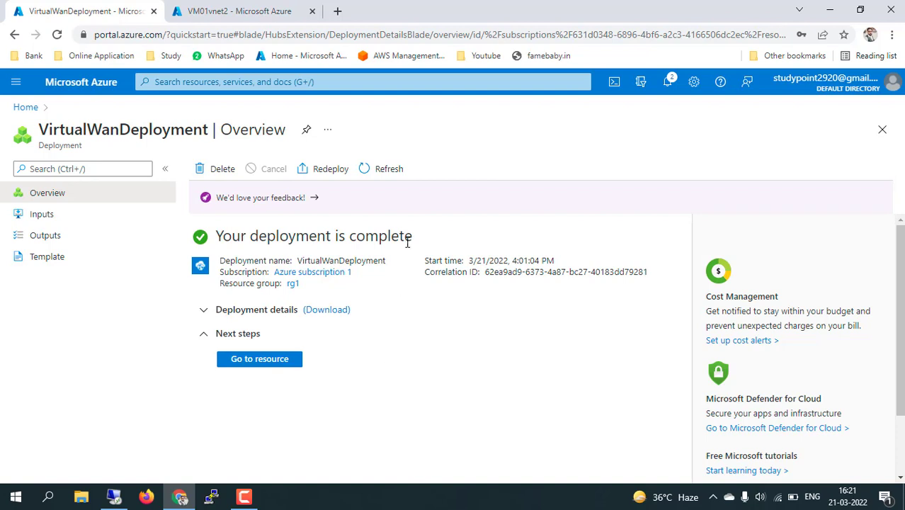
# - Open the deployed VWAN resource and start creating a new virtual hub in it
pyautogui.click(279, 360)
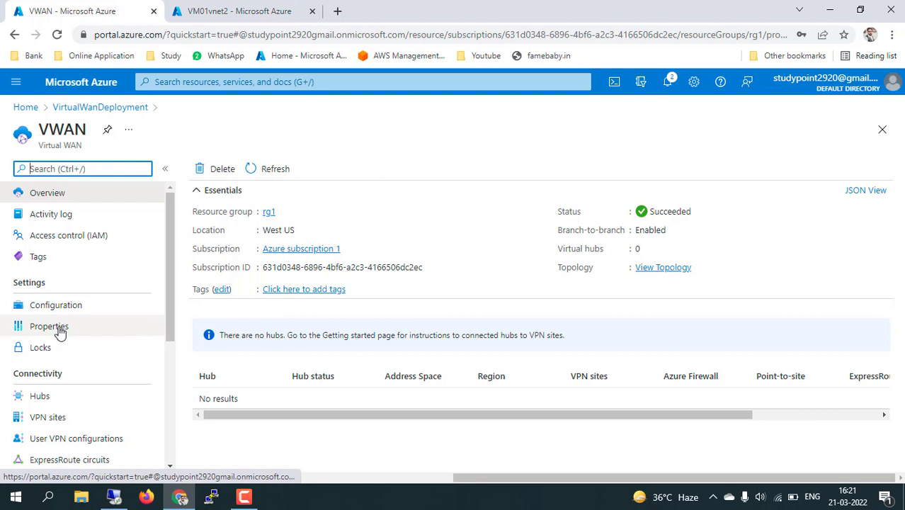
pyautogui.scroll(-3, 61, 332)
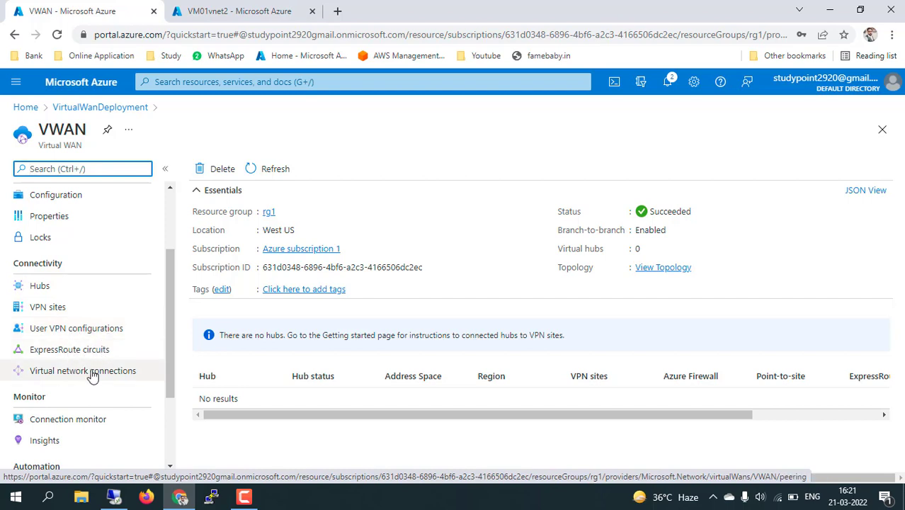
pyautogui.click(62, 292)
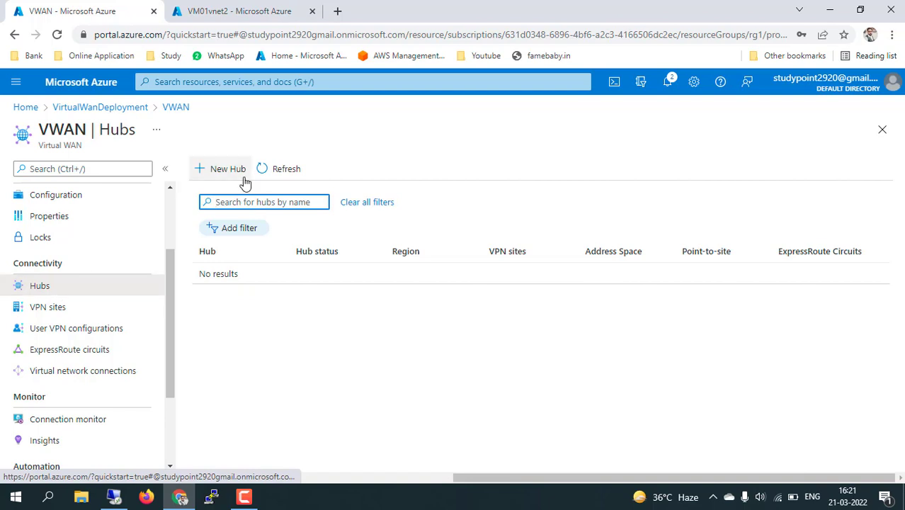
pyautogui.click(229, 170)
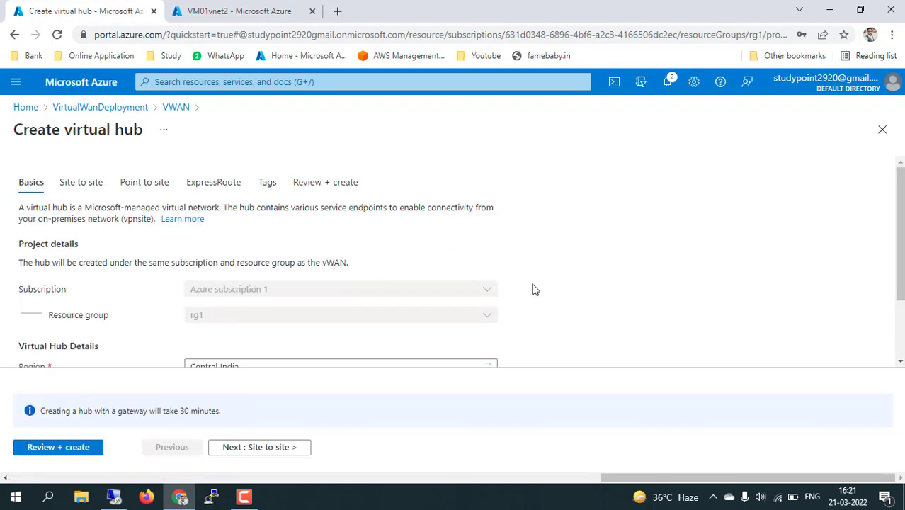
# - Set the virtual hub's region to West US
pyautogui.scroll(-2, 535, 290)
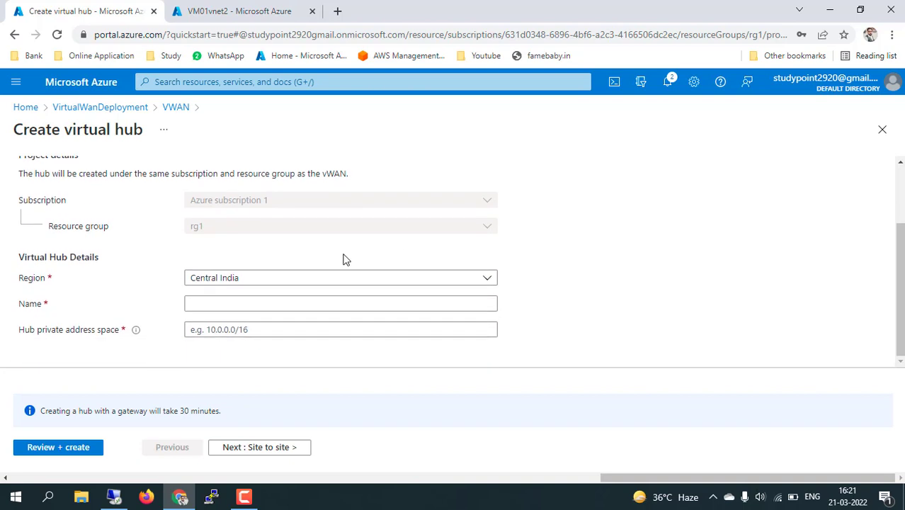
pyautogui.click(303, 280)
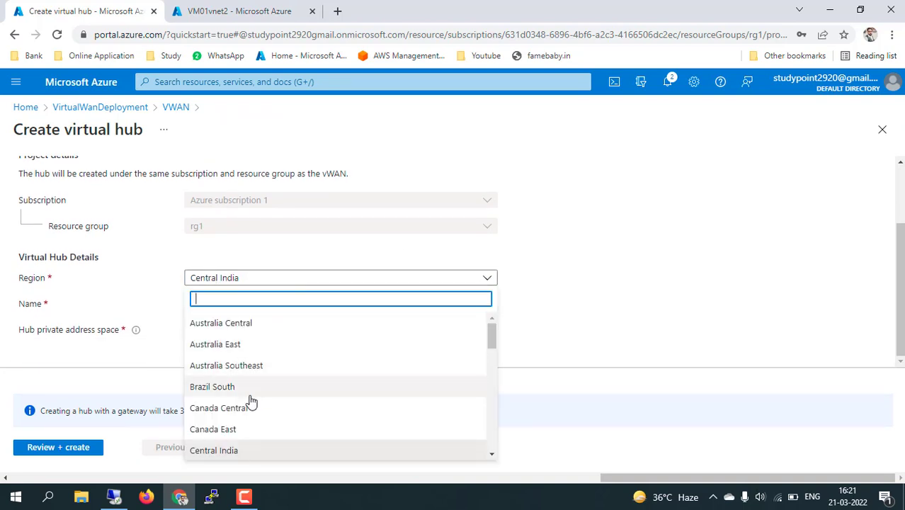
pyautogui.scroll(-15, 252, 402)
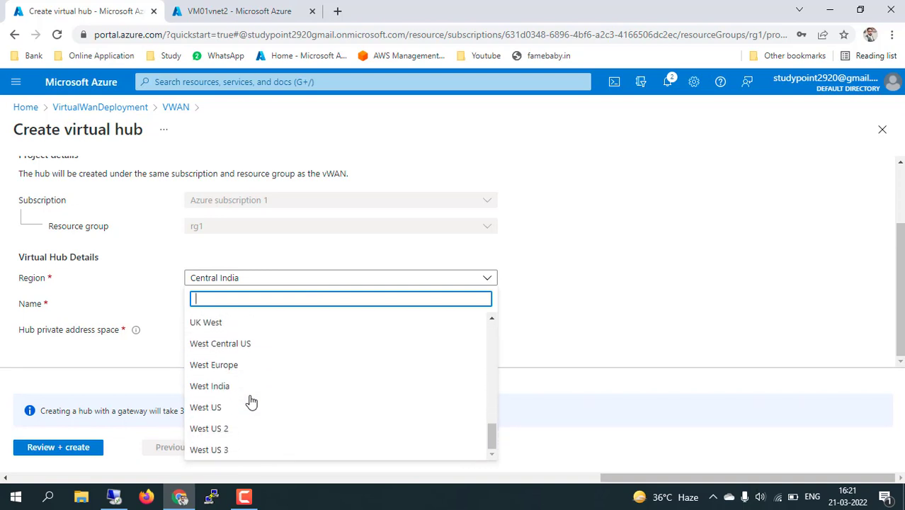
pyautogui.click(217, 410)
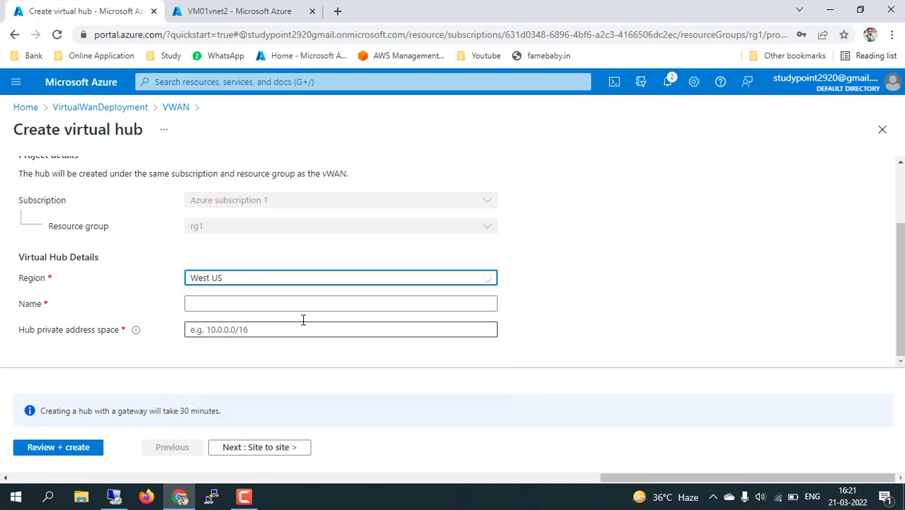
# - Name the virtual hub demohub and set its private address space to 192.168.0.0/24
pyautogui.click(248, 305)
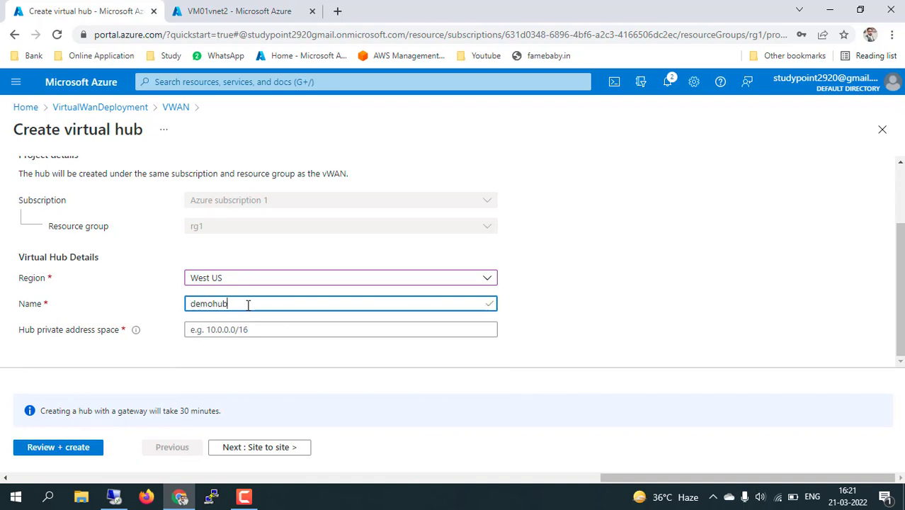
pyautogui.click(232, 330)
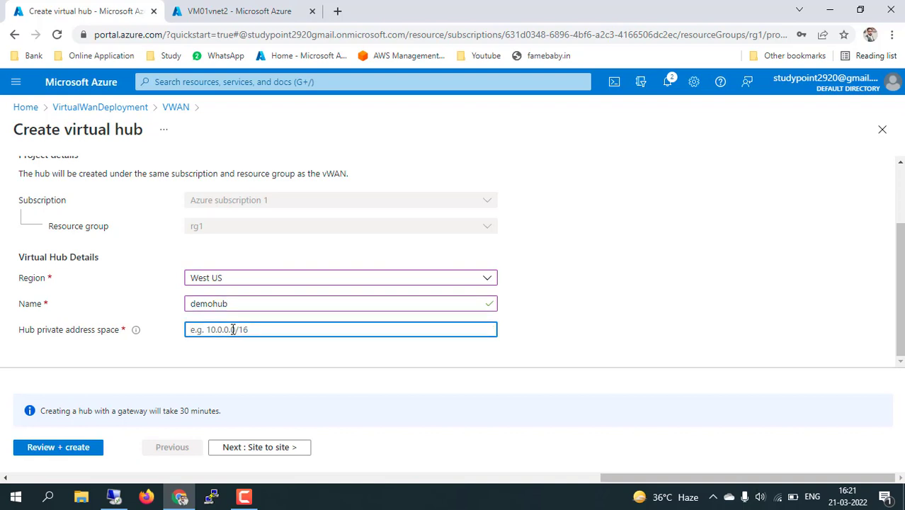
pyautogui.write('192.168.0.')
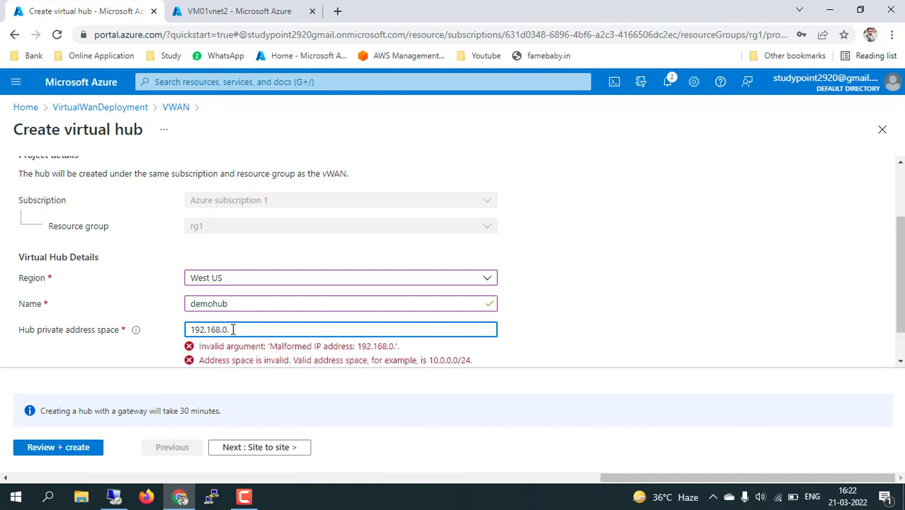
pyautogui.write('0/')
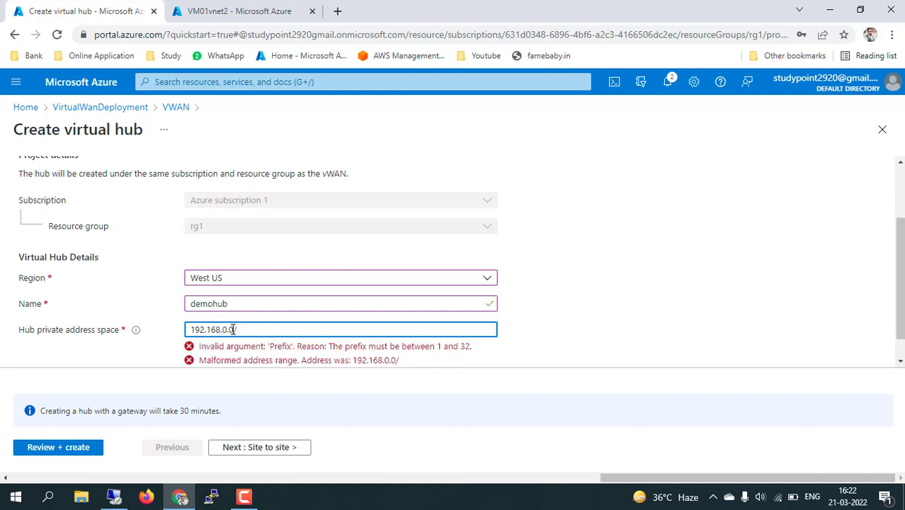
pyautogui.write('24')
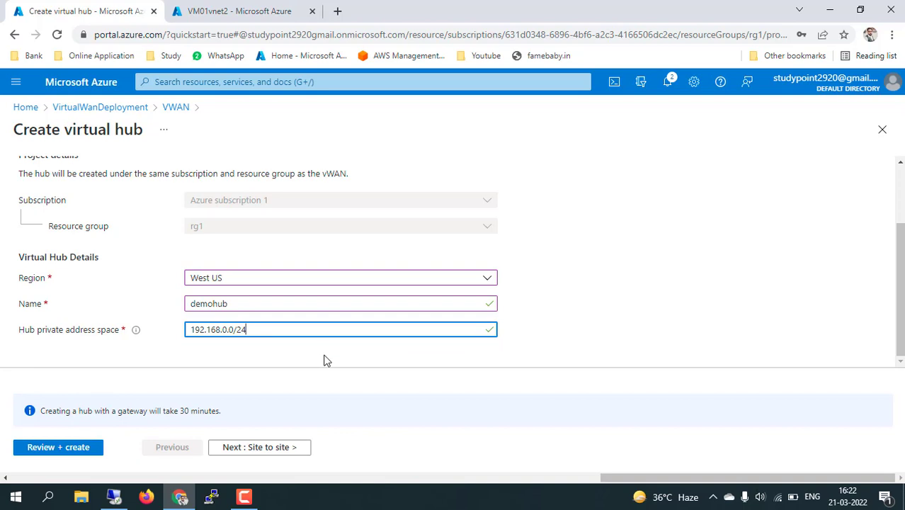
pyautogui.click(326, 361)
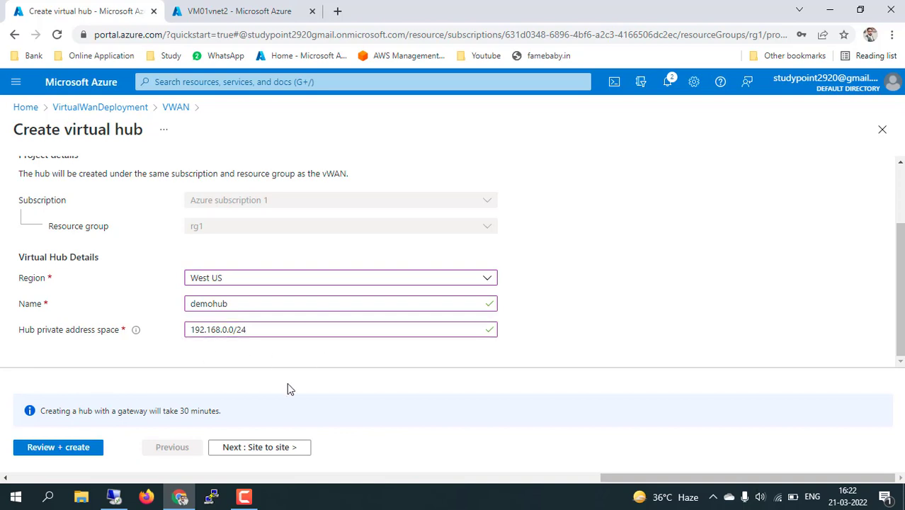
# - Include a site-to-site VPN gateway in the hub with 1 scale unit - 500 Mbps x 2
pyautogui.click(261, 439)
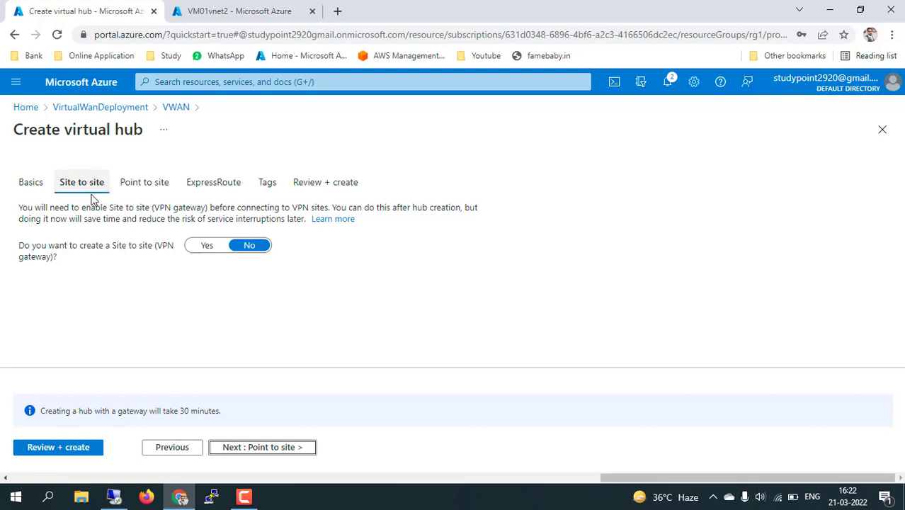
pyautogui.click(207, 248)
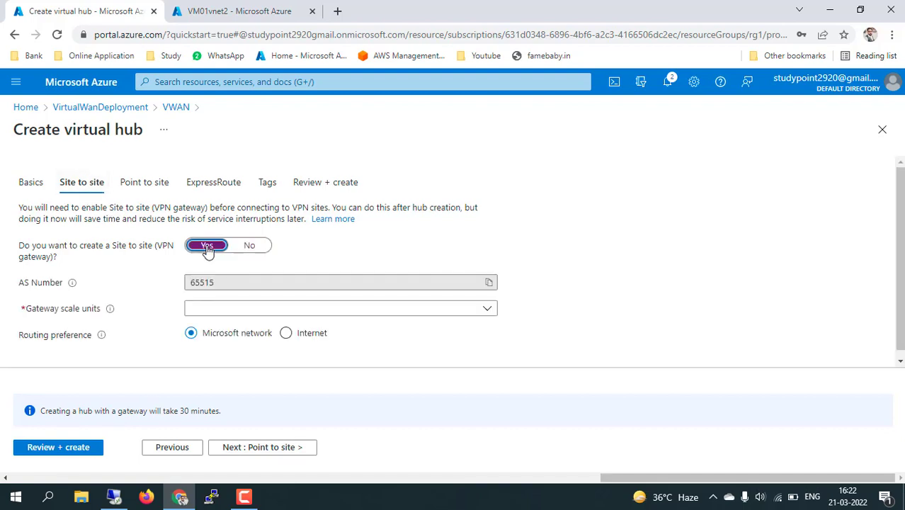
pyautogui.click(472, 313)
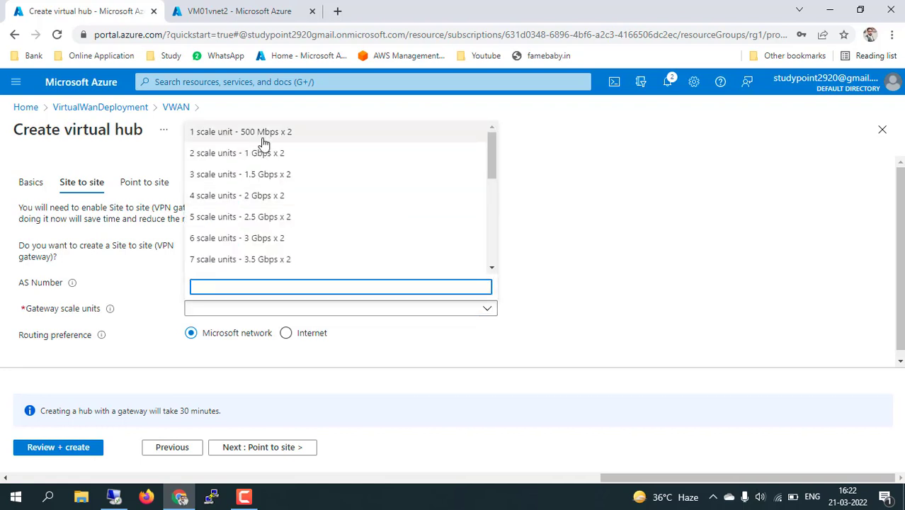
pyautogui.click(263, 142)
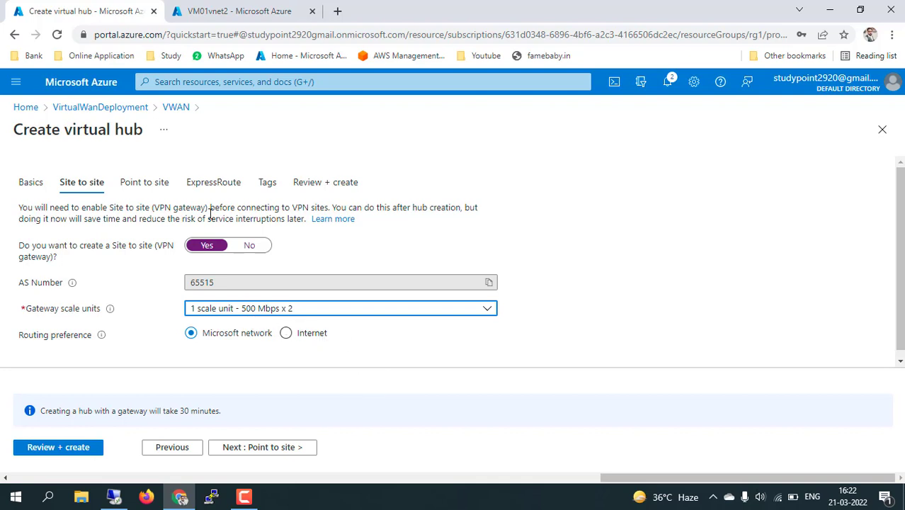
# - Try to include a point-to-site gateway in the hub with 1 scale unit - 500 Mbps x 2, supports 500 clients
pyautogui.click(281, 452)
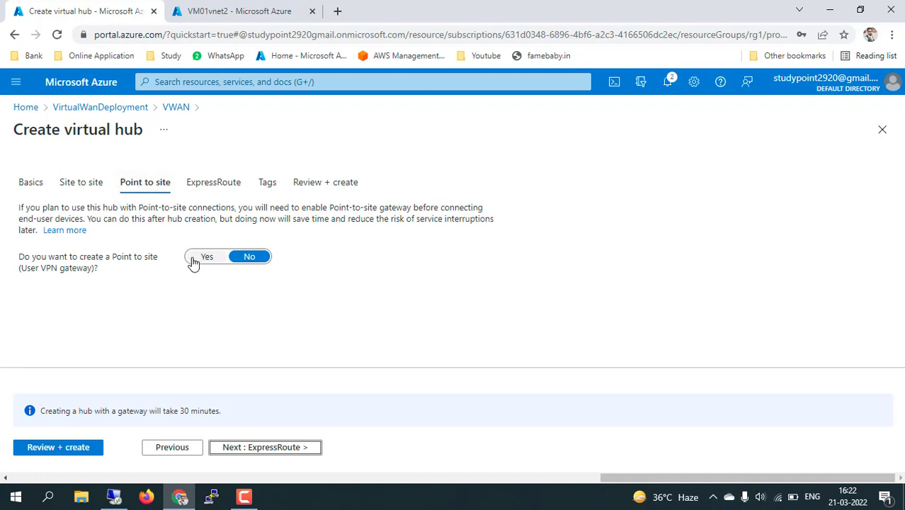
pyautogui.click(194, 259)
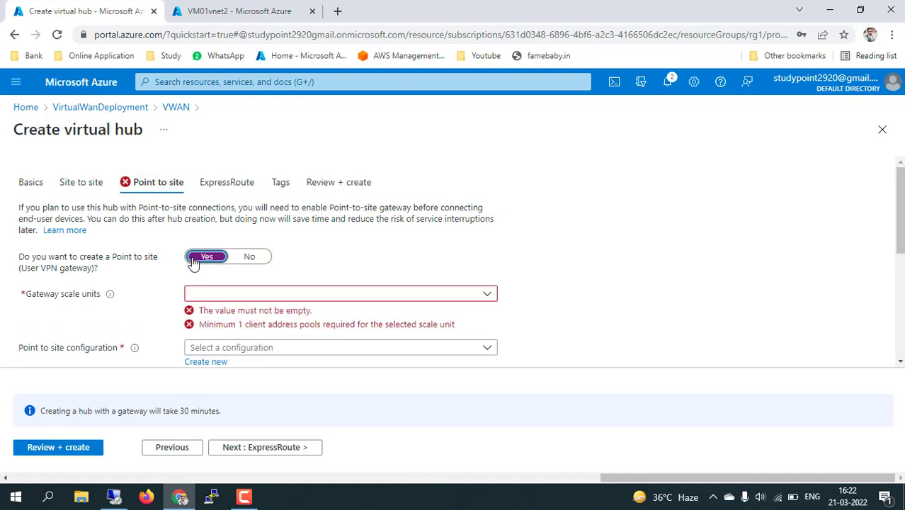
pyautogui.click(404, 298)
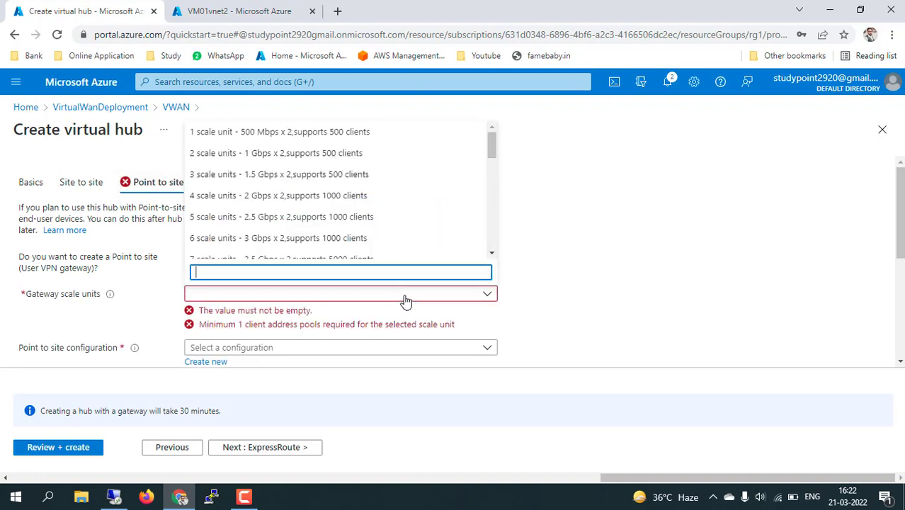
pyautogui.click(290, 132)
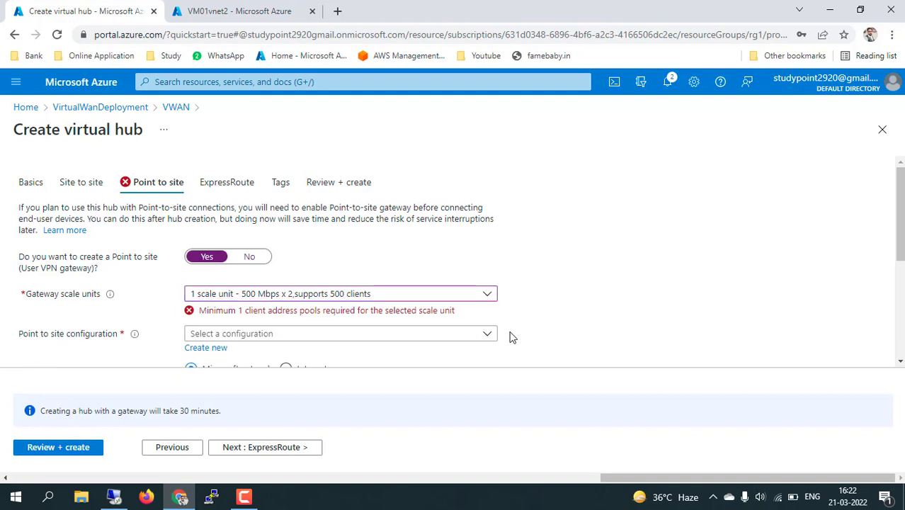
pyautogui.scroll(-1, 564, 309)
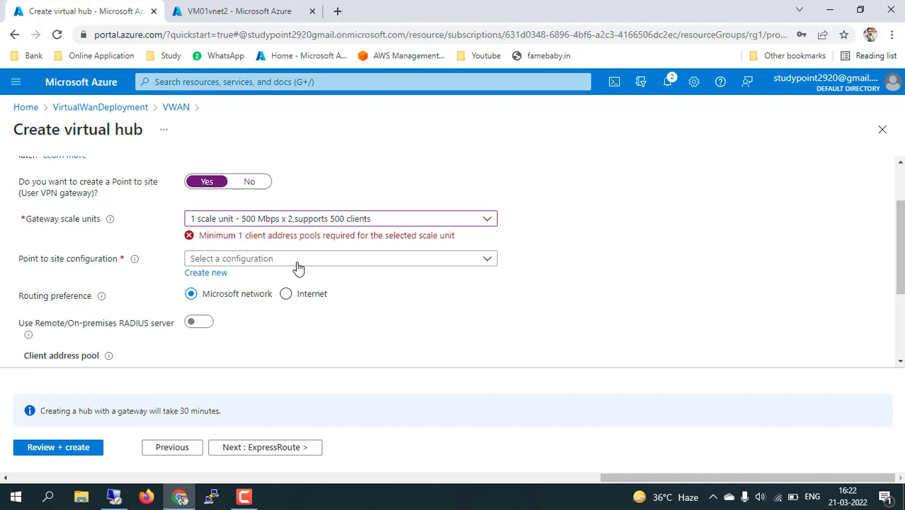
pyautogui.click(382, 261)
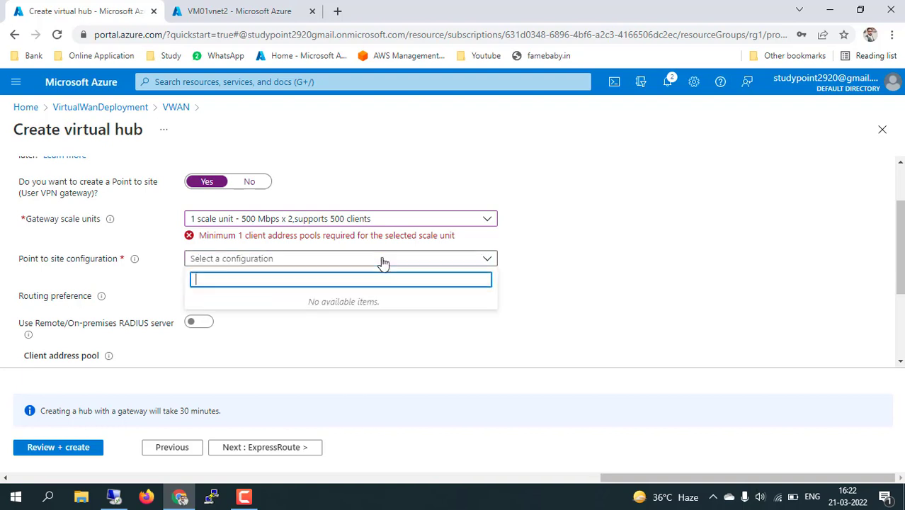
pyautogui.click(504, 306)
pyautogui.click(202, 276)
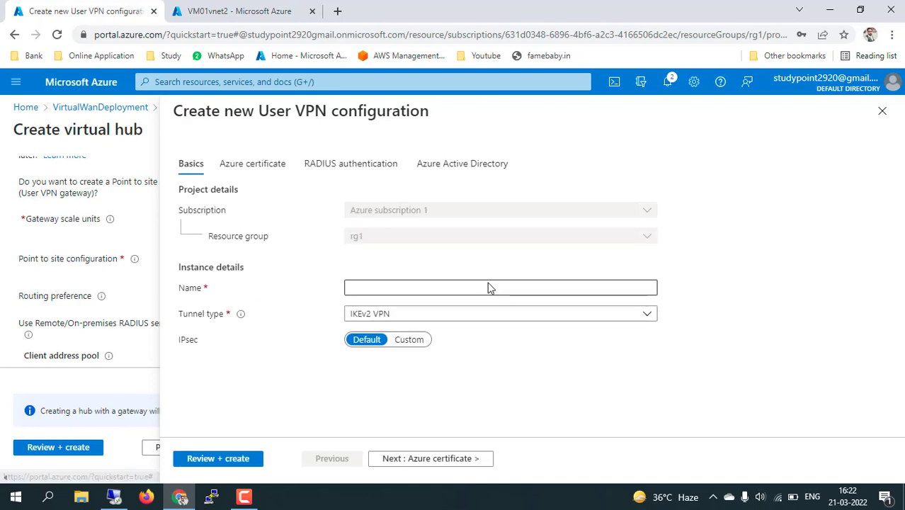
pyautogui.click(433, 286)
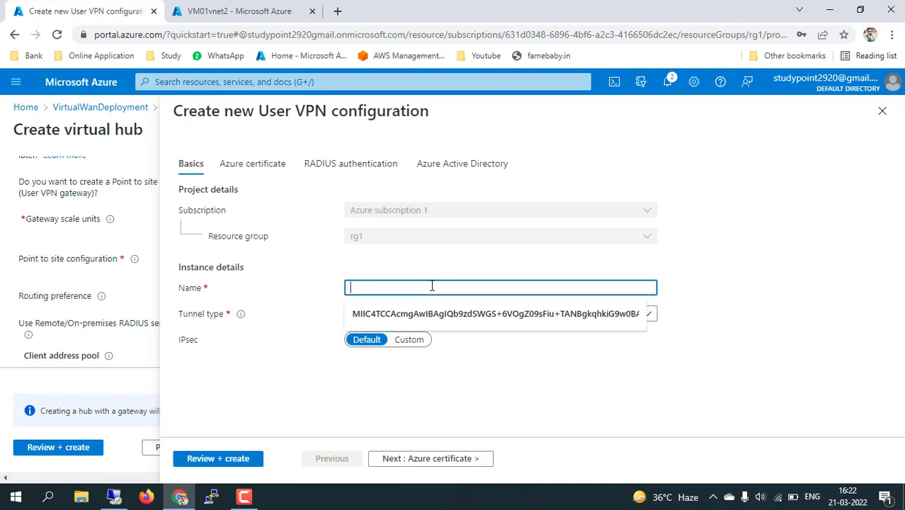
pyautogui.write('pointtos')
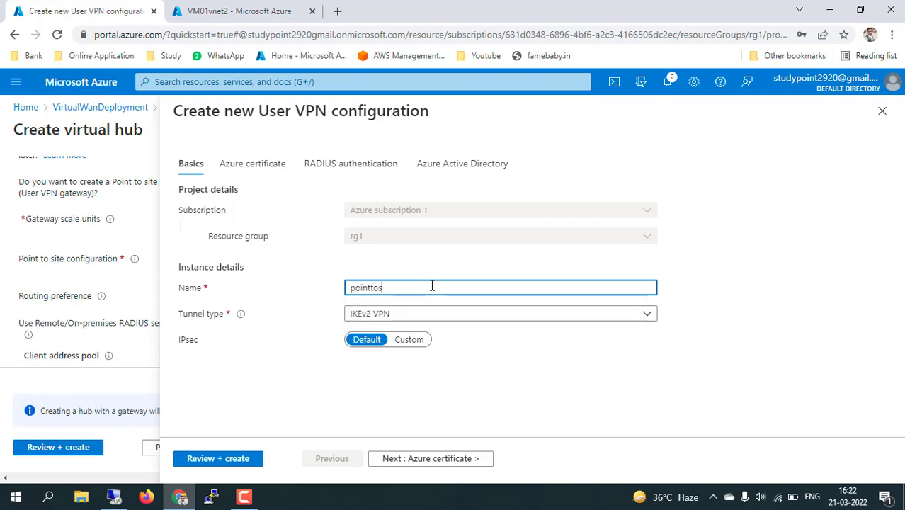
pyautogui.write('ite')
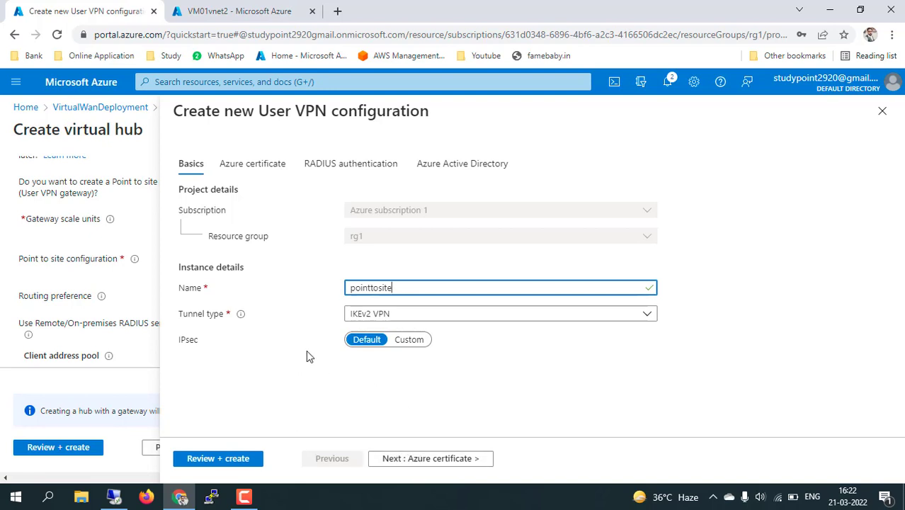
pyautogui.click(260, 167)
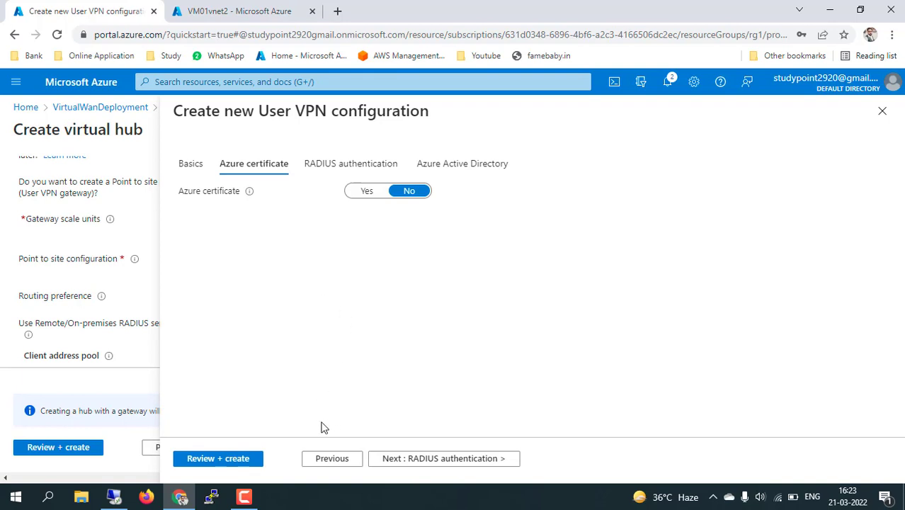
pyautogui.click(883, 112)
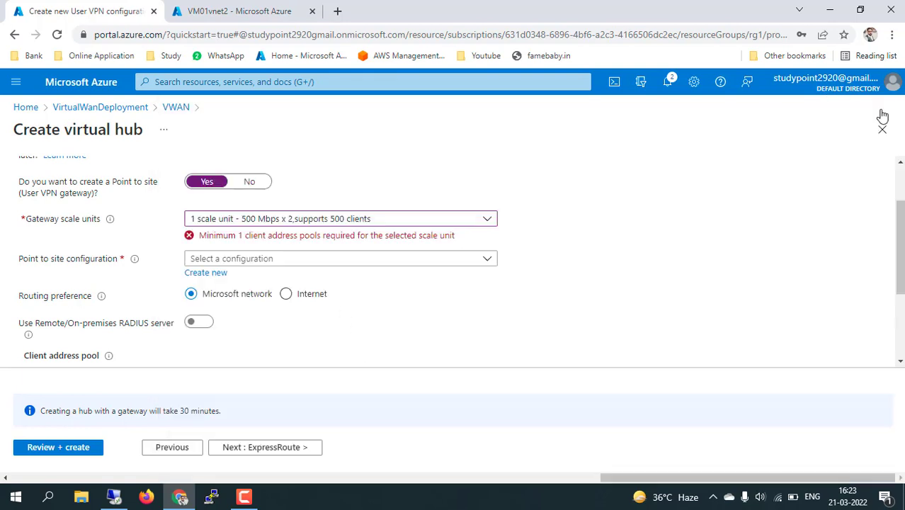
# - Check the site-to-site gateway settings, and switch the point-to-site gateway back to No
pyautogui.click(172, 447)
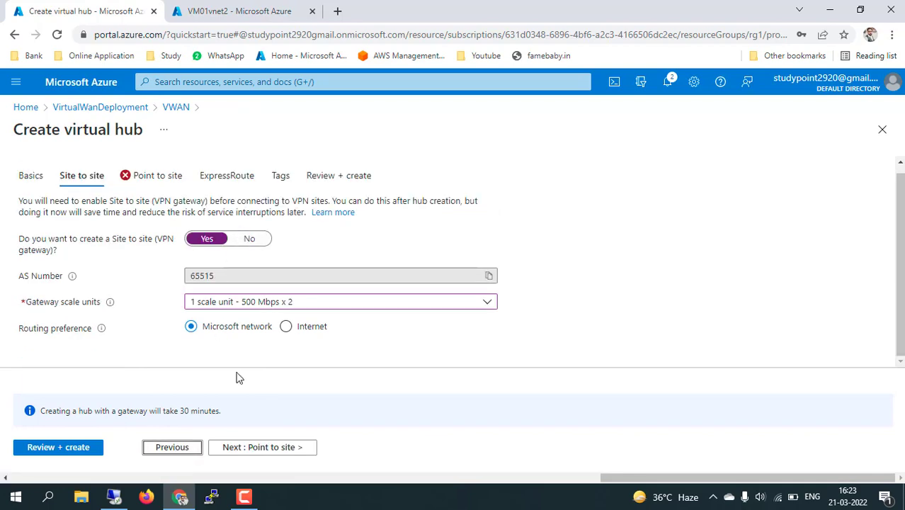
pyautogui.click(246, 447)
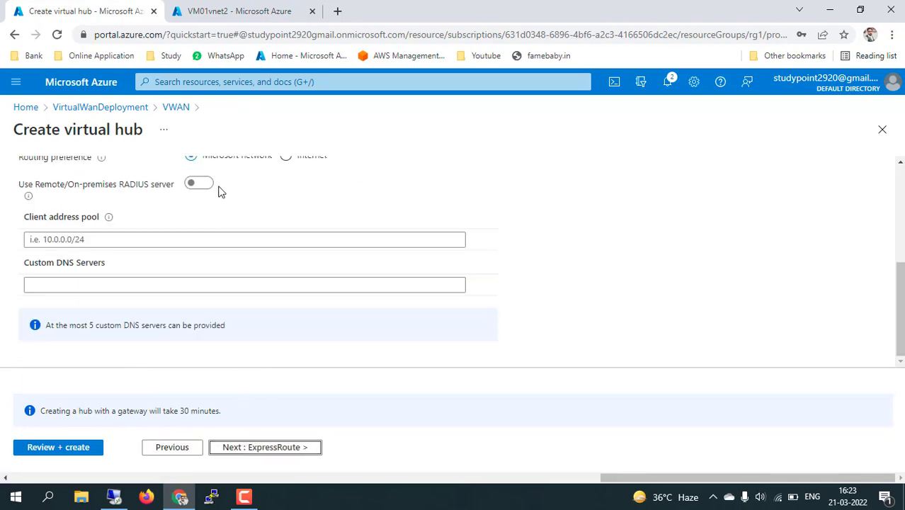
pyautogui.scroll(5, 180, 206)
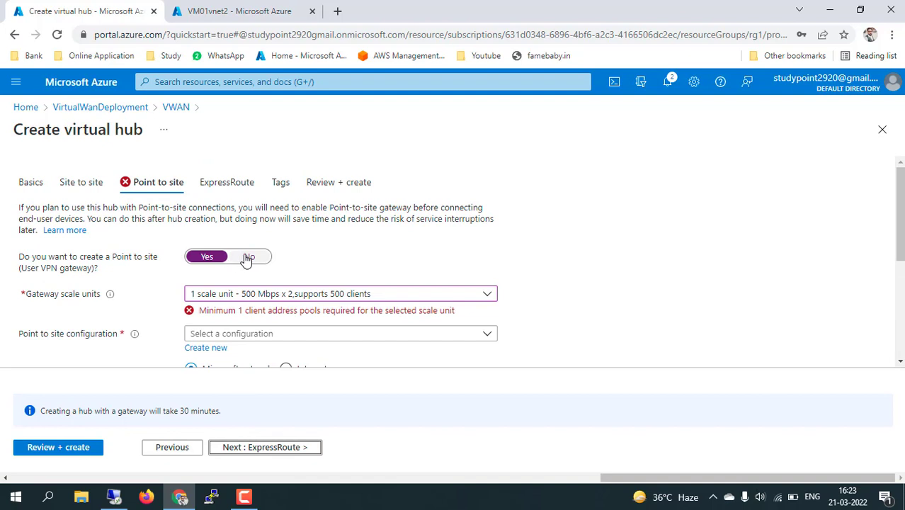
pyautogui.click(248, 257)
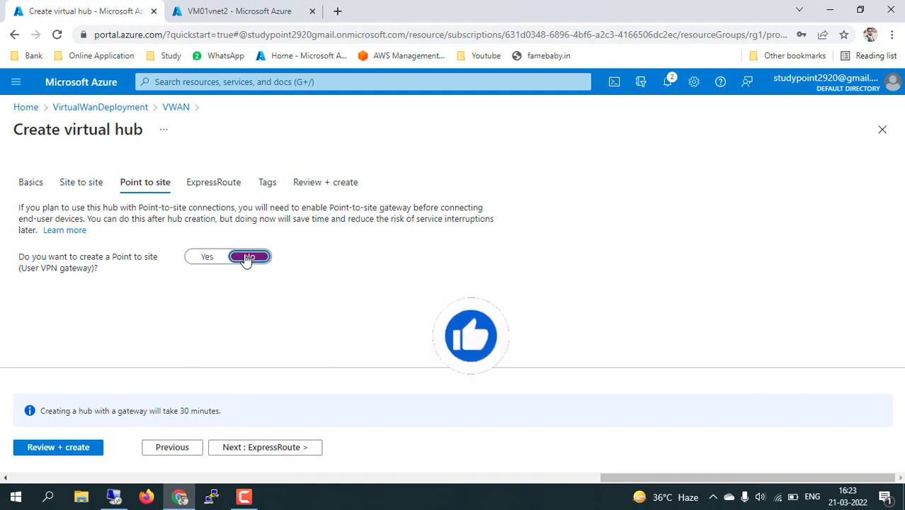
# - Keep the default ExpressRoute and tag settings, review the configuration and create the virtual hub
pyautogui.click(263, 448)
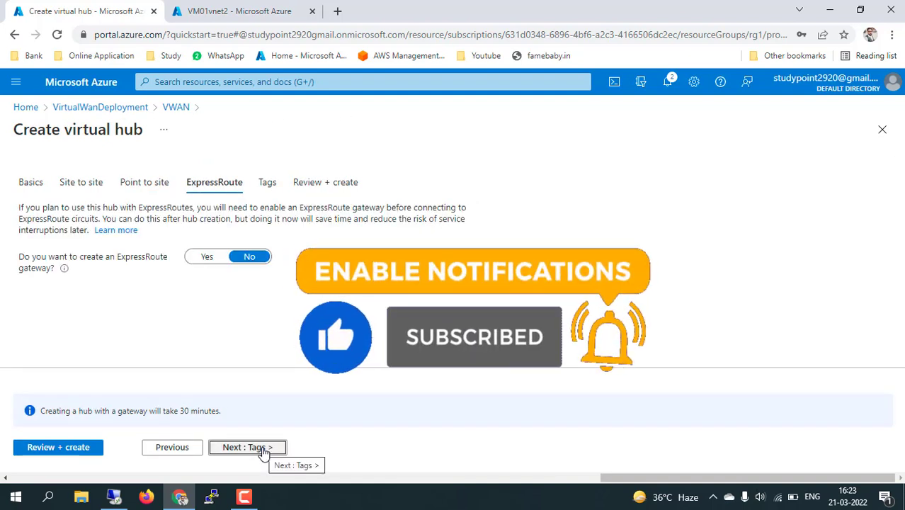
pyautogui.click(264, 450)
pyautogui.click(263, 449)
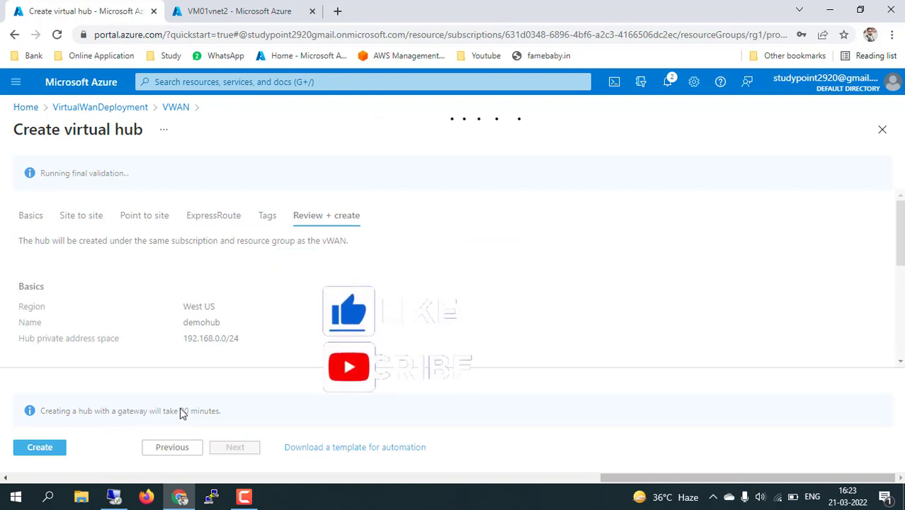
pyautogui.moveTo(181, 412); pyautogui.dragTo(225, 411)
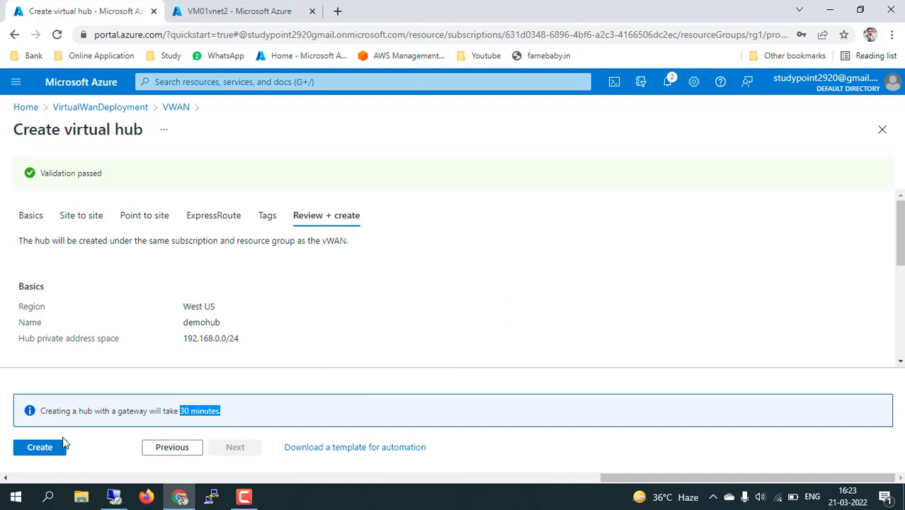
pyautogui.click(44, 448)
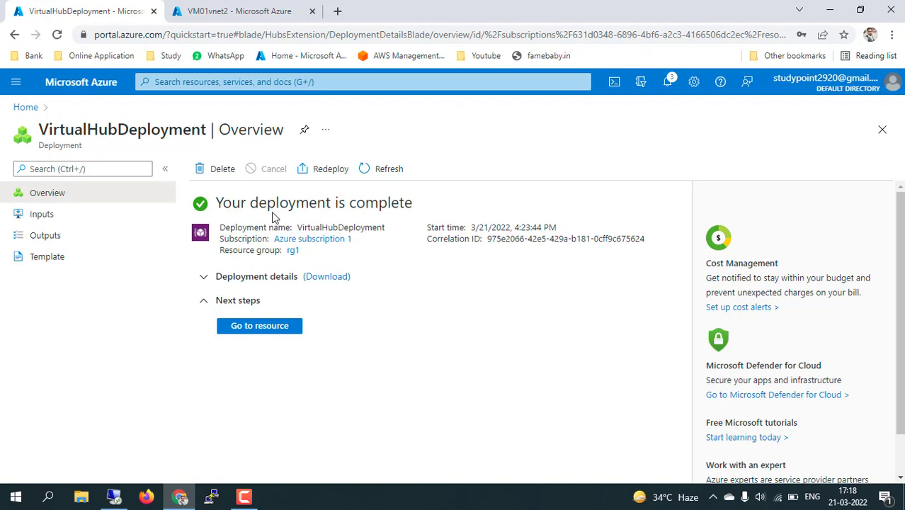
# - View the deployed demohub resource's overview and return to its deployment page
pyautogui.click(254, 332)
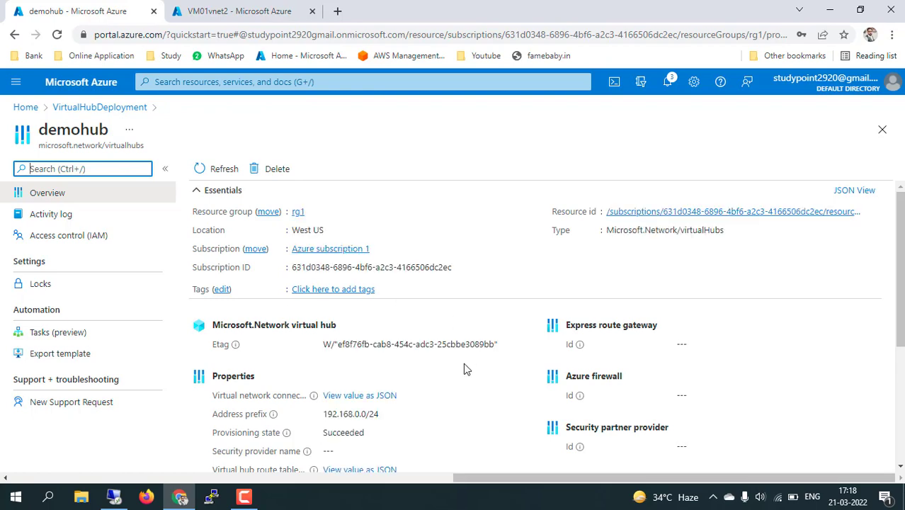
pyautogui.scroll(-3, 464, 362)
pyautogui.scroll(3, 463, 363)
pyautogui.click(106, 111)
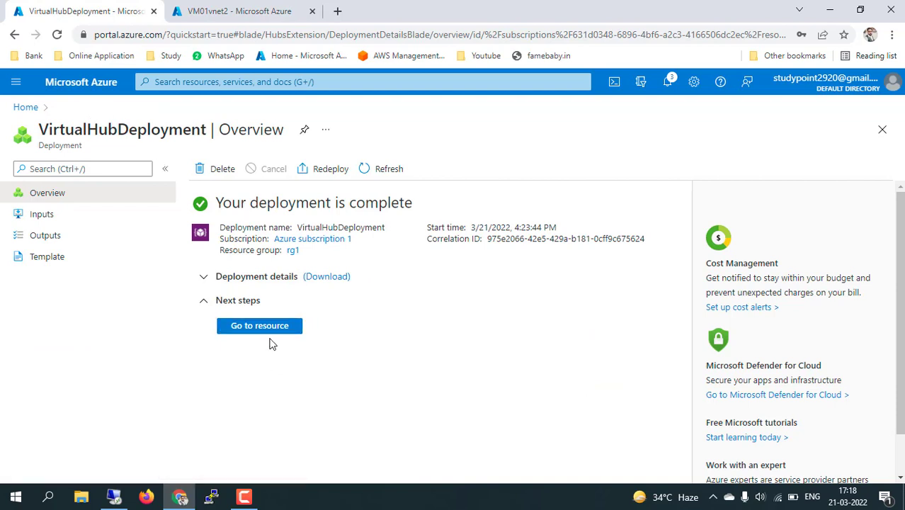
# - Open VWAN from the portal's list of virtual WANs
pyautogui.click(26, 107)
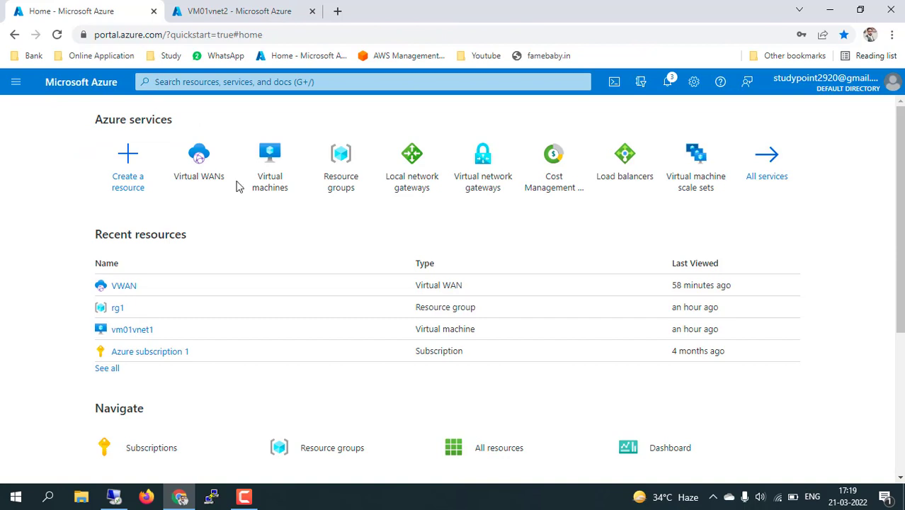
pyautogui.click(199, 163)
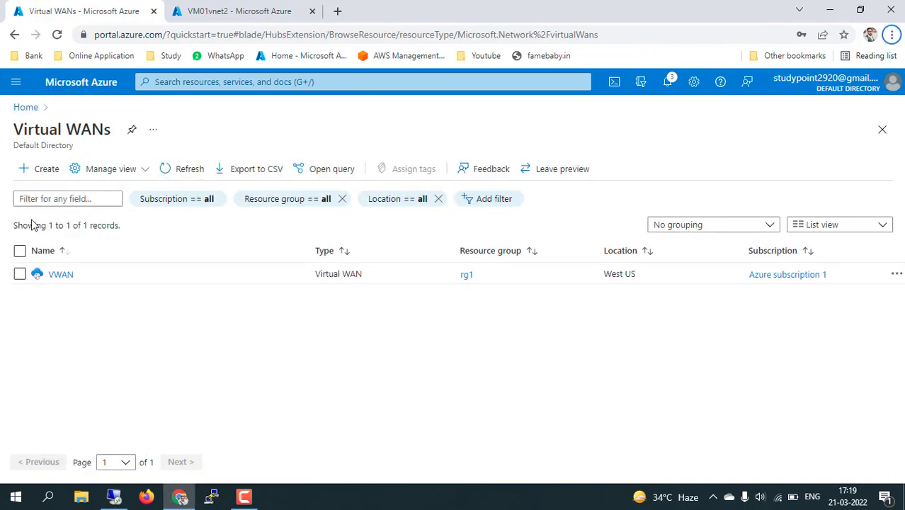
pyautogui.click(60, 275)
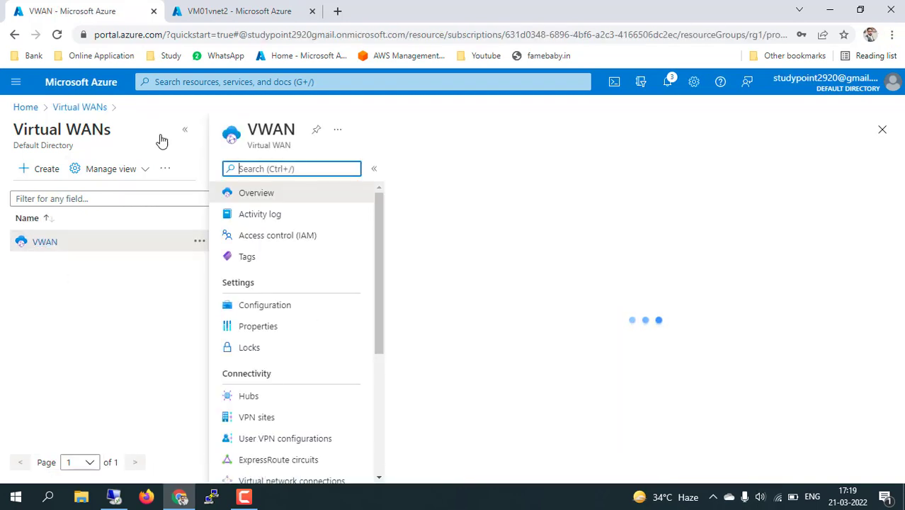
# - Collapse the list of virtual WANs and open VWAN's virtual network connections
pyautogui.click(183, 134)
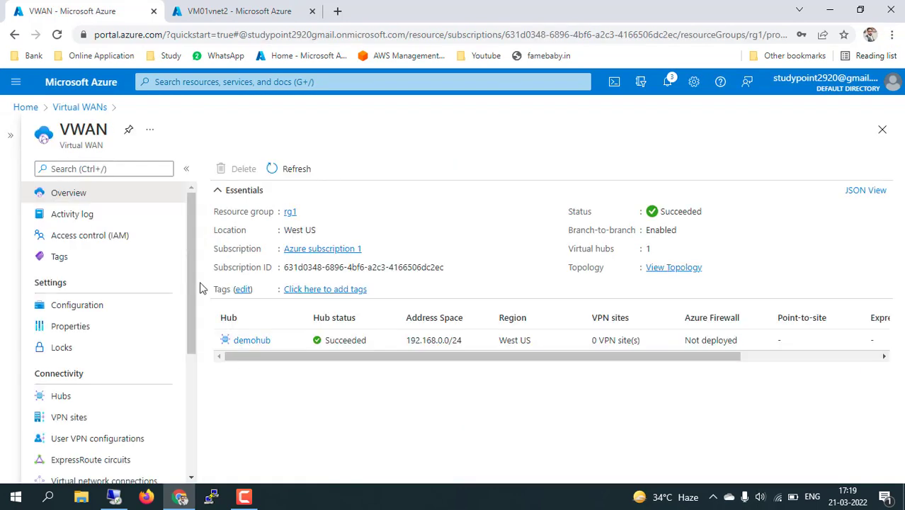
pyautogui.scroll(-1, 153, 382)
pyautogui.scroll(-2, 154, 382)
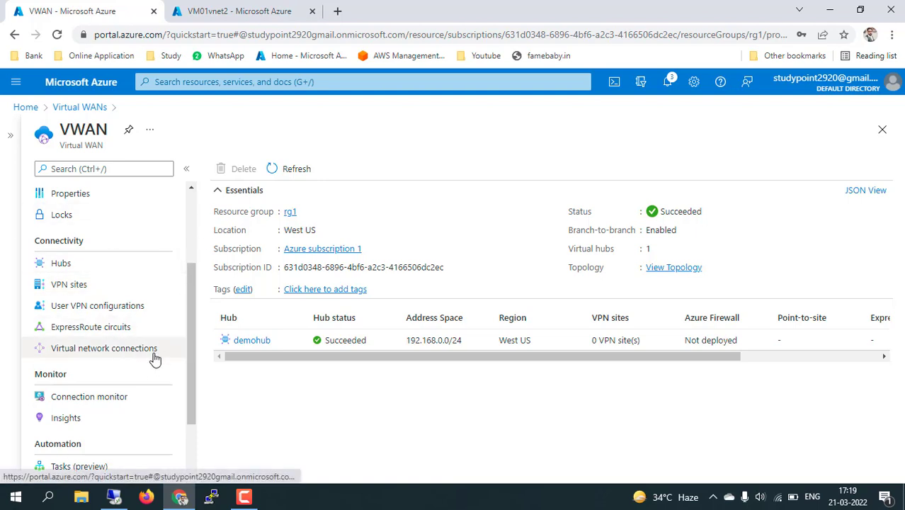
pyautogui.click(88, 353)
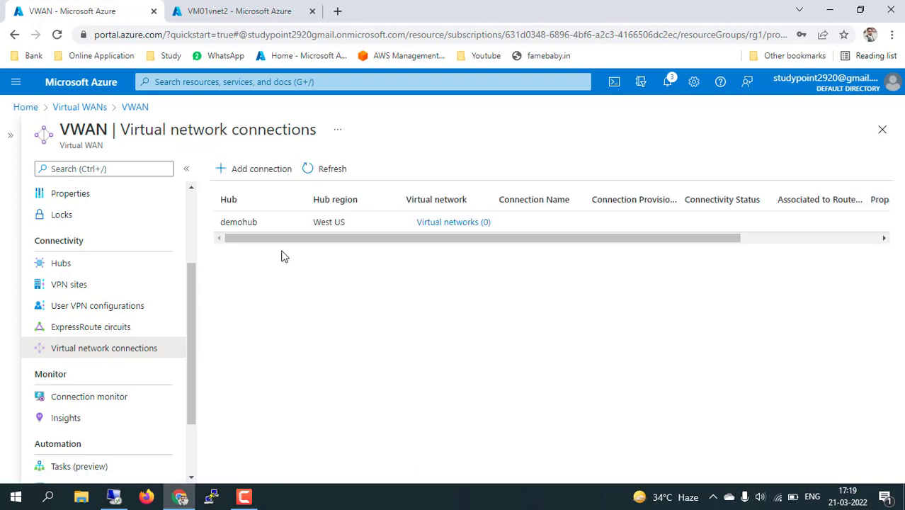
pyautogui.moveTo(288, 241); pyautogui.dragTo(253, 225)
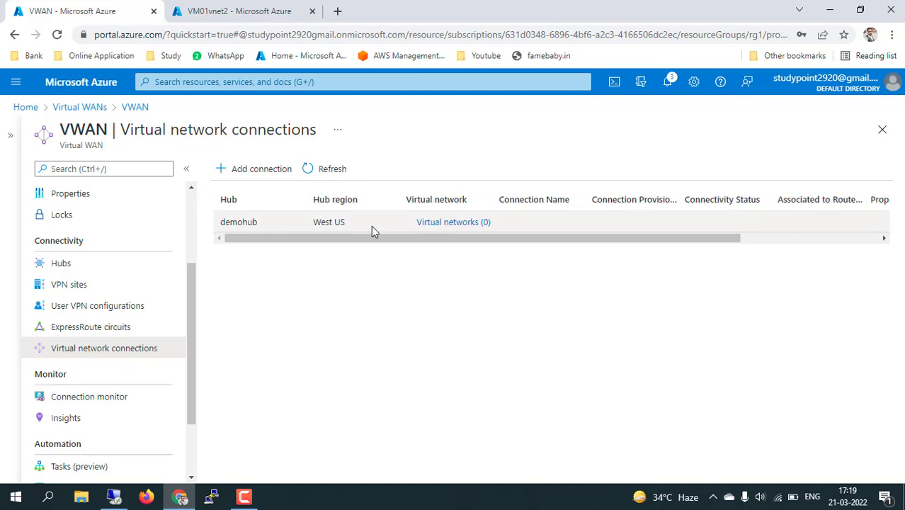
# - Start a virtual network connection named vnet with hub demohub, resource group rg1 and virtual network rg1-vnet1
pyautogui.click(279, 170)
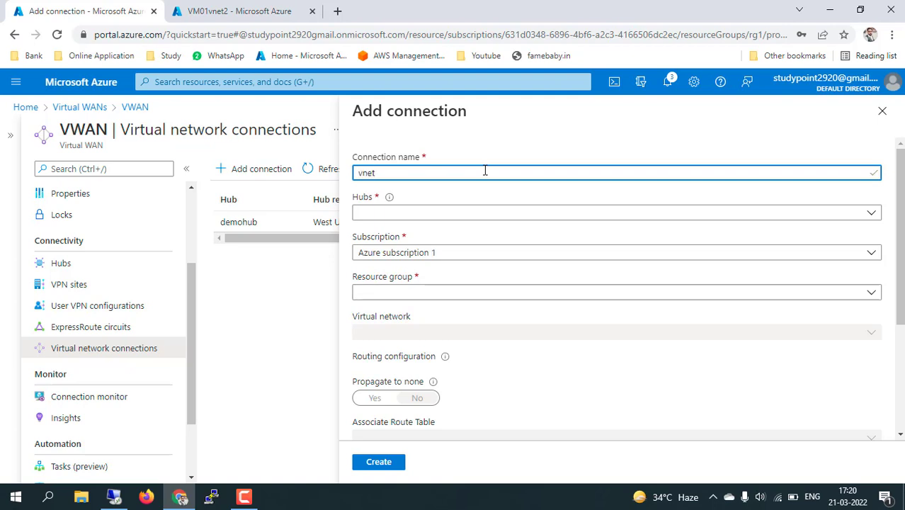
pyautogui.click(471, 213)
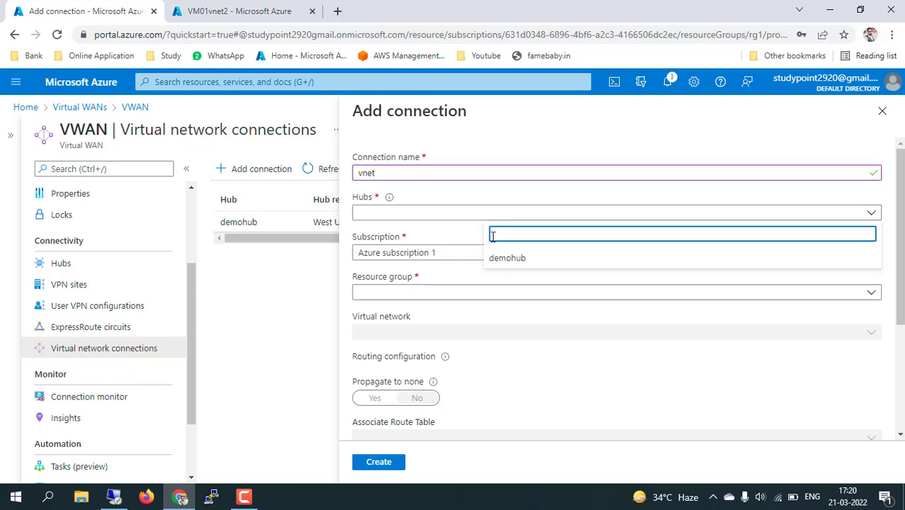
pyautogui.click(500, 260)
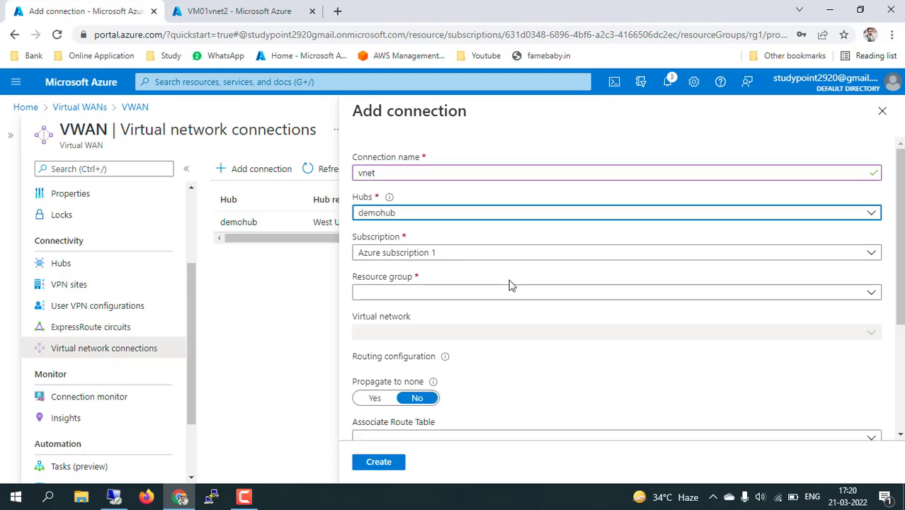
pyautogui.click(535, 293)
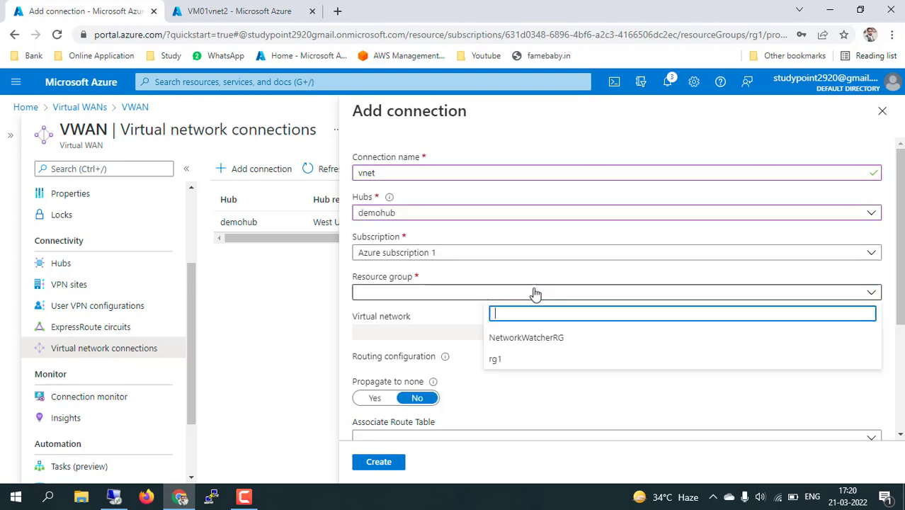
pyautogui.click(505, 359)
pyautogui.click(487, 333)
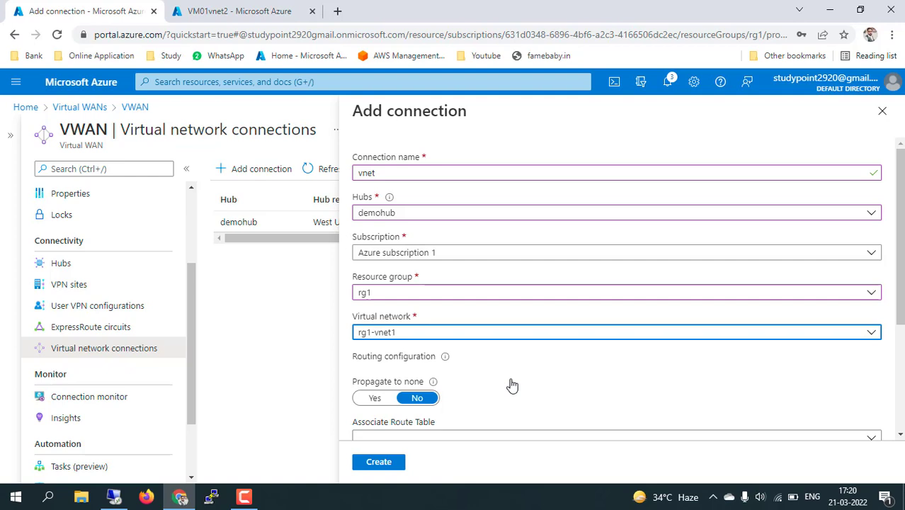
# - Associate the Default route table with the vnet connection and create it
pyautogui.scroll(-3, 513, 385)
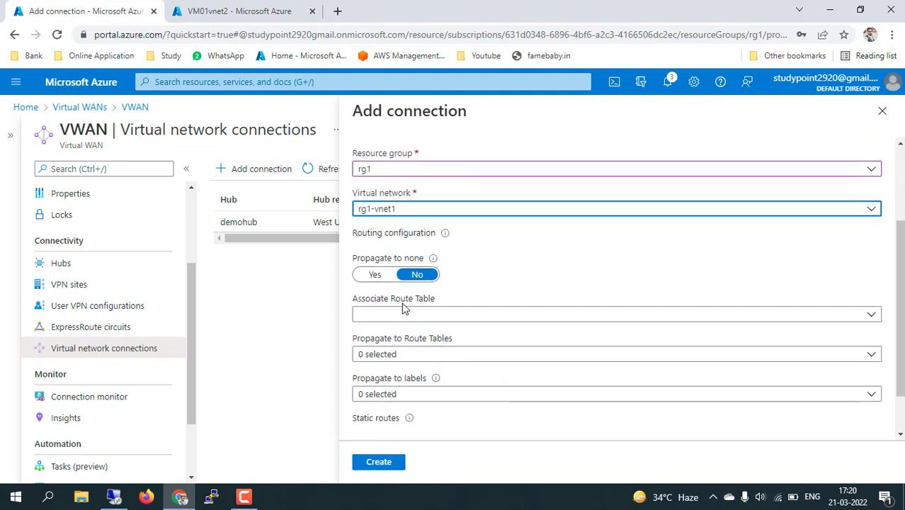
pyautogui.click(517, 317)
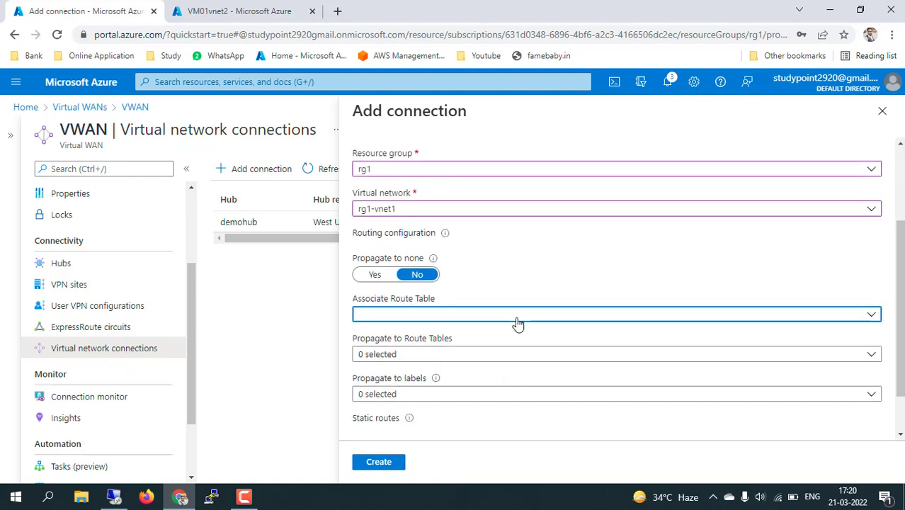
pyautogui.click(511, 361)
pyautogui.scroll(-1, 500, 275)
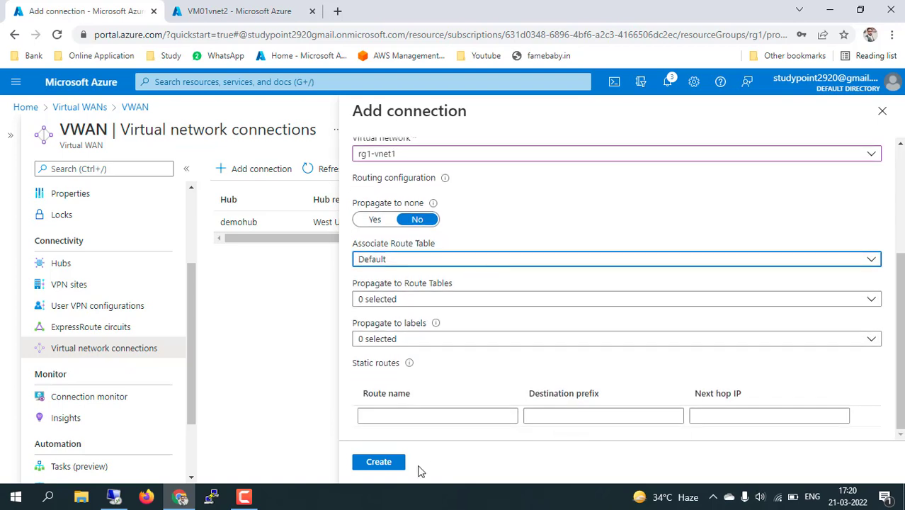
pyautogui.click(388, 462)
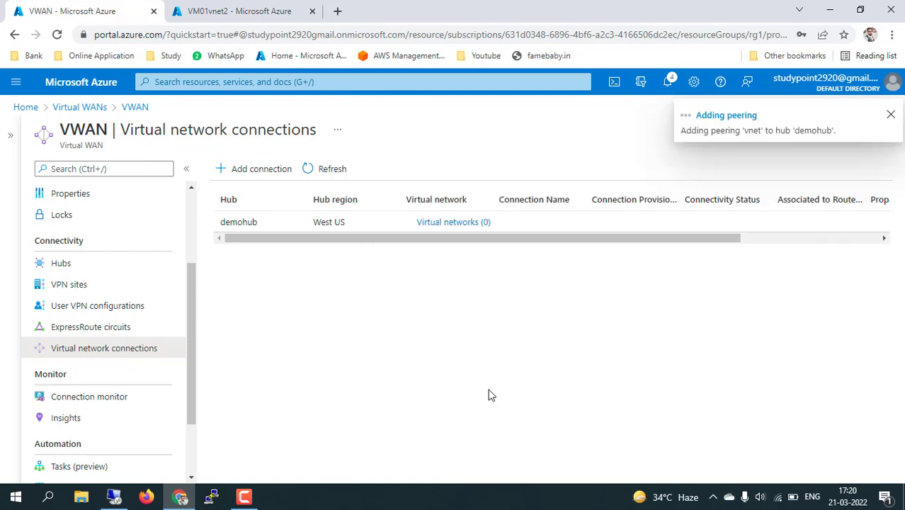
# - Start a second connection named vnet2 with hub demohub, resource group rg1 and virtual network vmnet2
pyautogui.click(253, 170)
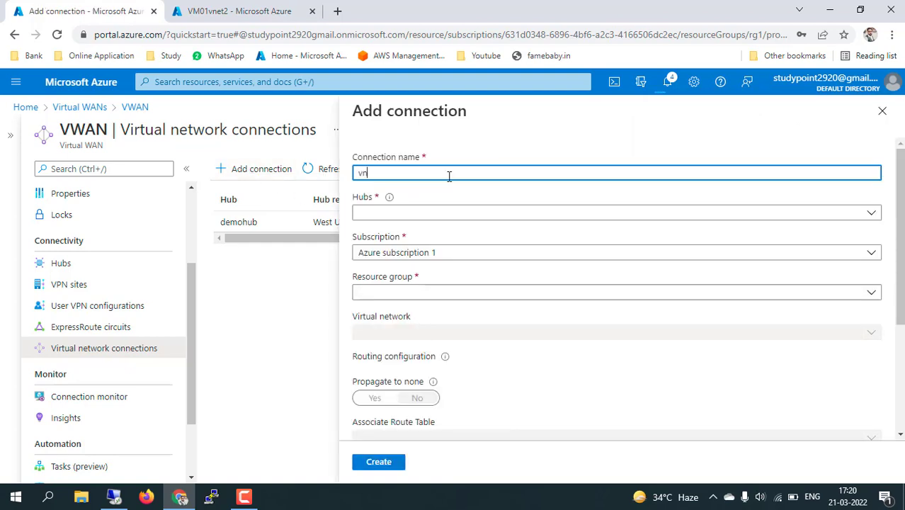
pyautogui.click(447, 212)
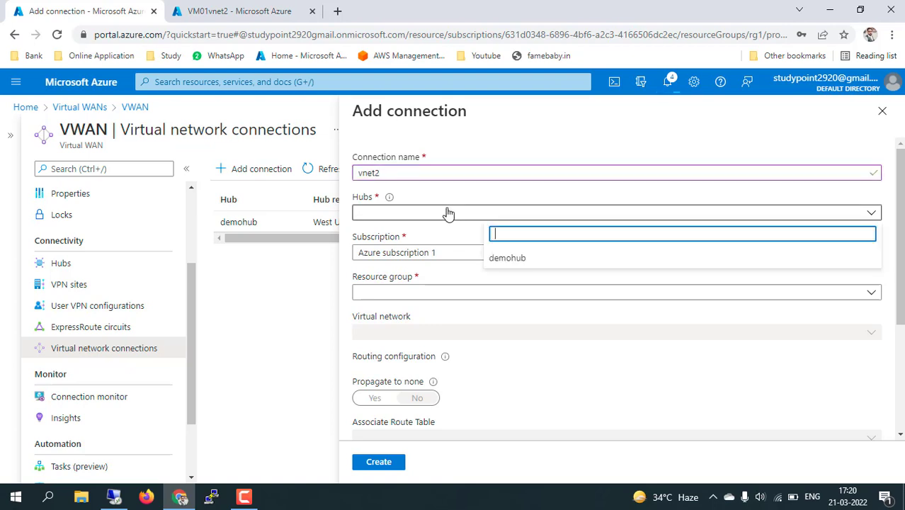
pyautogui.click(502, 259)
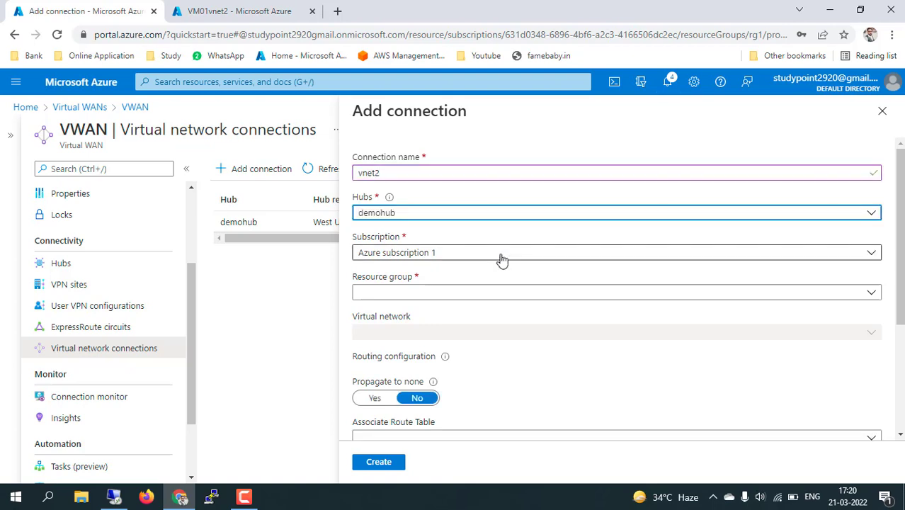
pyautogui.click(480, 294)
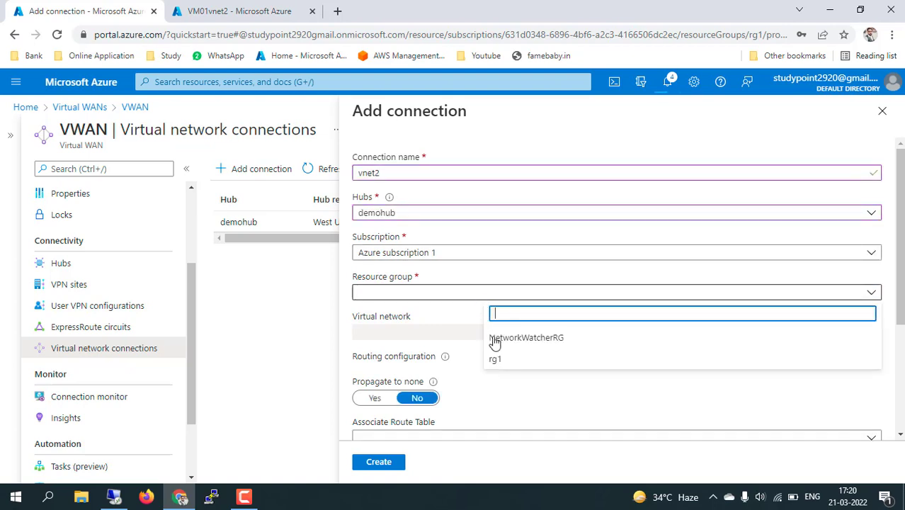
pyautogui.click(500, 357)
pyautogui.click(503, 333)
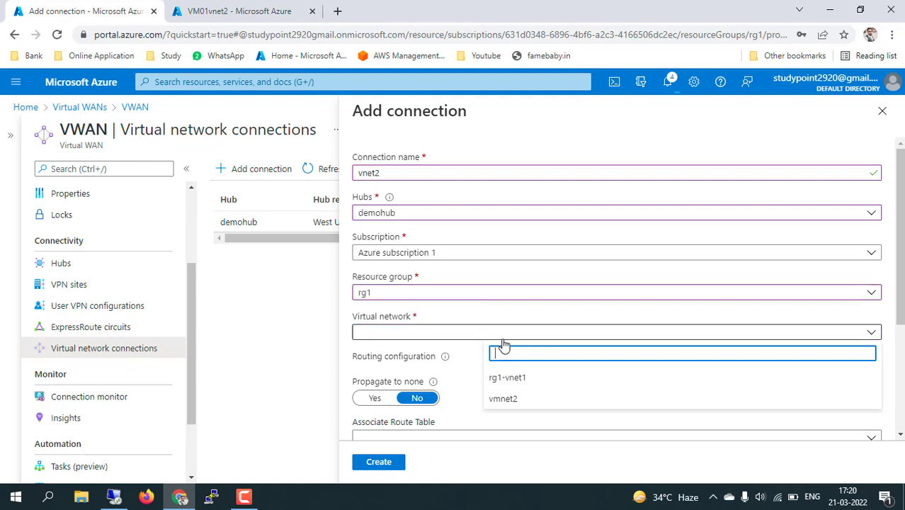
pyautogui.click(503, 399)
# - Associate the Default route table with the vnet2 connection and create it
pyautogui.scroll(-2, 528, 383)
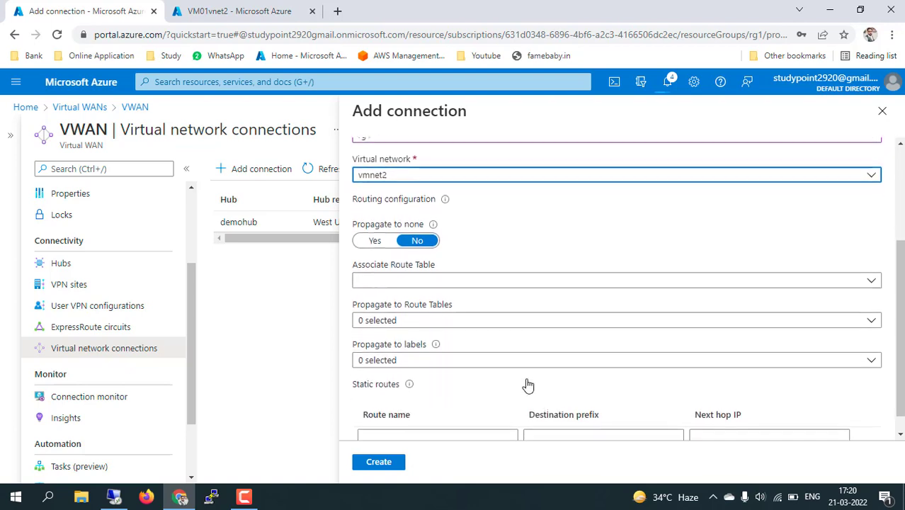
pyautogui.scroll(-1, 530, 355)
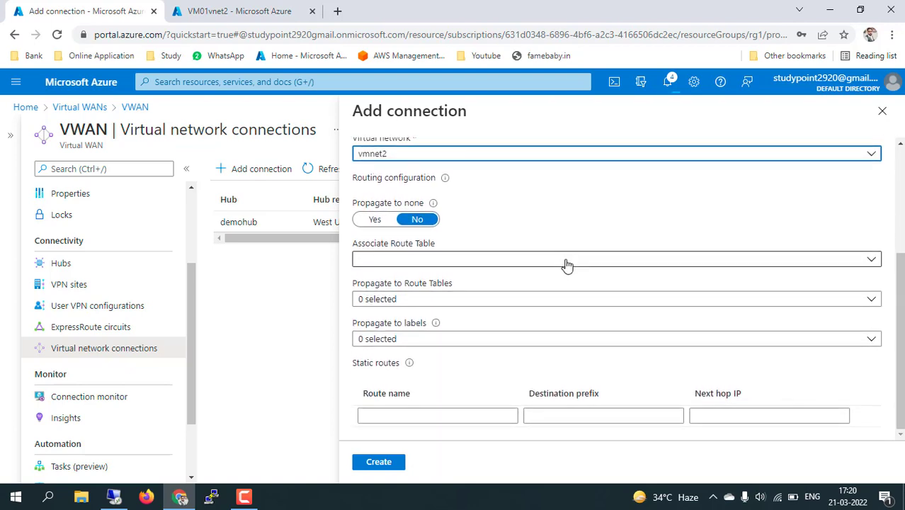
pyautogui.click(567, 263)
pyautogui.click(523, 304)
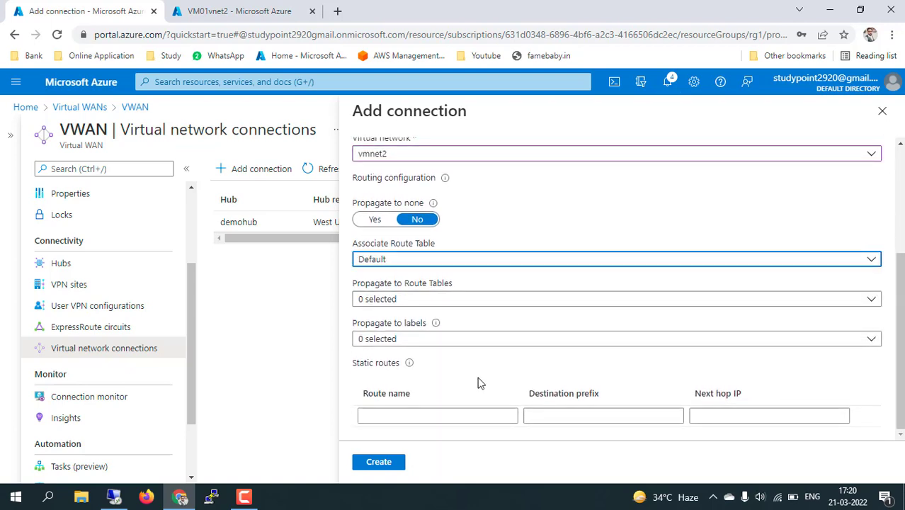
pyautogui.click(391, 464)
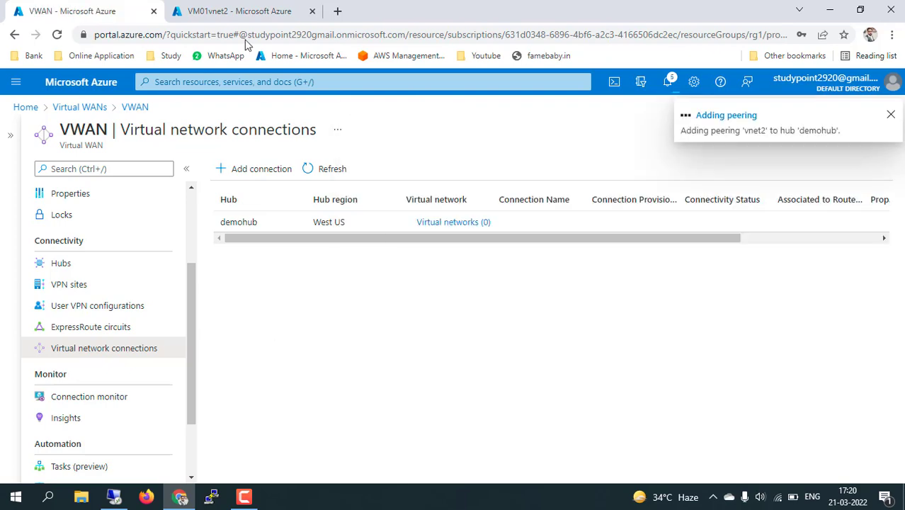
# - Open the vmnet2 virtual network from VM01vnet2 and check the status of its peering with demohub
pyautogui.click(239, 14)
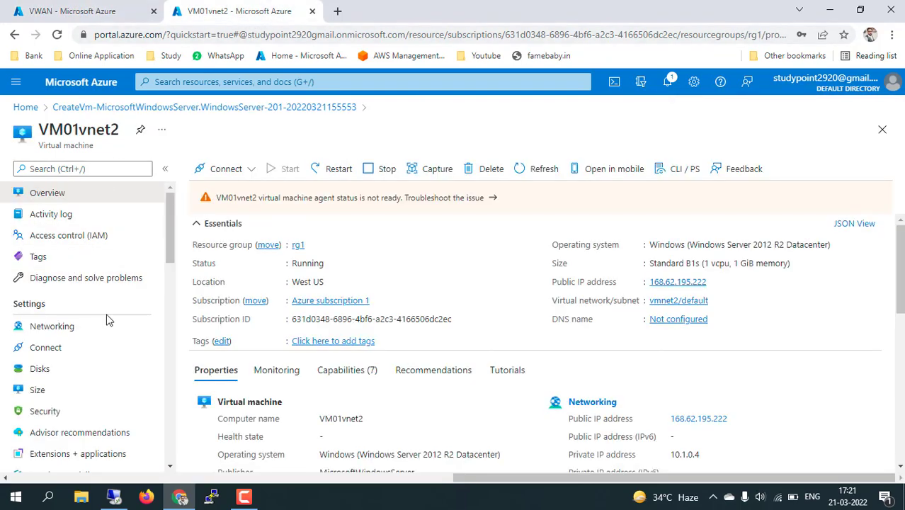
pyautogui.click(663, 301)
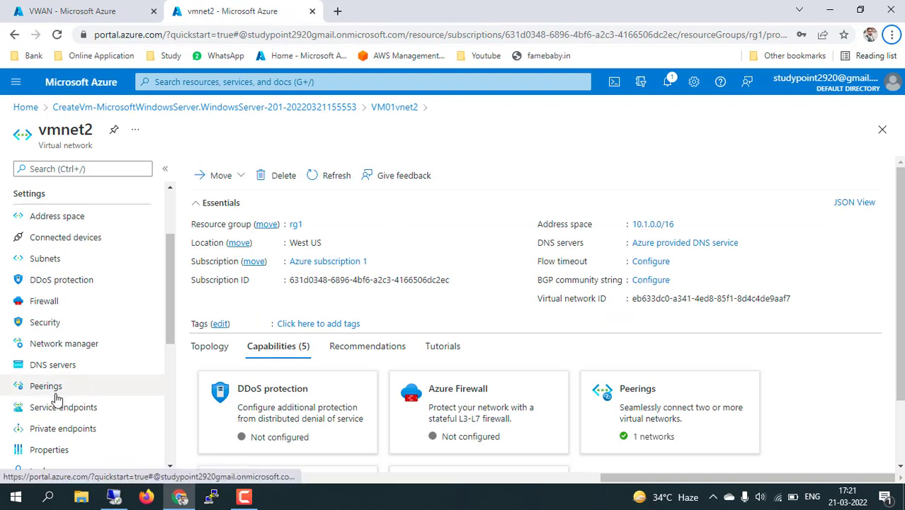
pyautogui.click(51, 391)
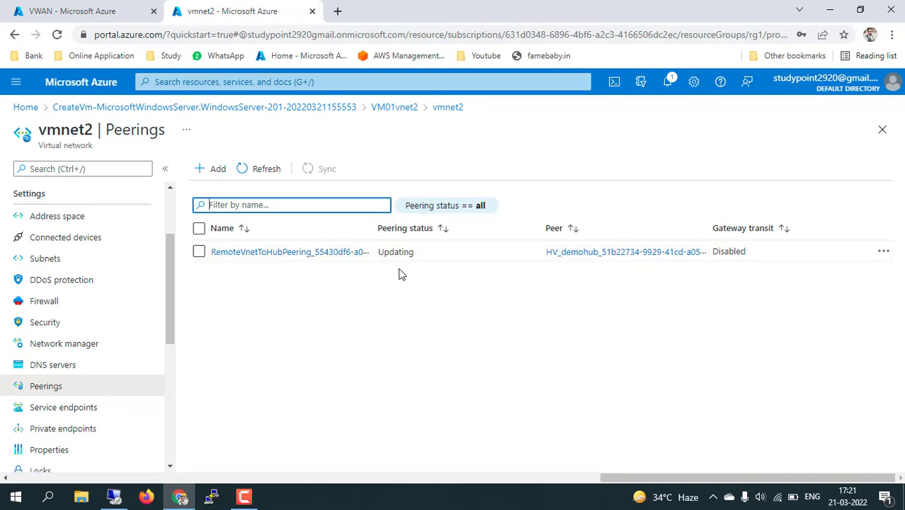
pyautogui.click(106, 8)
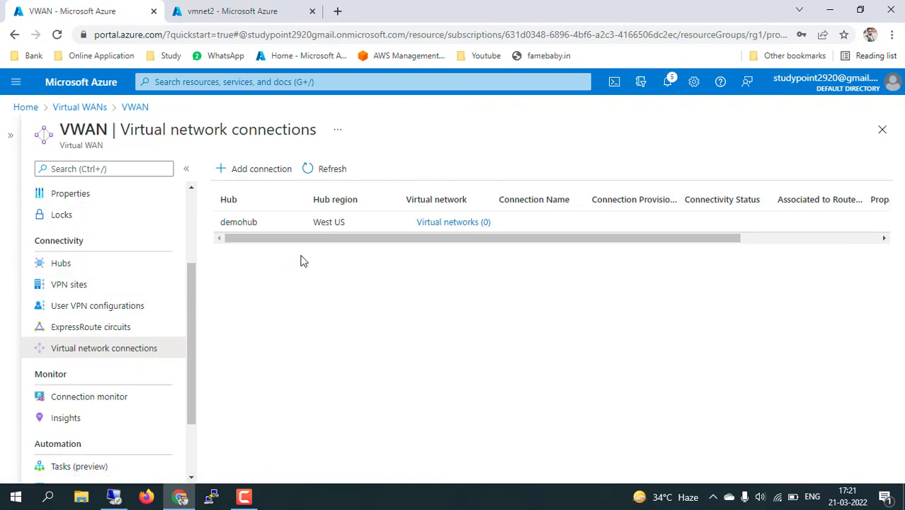
pyautogui.click(245, 8)
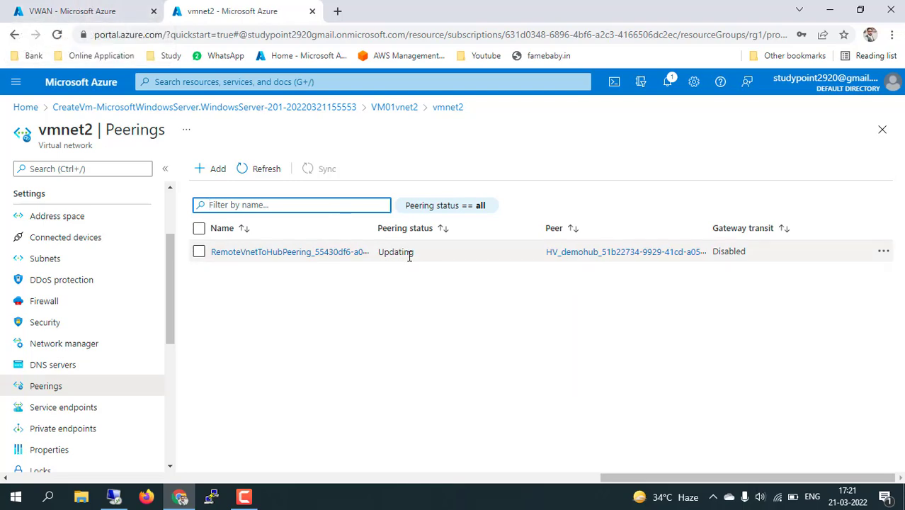
# - Refresh VWAN's virtual network connections and expand demohub's networks to check their provisioning and connectivity status
pyautogui.click(78, 9)
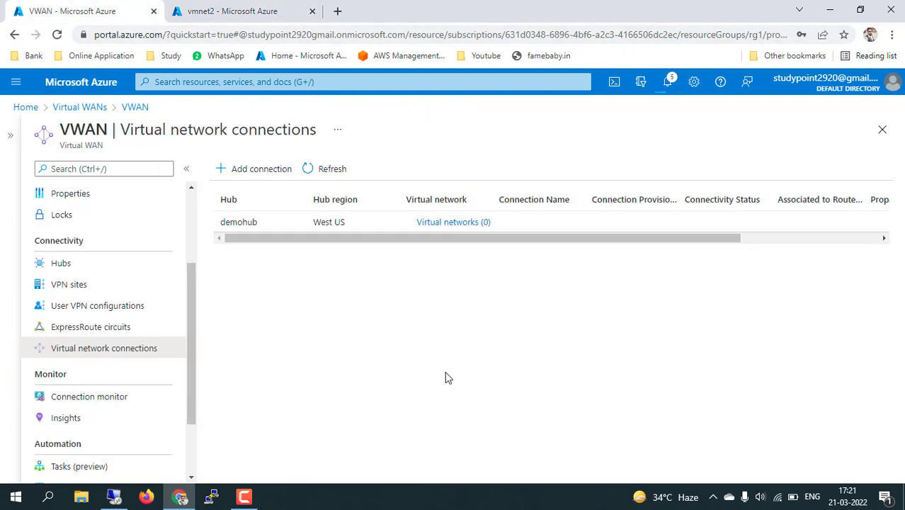
pyautogui.click(324, 170)
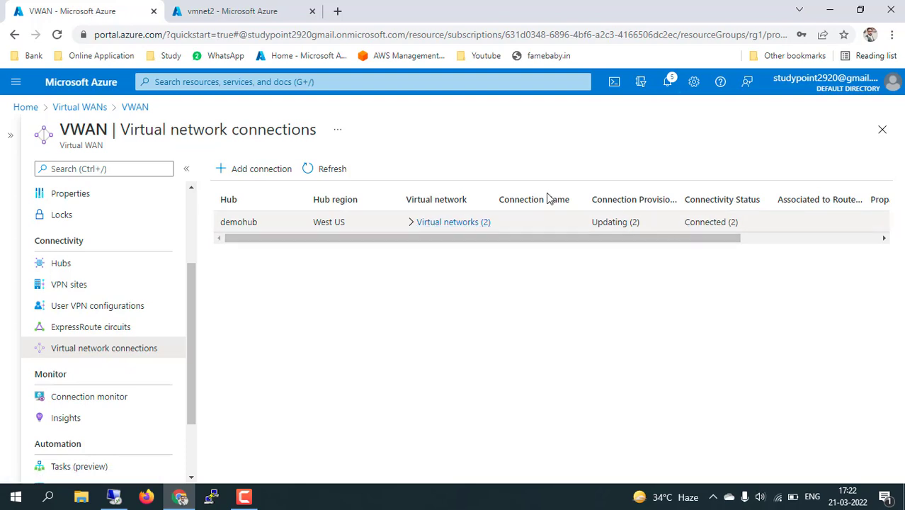
pyautogui.click(412, 222)
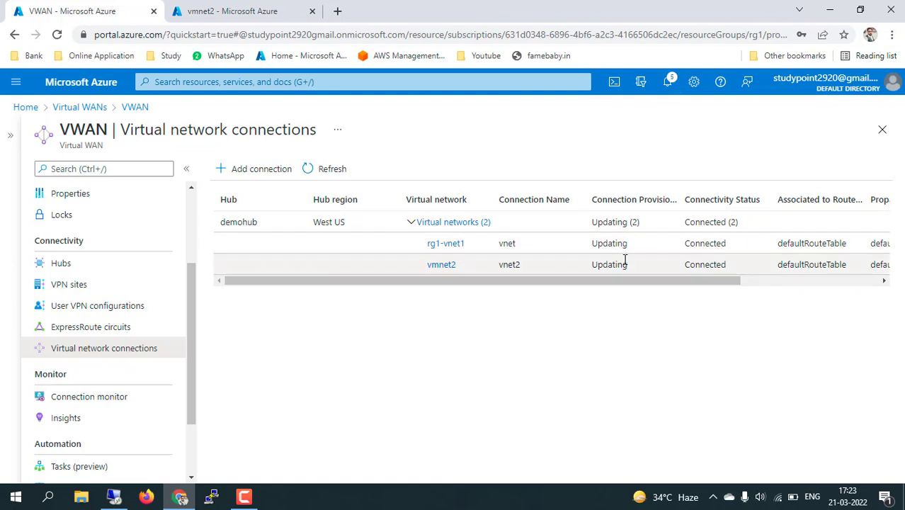
pyautogui.moveTo(700, 244); pyautogui.dragTo(678, 263)
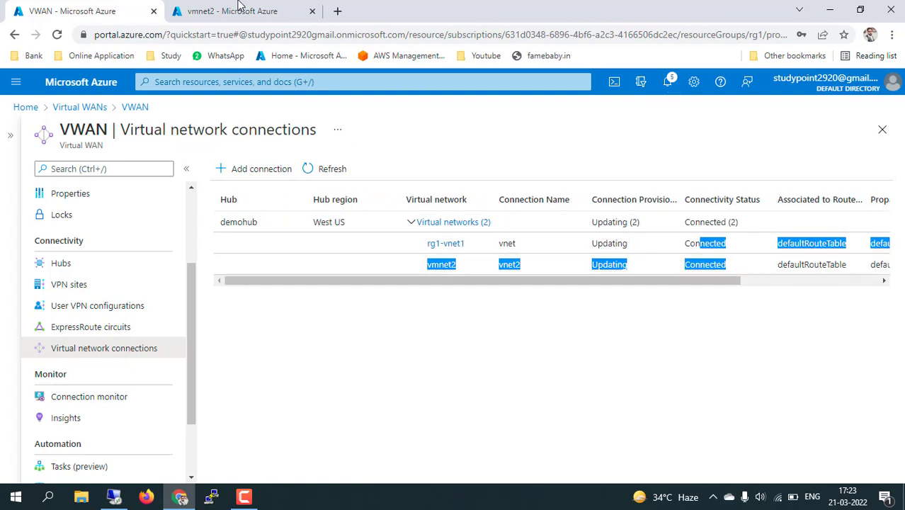
# - Return to vmnet2's peerings and refresh the list to check the peering status again
pyautogui.click(240, 7)
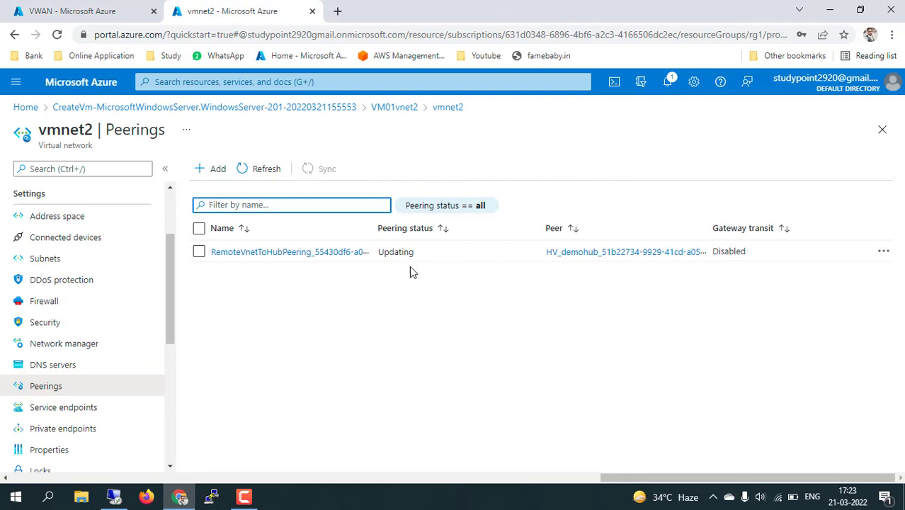
pyautogui.click(267, 170)
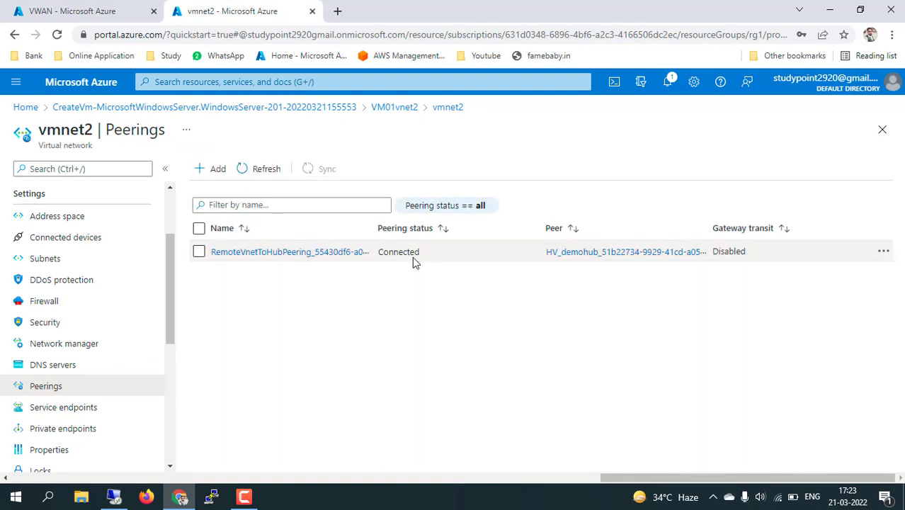
# - Switch to the vm01vnet1 Remote Desktop session and close the completed Add Roles and Features Wizard
pyautogui.click(120, 494)
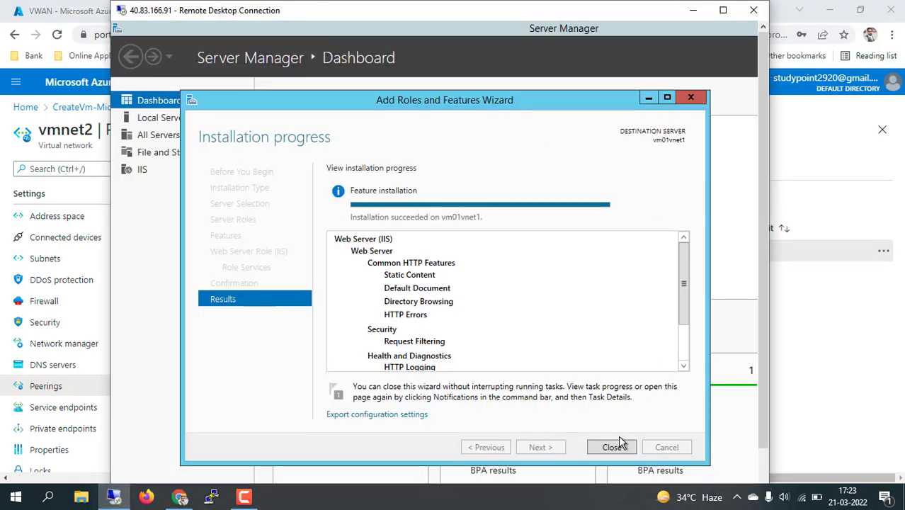
pyautogui.click(612, 448)
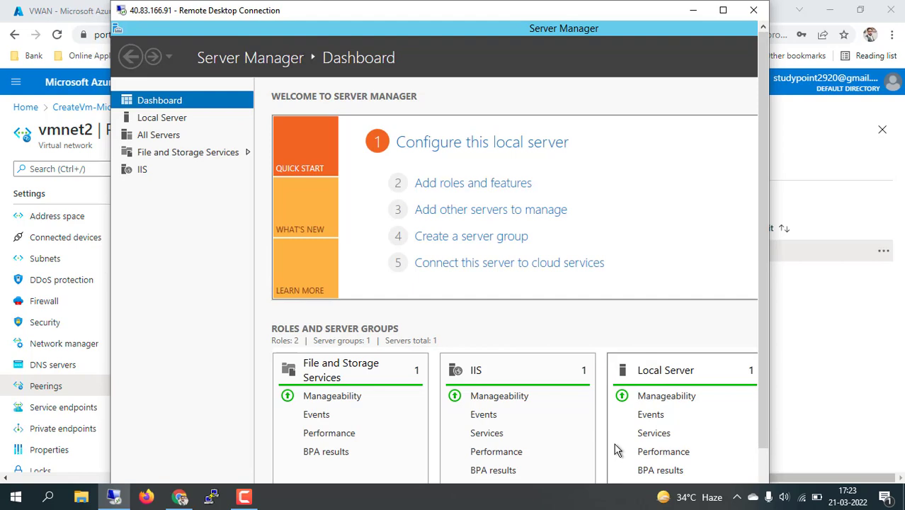
# - Return to the Azure portal's virtual machines list and open vm01vnet1 and VM01vnet2 in separate browser tabs
pyautogui.click(724, 10)
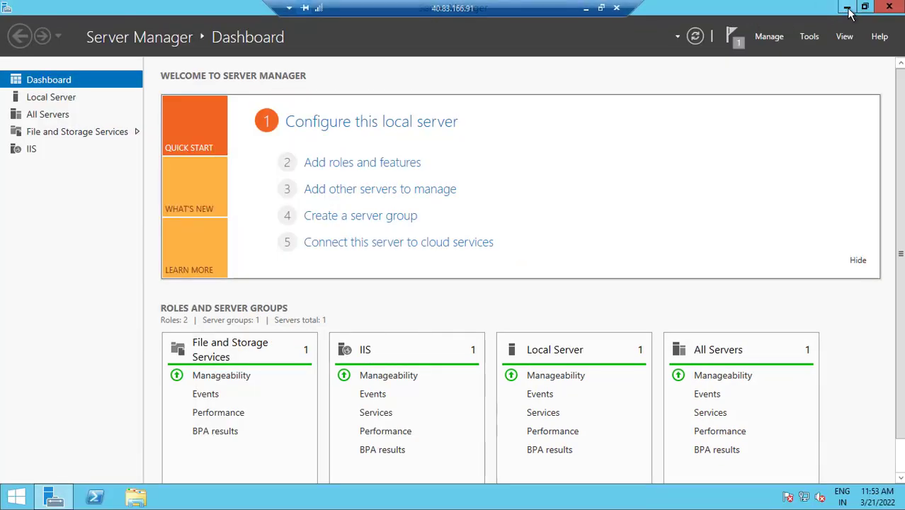
pyautogui.click(583, 9)
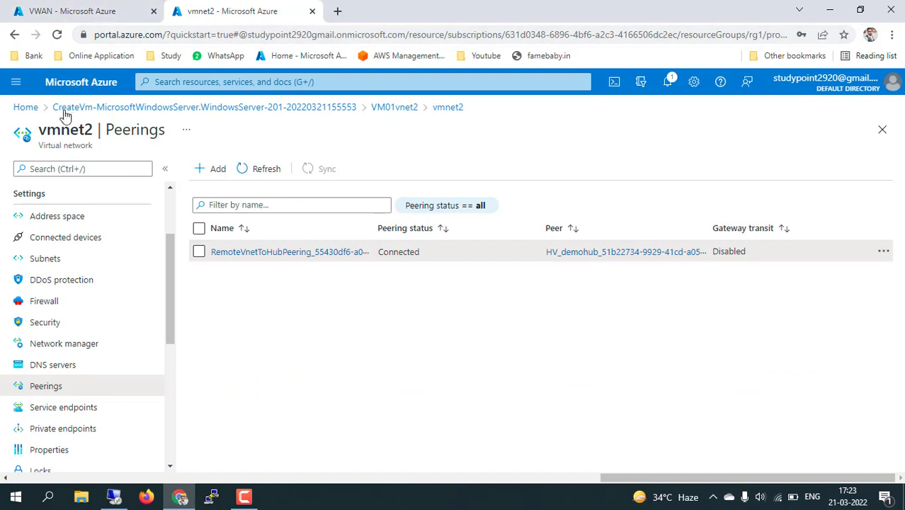
pyautogui.click(25, 108)
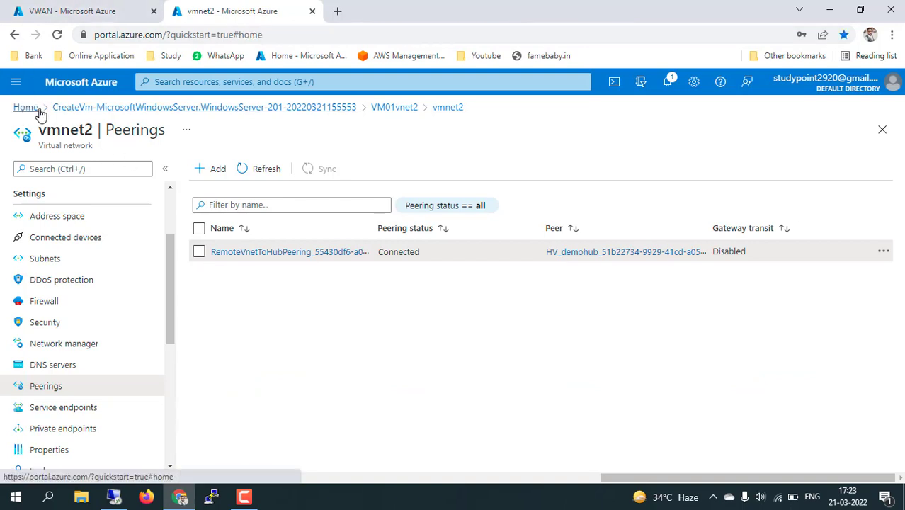
pyautogui.click(206, 173)
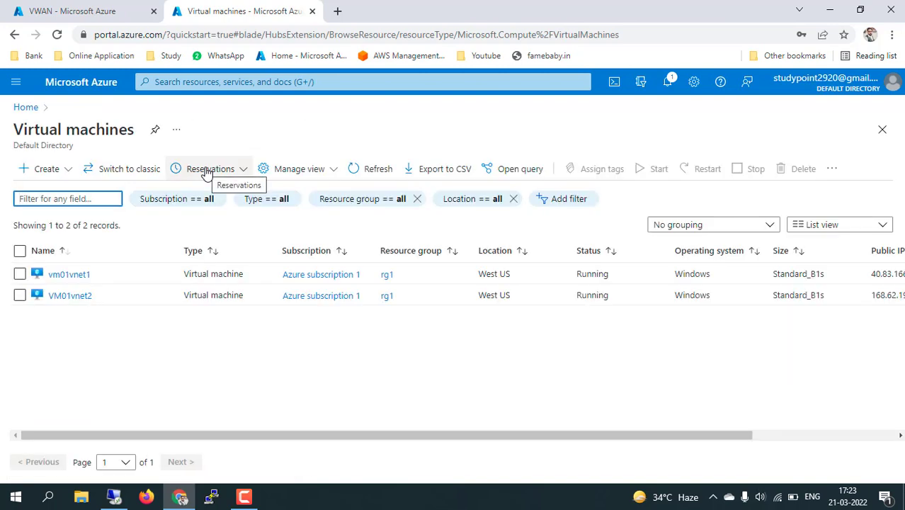
pyautogui.keyDown('ctrl'); pyautogui.click(77, 278); pyautogui.keyUp('ctrl')
pyautogui.keyDown('ctrl'); pyautogui.click(78, 297); pyautogui.keyUp('ctrl')
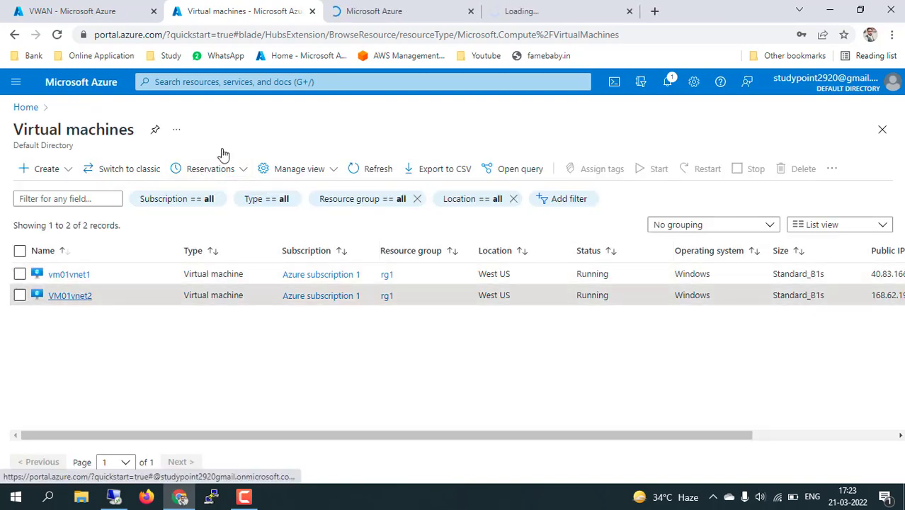
# - Compare the public and private IP addresses of vm01vnet1 and VM01vnet2, and highlight VM01vnet2's private IP address
pyautogui.click(414, 8)
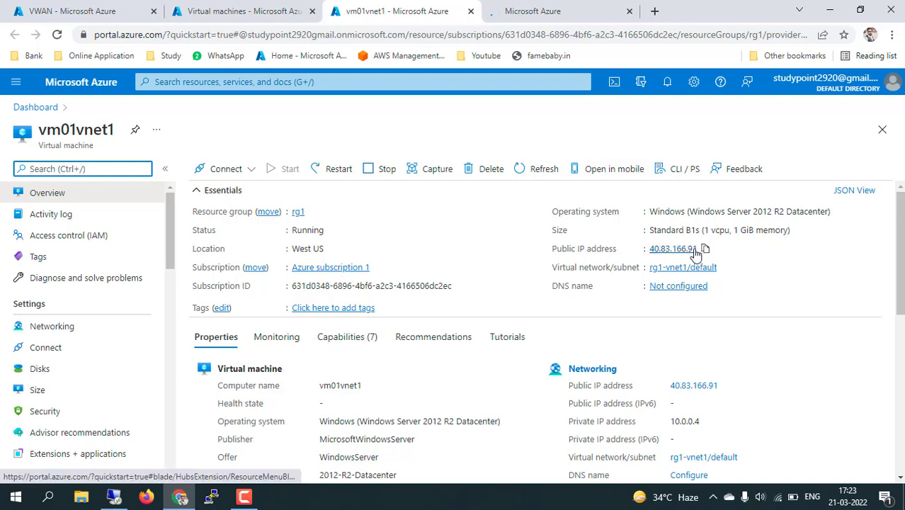
pyautogui.click(574, 9)
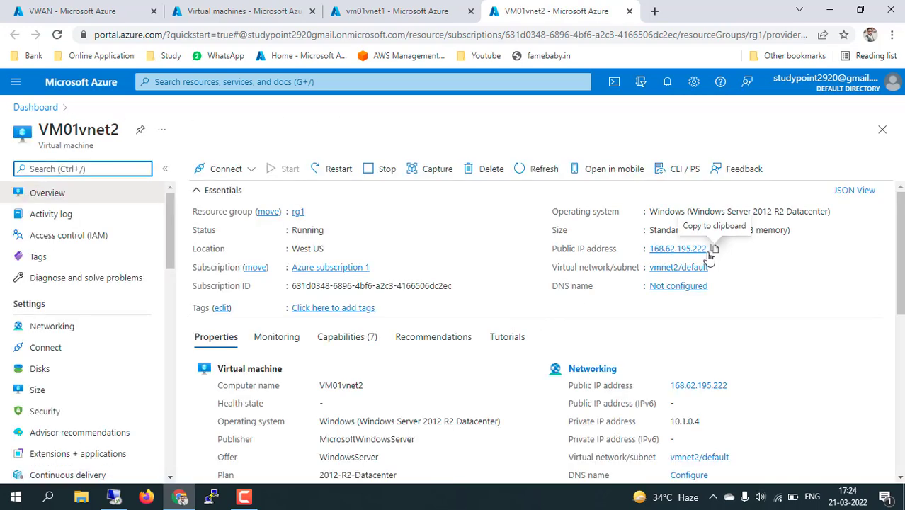
pyautogui.click(404, 8)
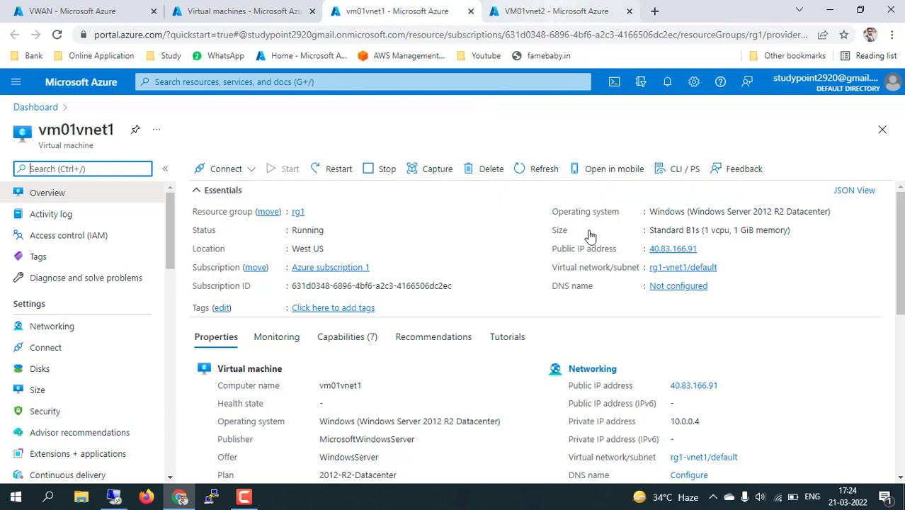
pyautogui.scroll(-1, 562, 320)
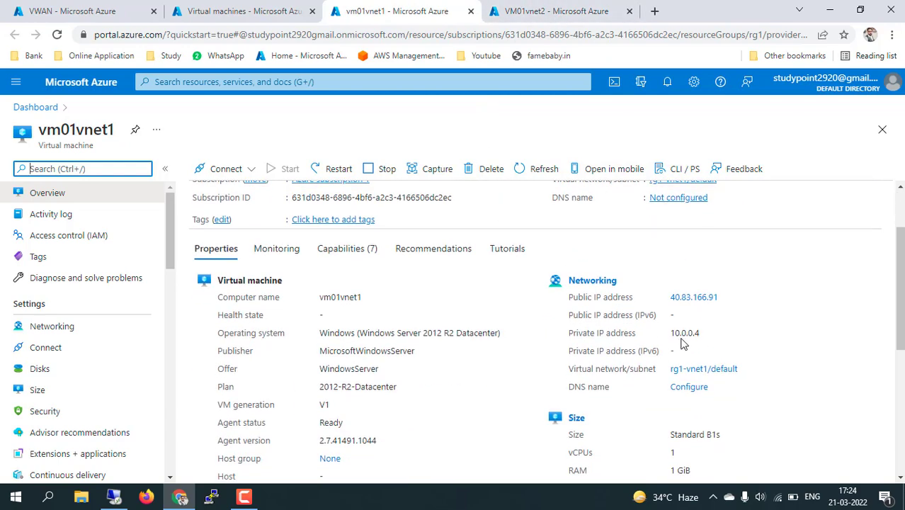
pyautogui.click(606, 9)
pyautogui.scroll(-1, 525, 387)
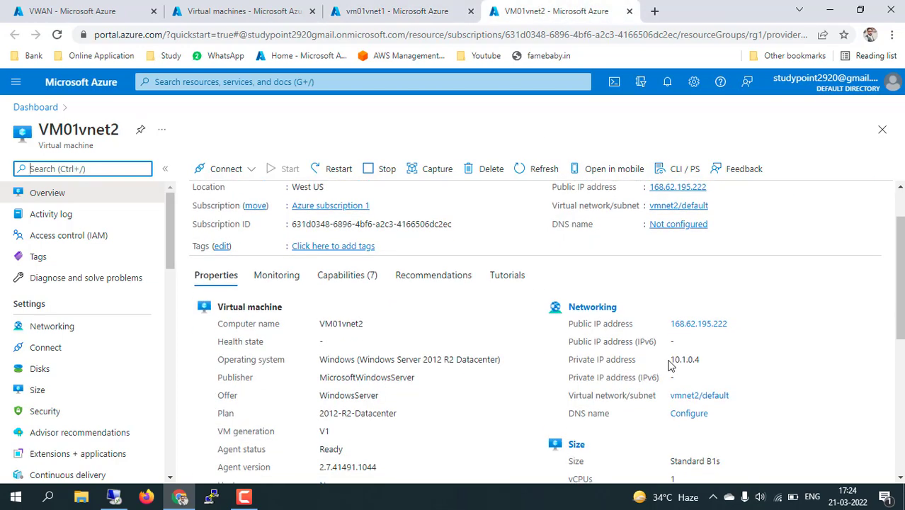
pyautogui.moveTo(670, 360); pyautogui.dragTo(701, 360)
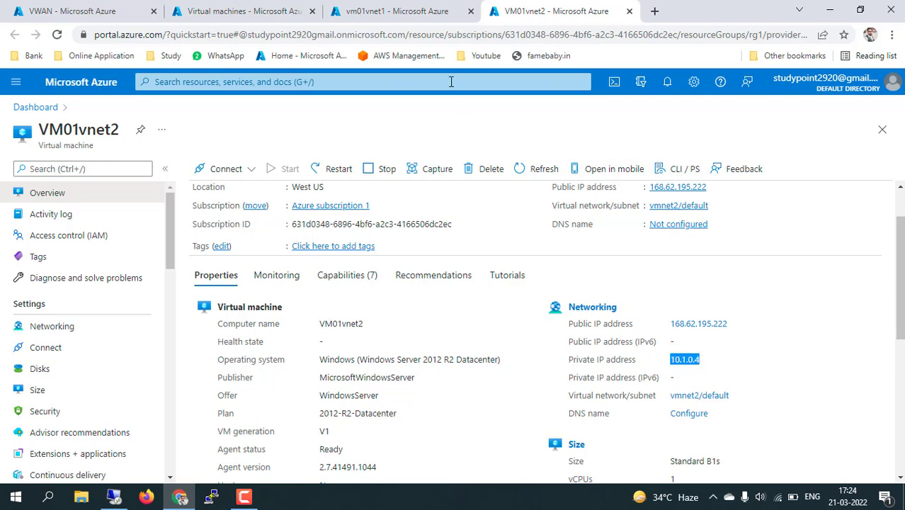
# - Switch to the vm01vnet1 Remote Desktop session, minimize Server Manager, and launch Internet Explorer with its initial setup postponed
pyautogui.click(115, 498)
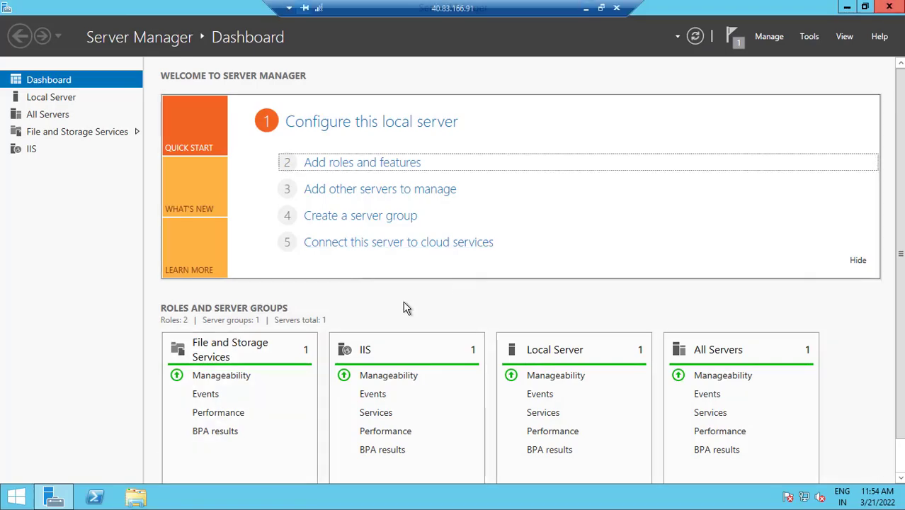
pyautogui.click(62, 498)
pyautogui.click(18, 495)
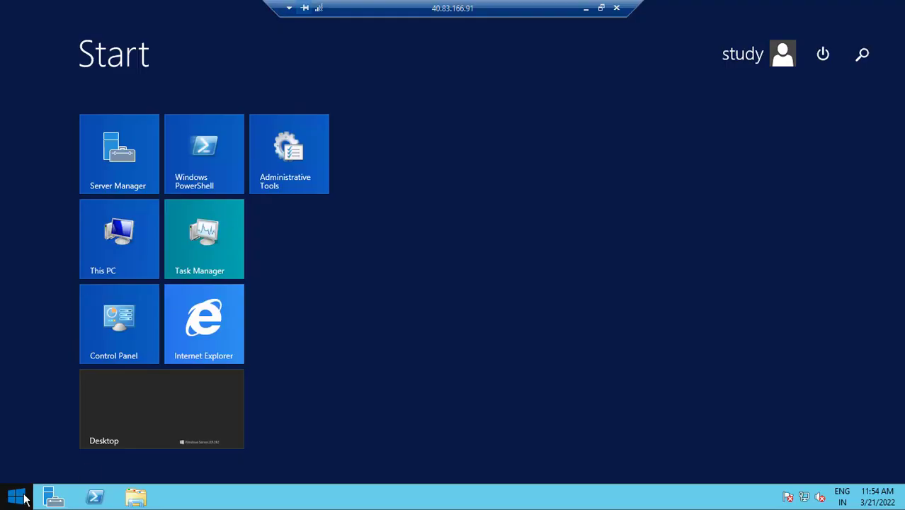
pyautogui.click(209, 319)
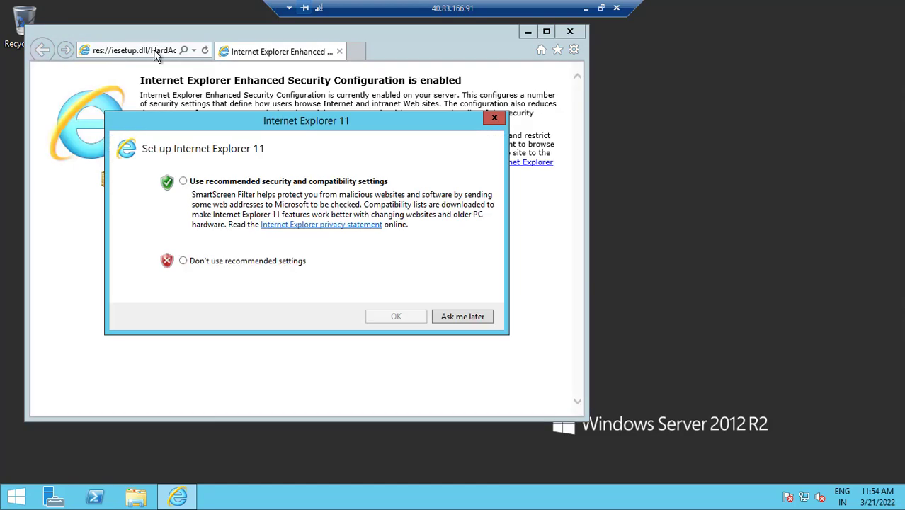
pyautogui.click(454, 313)
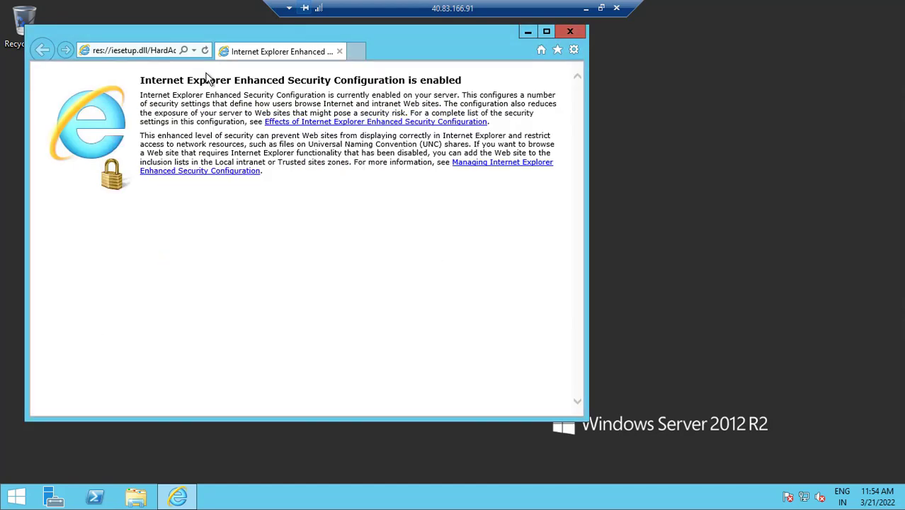
# - Try to open VM01vnet2's private address 10.1.0.4 in Internet Explorer and dismiss the security and blocked-content prompts
pyautogui.click(128, 49)
pyautogui.write('10.1.0.4')
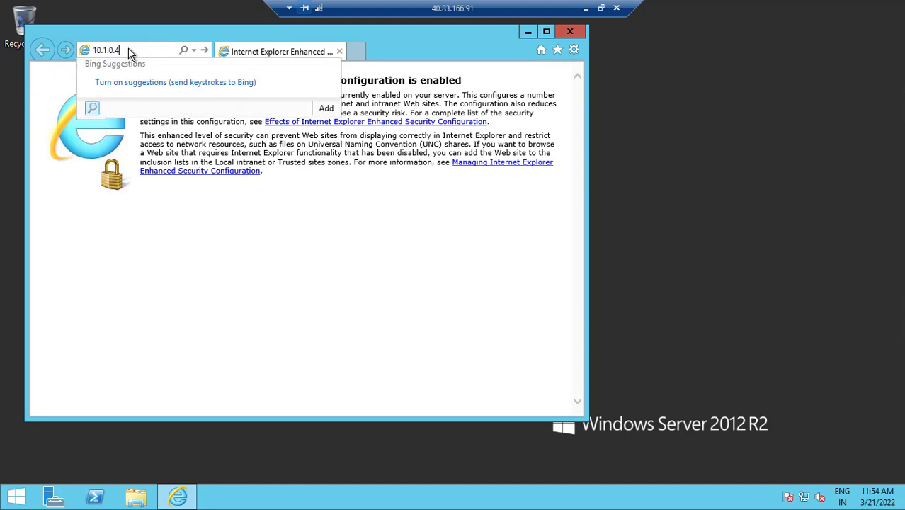
pyautogui.press('Return')
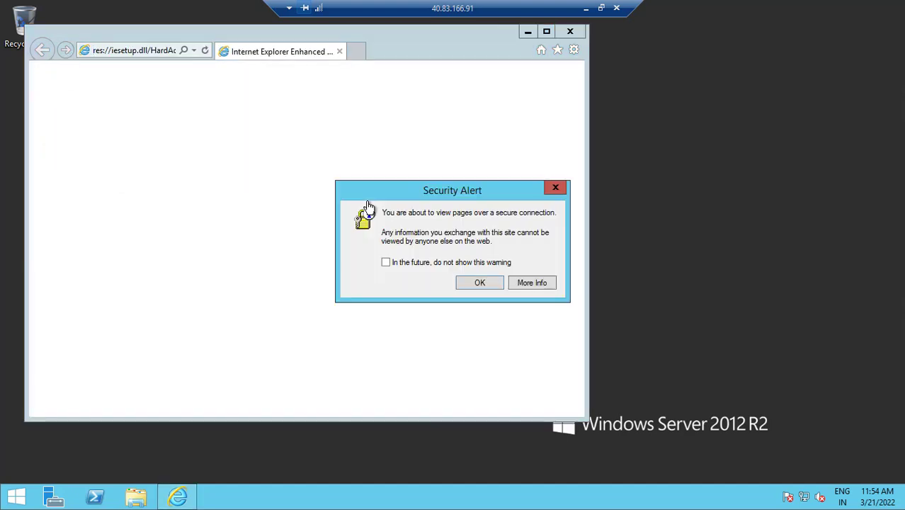
pyautogui.click(500, 283)
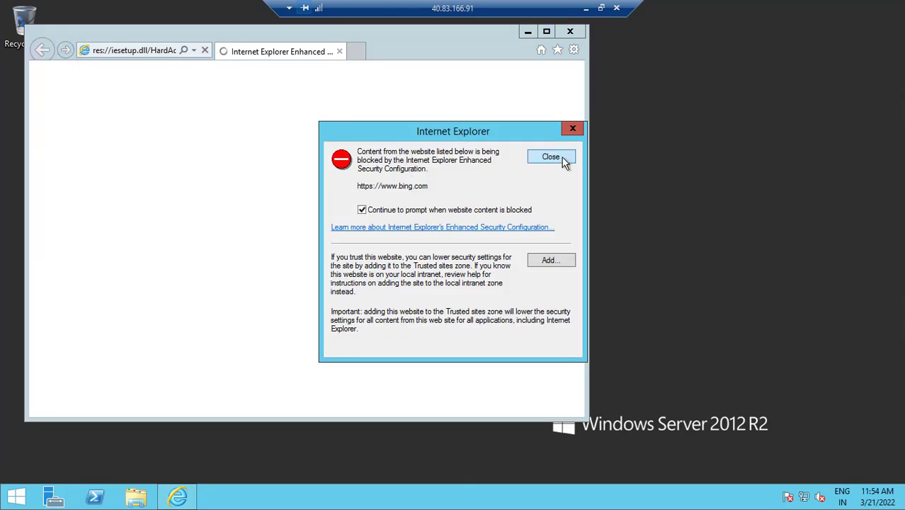
pyautogui.click(563, 159)
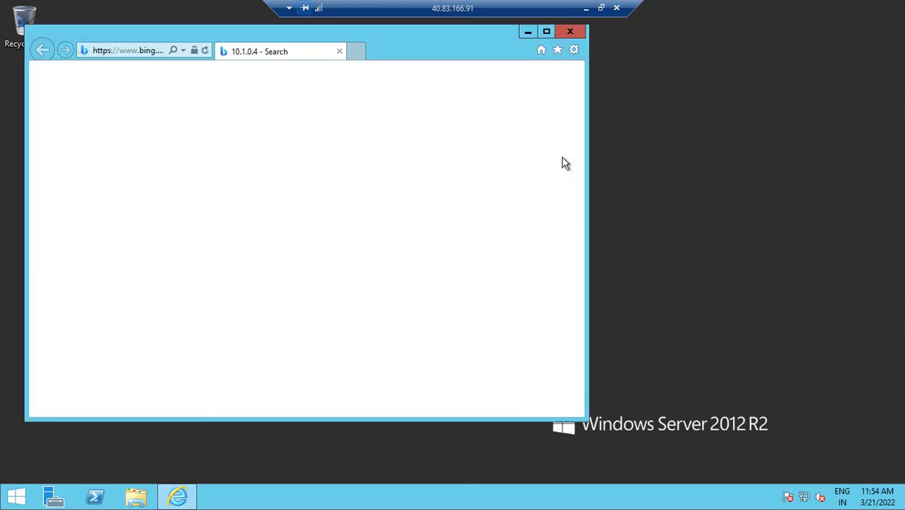
# - Try browsing to 10.1.0.4 again and agree to leave the secure connection
pyautogui.click(141, 51)
pyautogui.write('10.1.0.4')
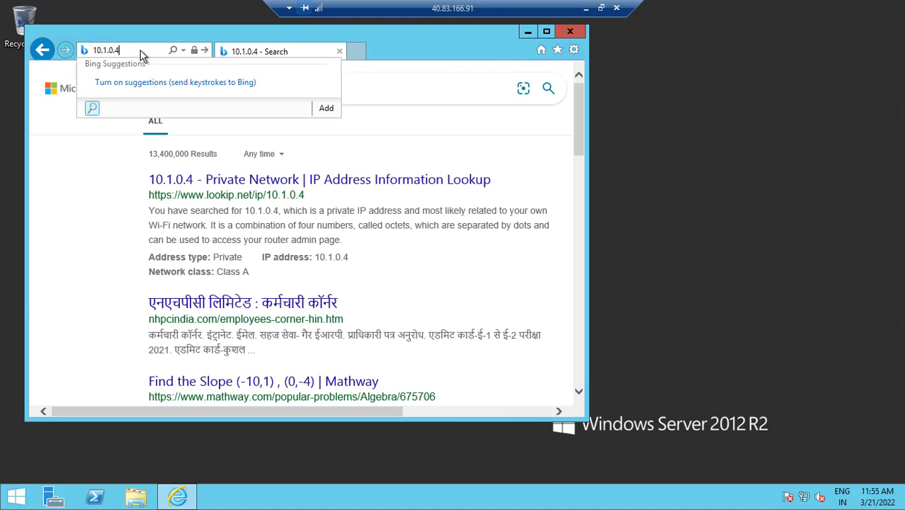
pyautogui.press('Return')
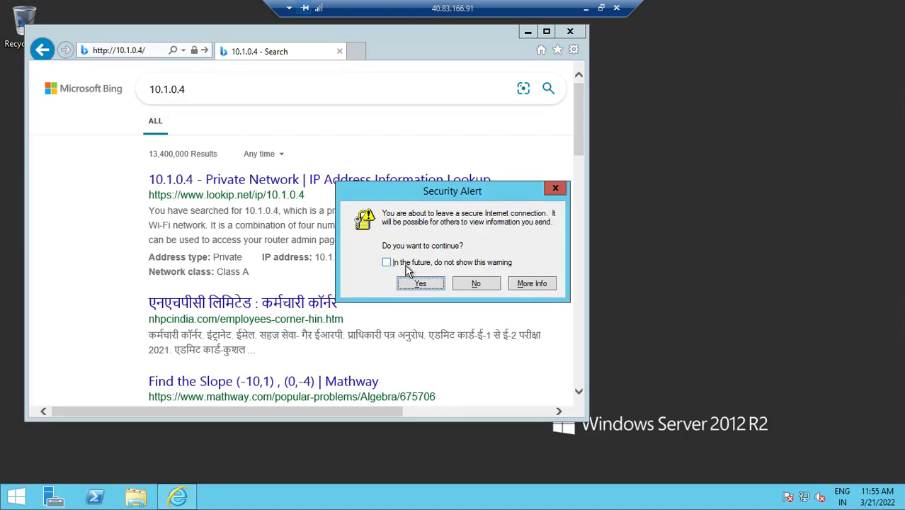
pyautogui.click(419, 283)
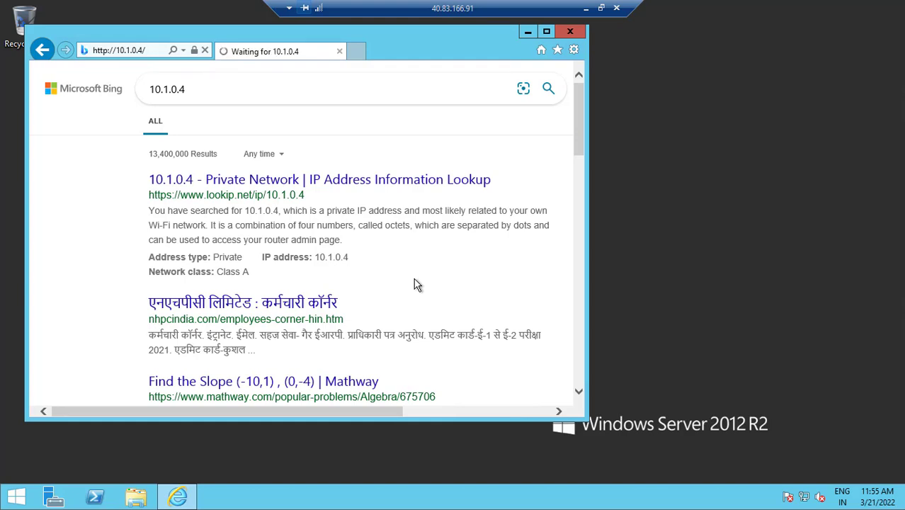
pyautogui.press('super+r')
pyautogui.write('cmd')
pyautogui.press('Return')
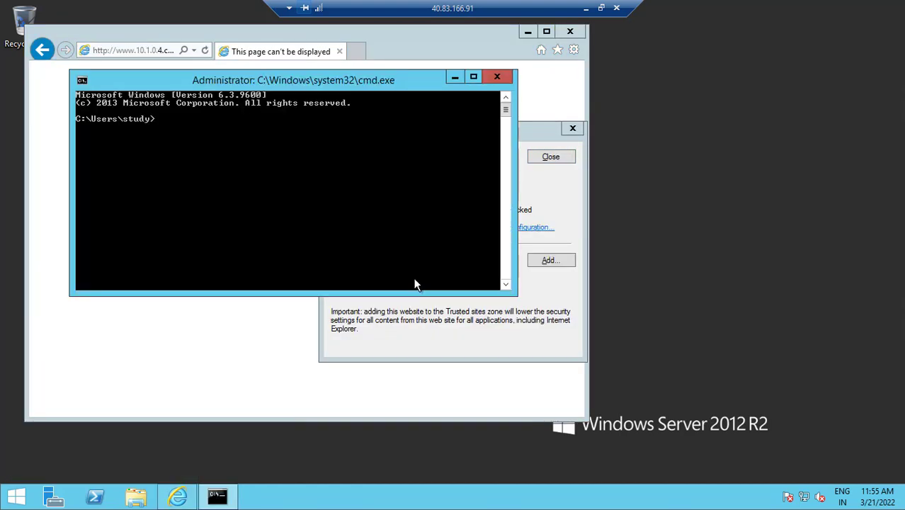
pyautogui.click(497, 76)
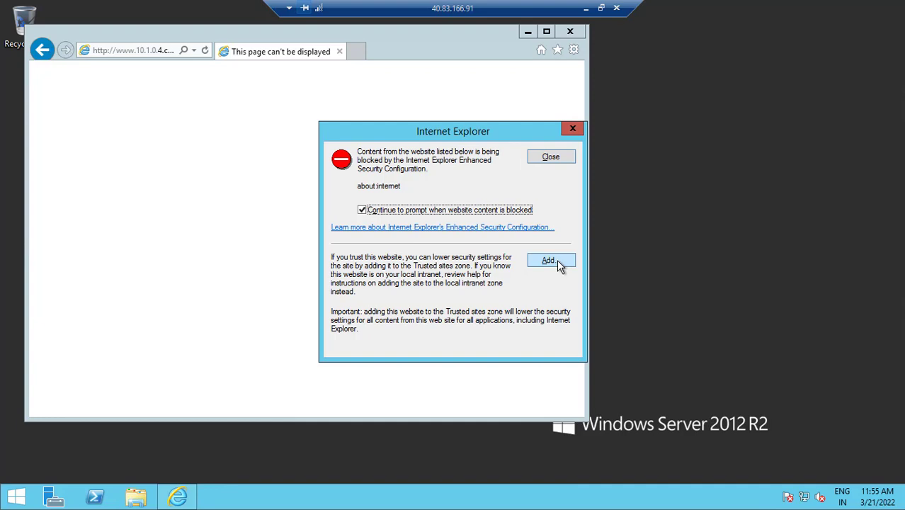
# - Add about:internet to Internet Explorer's trusted sites and close the trusted sites dialog
pyautogui.click(550, 261)
pyautogui.click(551, 242)
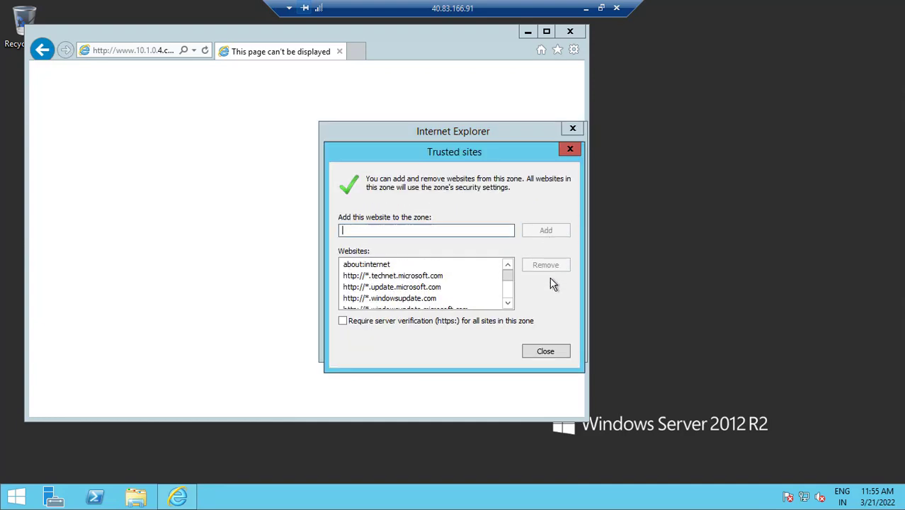
pyautogui.click(547, 351)
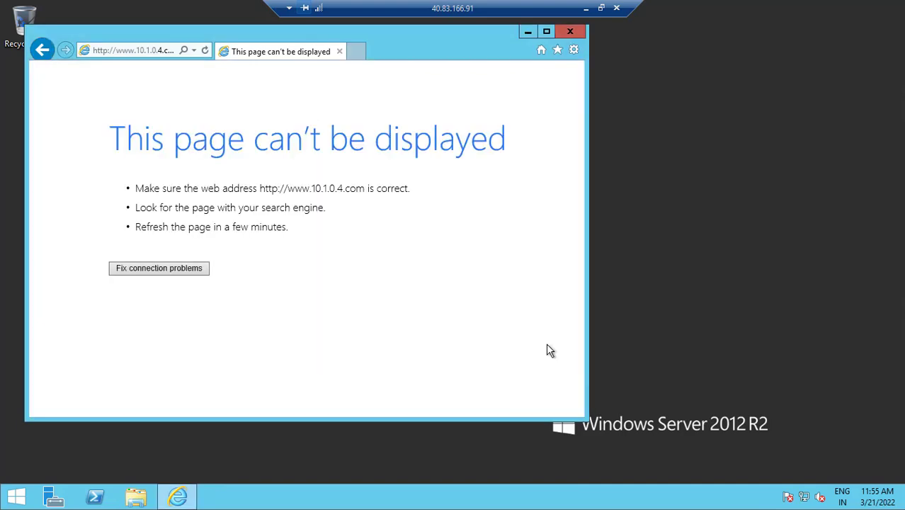
# - Clear the failed web address and load 10.1.0.4 once more to test the connection to VM01vnet2
pyautogui.click(147, 50)
pyautogui.write('h')
pyautogui.press('BackSpace')
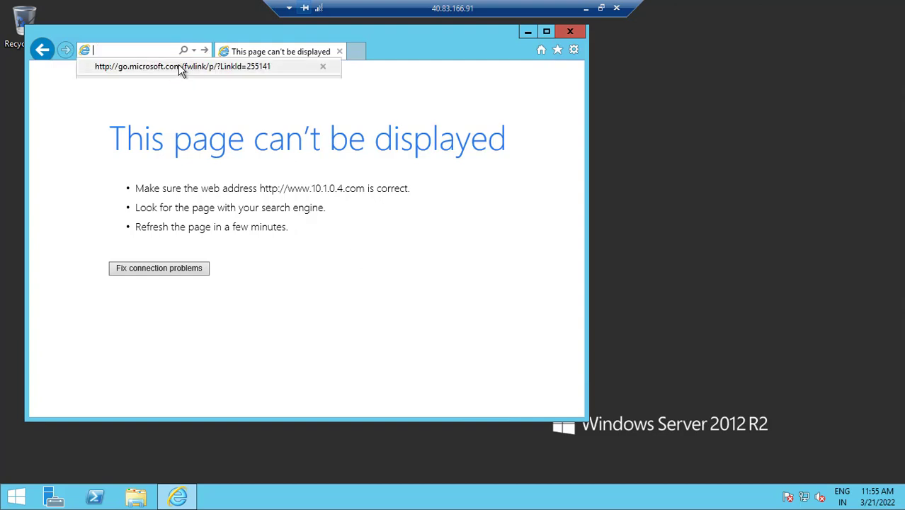
pyautogui.write('10.1.0.4')
pyautogui.press('Return')
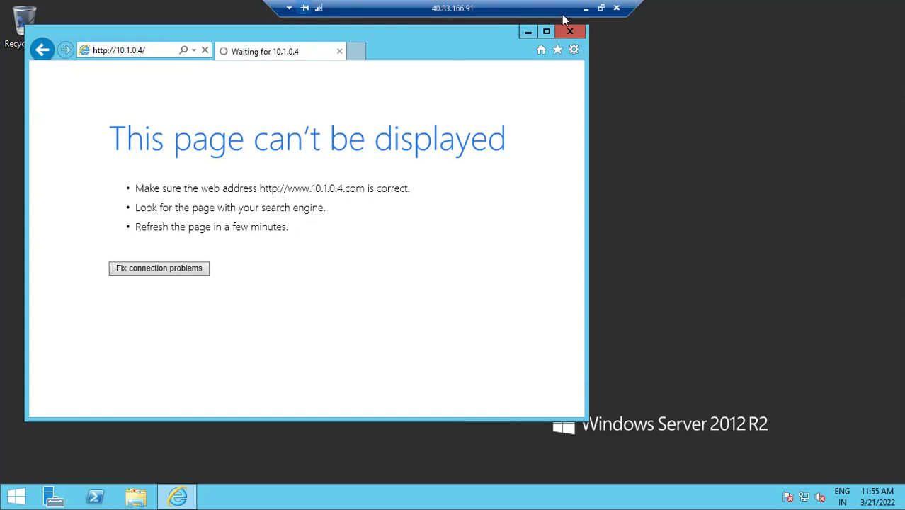
# - Switch back to the Azure portal, open vmnet2 from VM01vnet2, and check the status of its peering with demohub
pyautogui.click(585, 9)
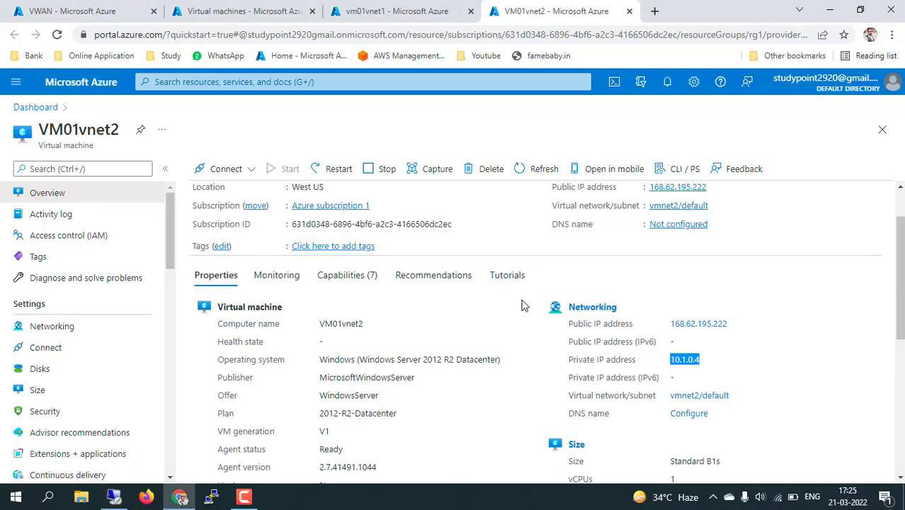
pyautogui.scroll(2, 552, 303)
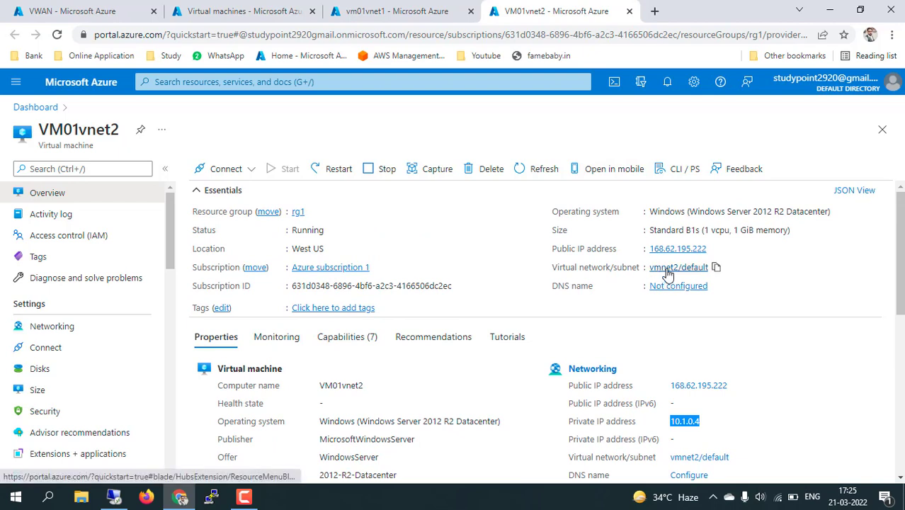
pyautogui.click(667, 273)
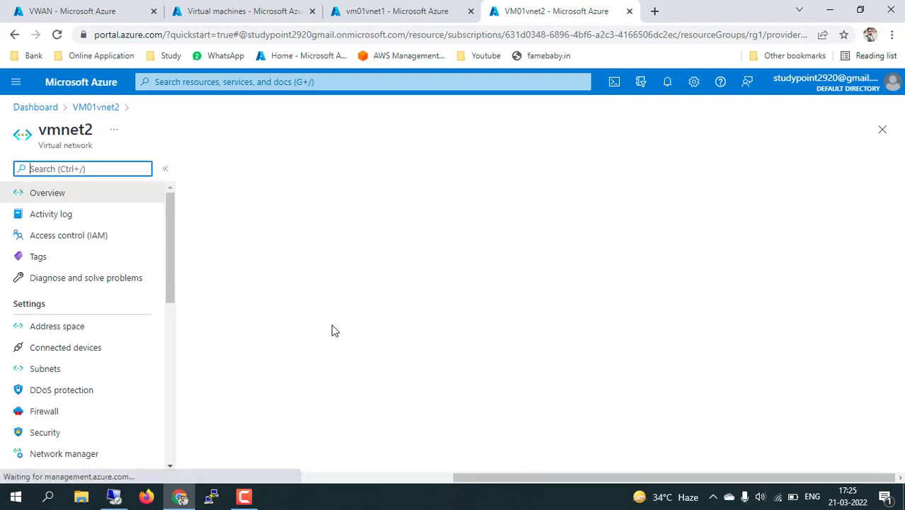
pyautogui.scroll(-2, 64, 417)
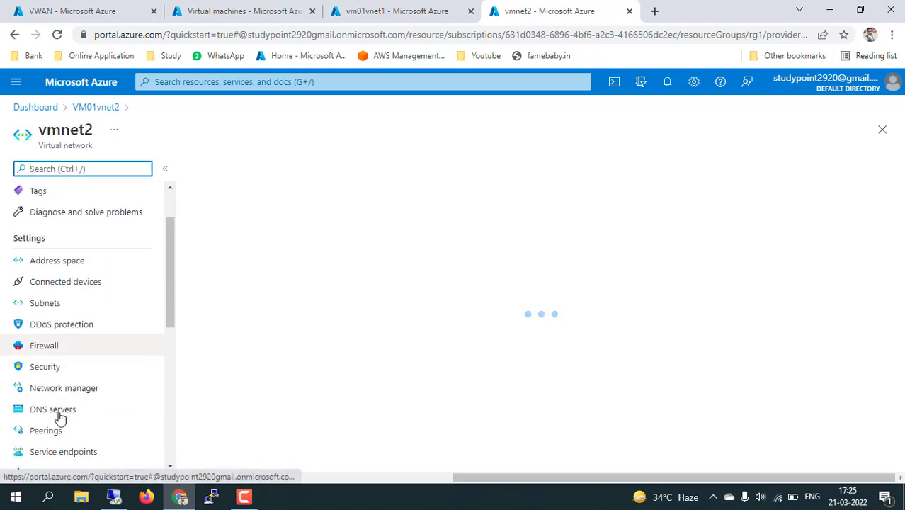
pyautogui.click(53, 432)
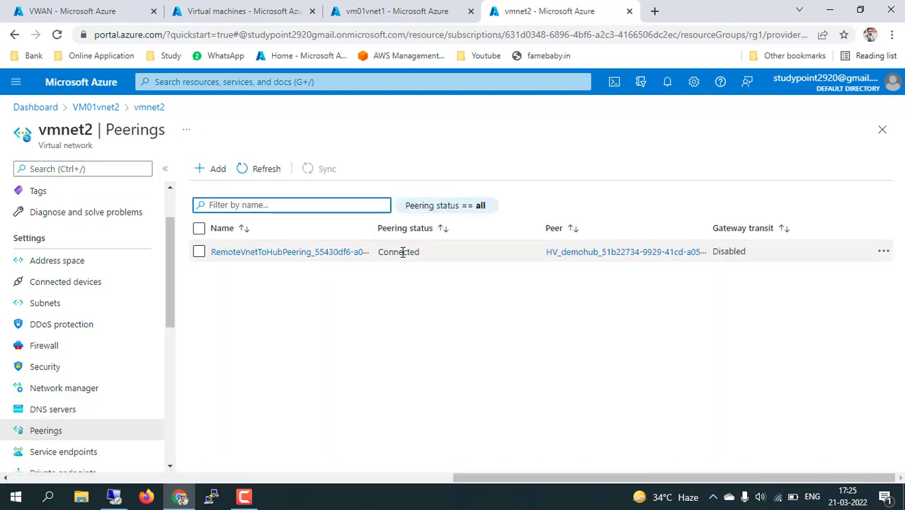
pyautogui.moveTo(401, 252); pyautogui.dragTo(427, 255)
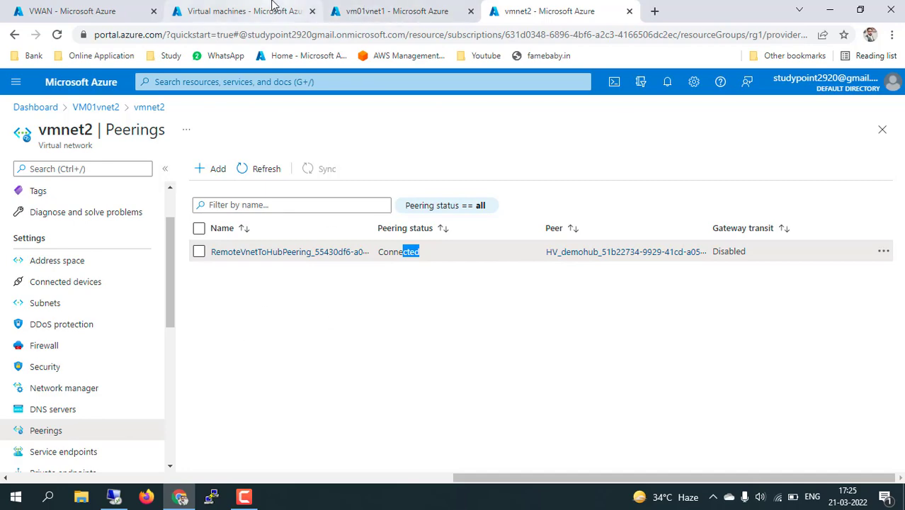
pyautogui.click(301, 8)
pyautogui.click(374, 8)
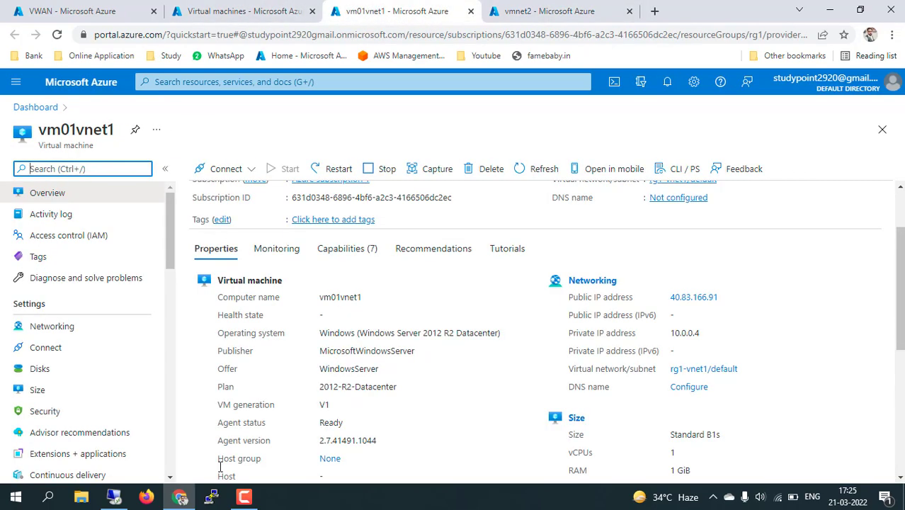
pyautogui.click(114, 496)
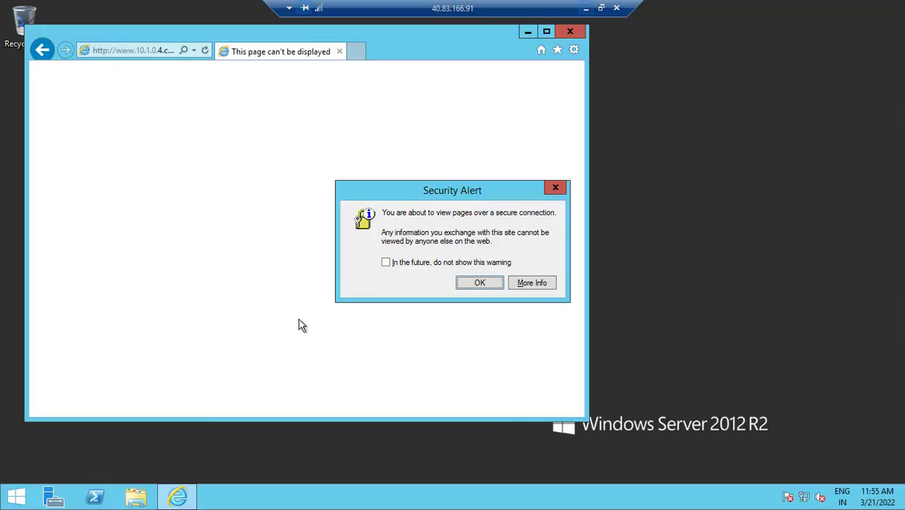
pyautogui.click(476, 282)
pyautogui.click(545, 261)
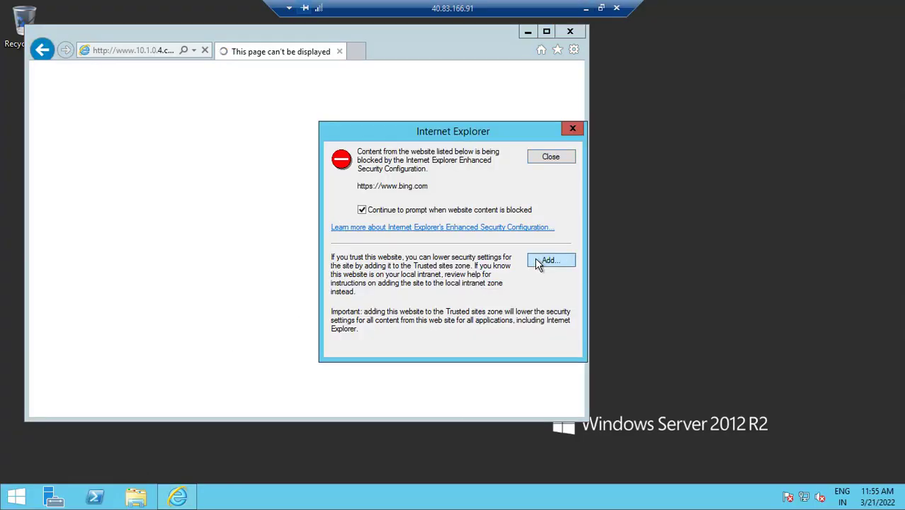
pyautogui.click(546, 231)
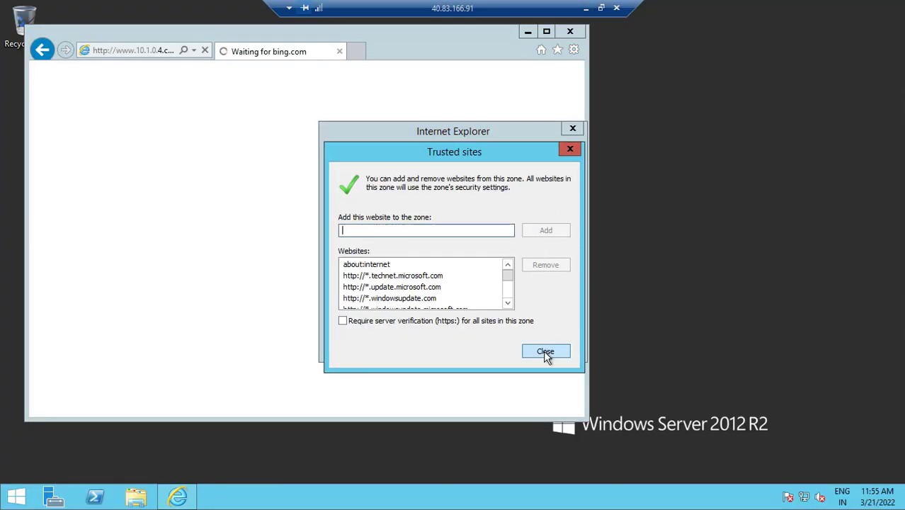
pyautogui.click(546, 352)
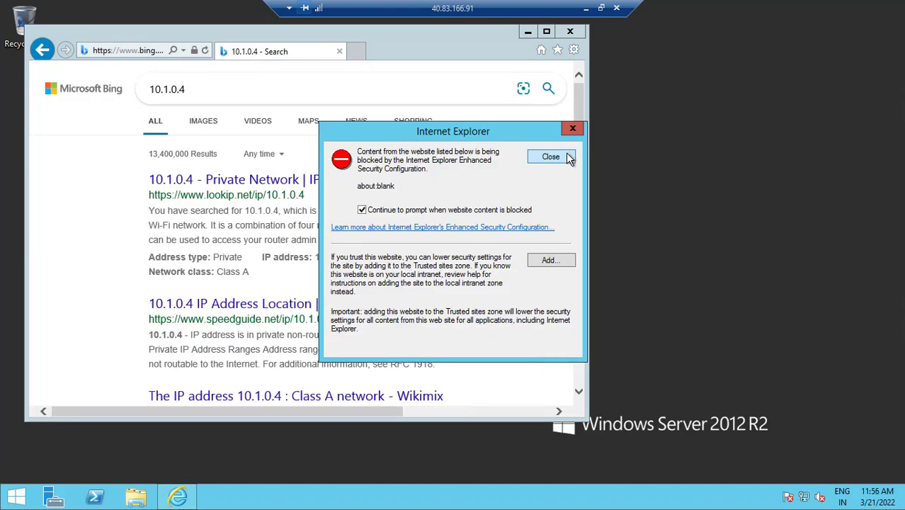
# - Dismiss the remaining blocked-content warnings and close Internet Explorer on vm01vnet1
pyautogui.click(551, 156)
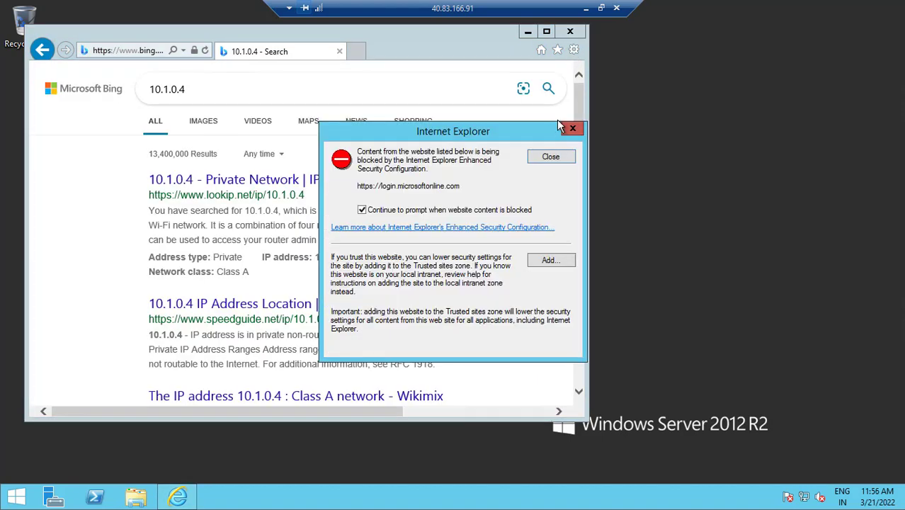
pyautogui.click(551, 157)
pyautogui.click(571, 32)
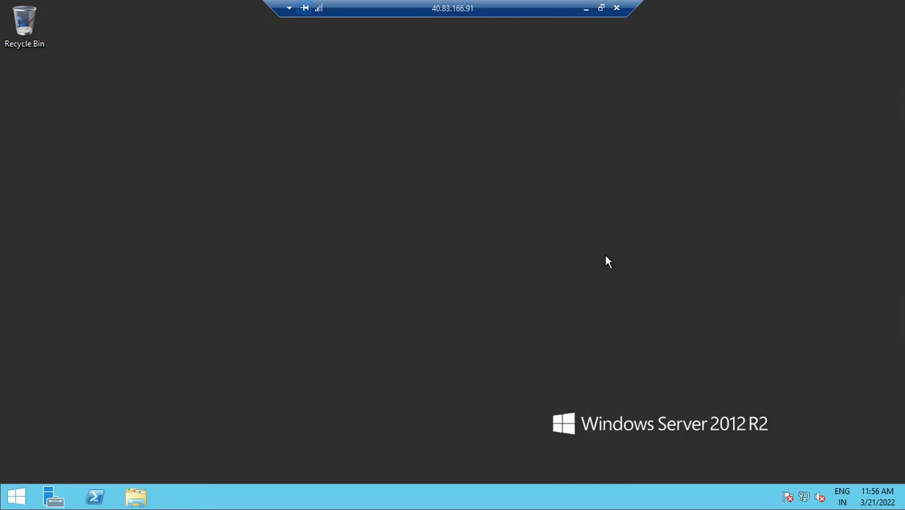
# - Launch Remote Desktop Connection on vm01vnet1 by running mstsc
pyautogui.press('super+r')
pyautogui.write('mstsc')
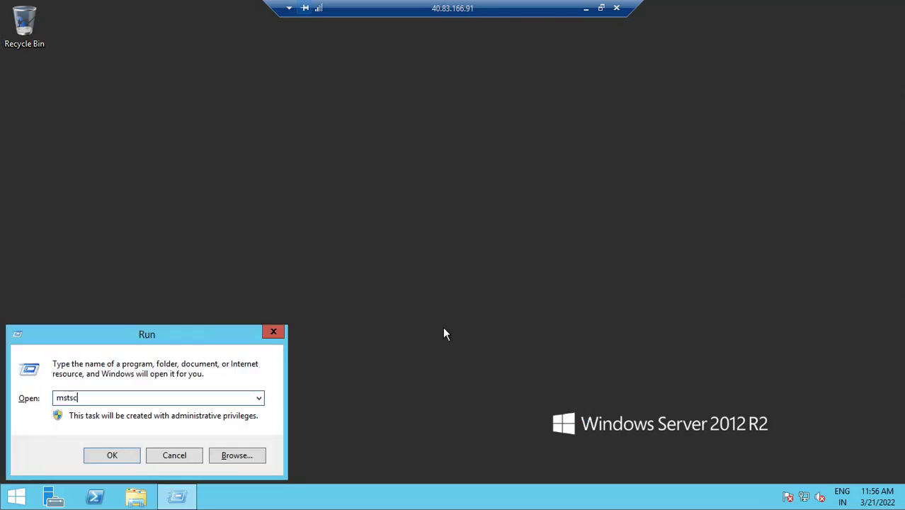
pyautogui.press('Return')
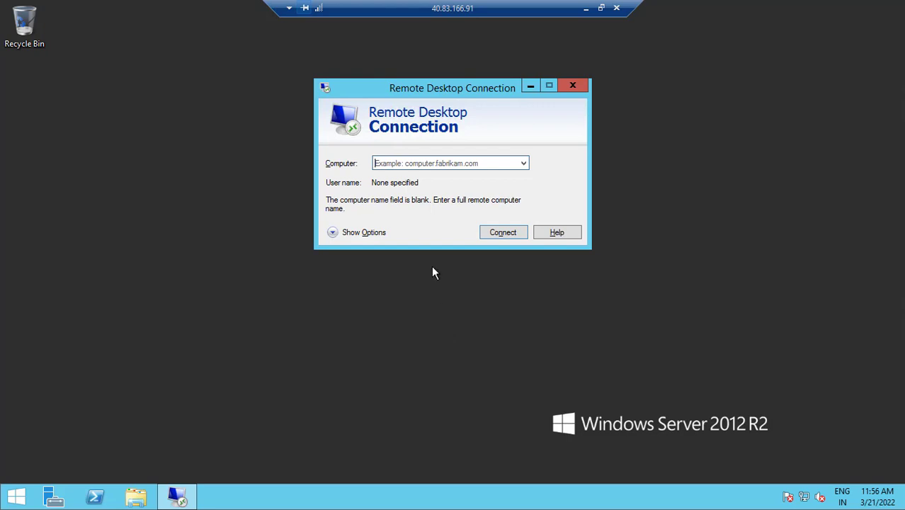
# - Switch to the Azure portal, go back from vmnet2 to VM01vnet2's overview, and copy its private IP address 10.1.0.4
pyautogui.click(586, 8)
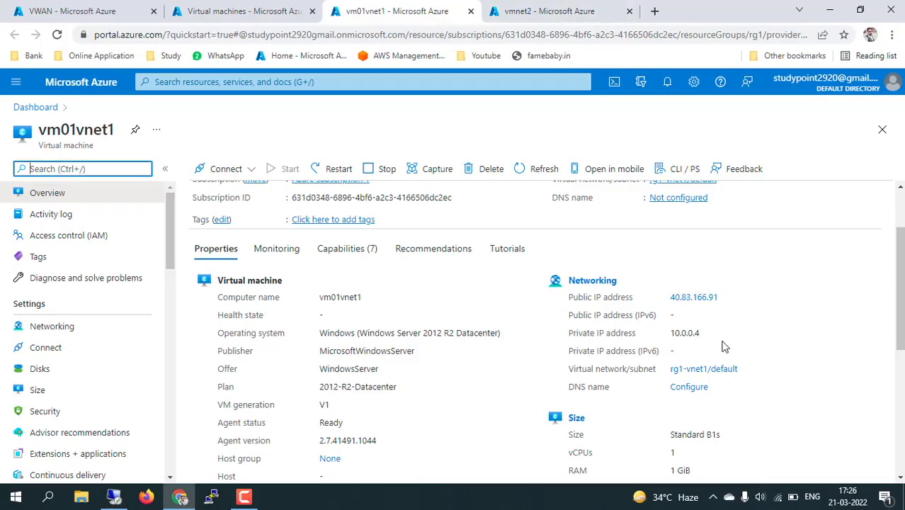
pyautogui.click(532, 10)
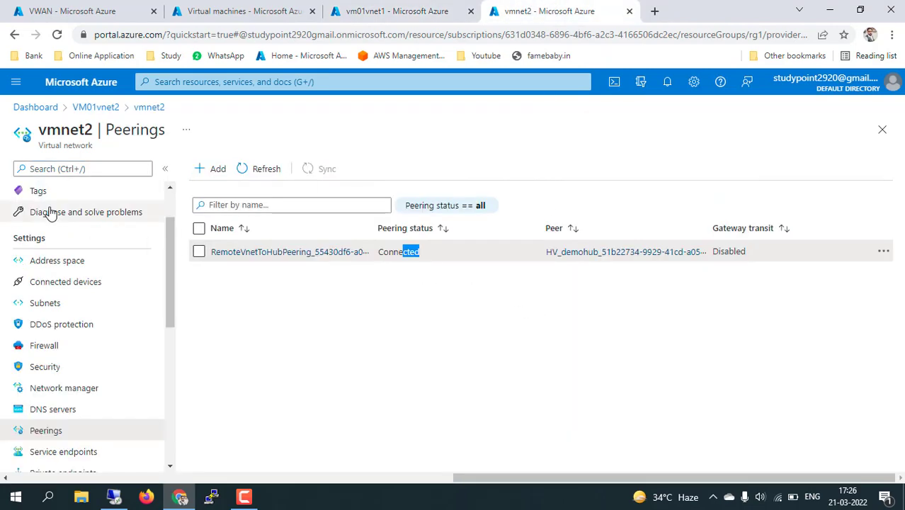
pyautogui.scroll(2, 58, 271)
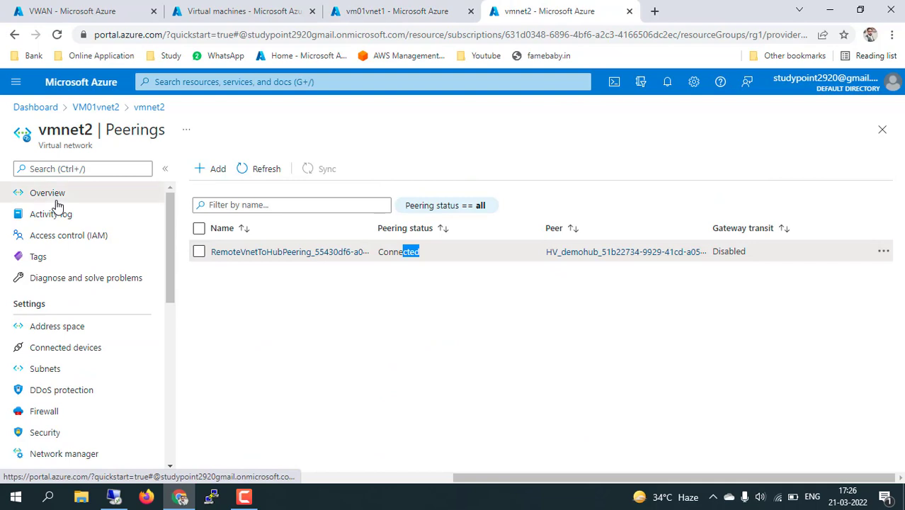
pyautogui.click(56, 200)
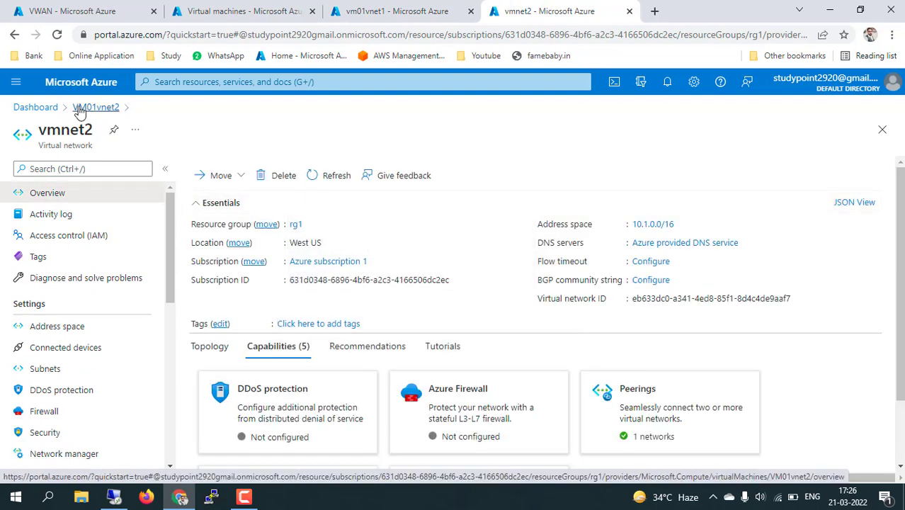
pyautogui.click(17, 41)
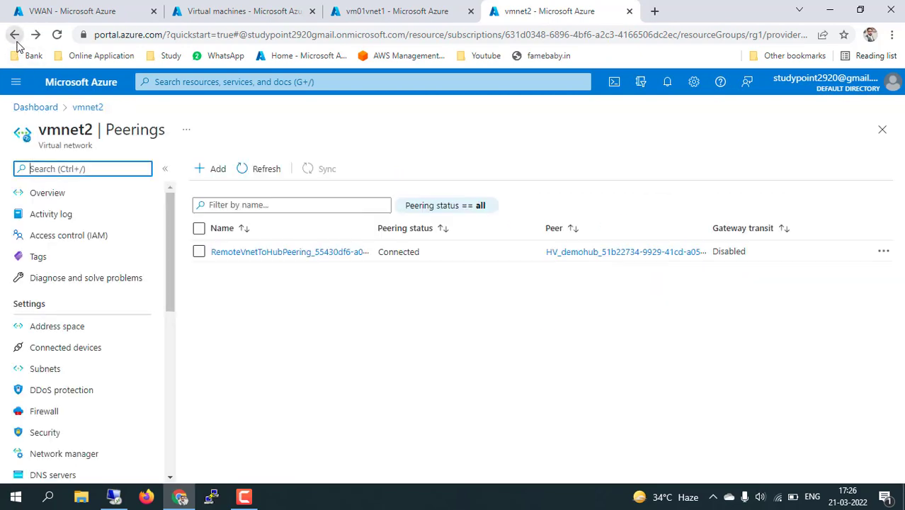
pyautogui.click(17, 41)
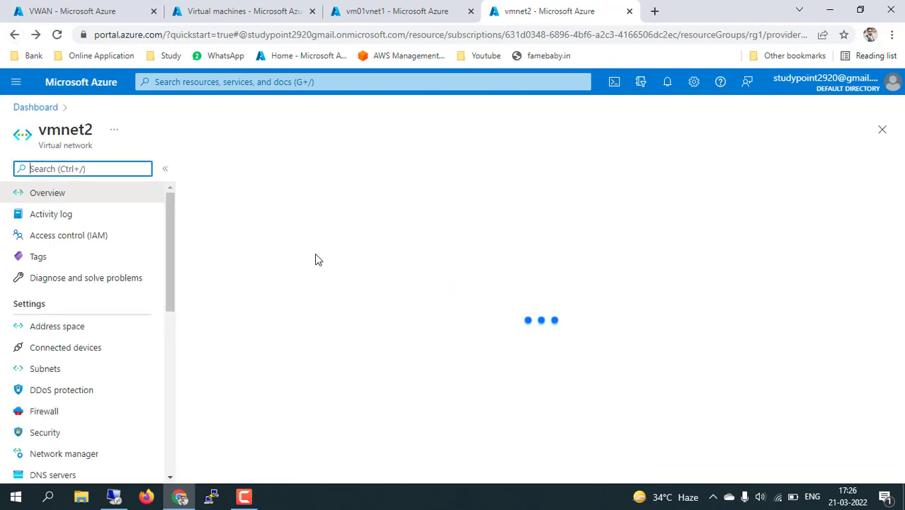
pyautogui.hotkey('alt', 'Left')
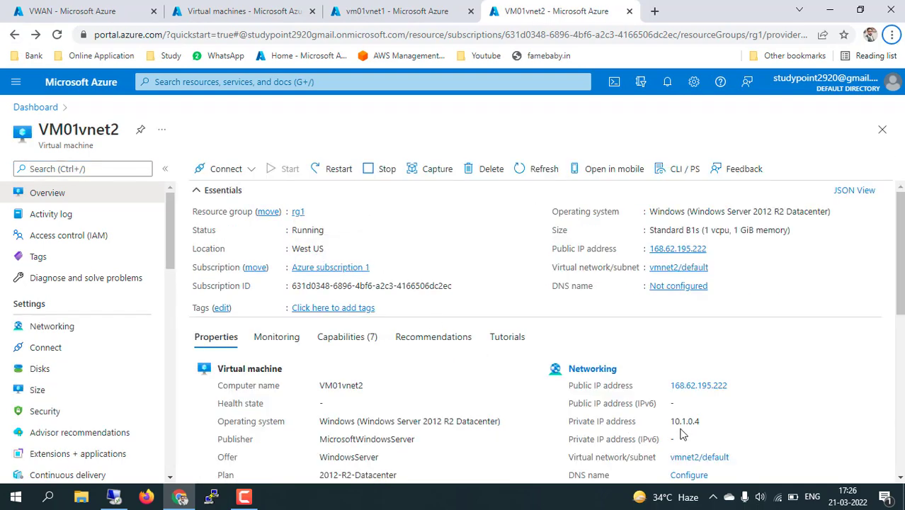
pyautogui.moveTo(703, 423); pyautogui.dragTo(673, 423)
pyautogui.hotkey('ctrl', 'c')
# - Return to vm01vnet1's remote session and start a Remote Desktop connection to 10.1.0.4
pyautogui.click(113, 497)
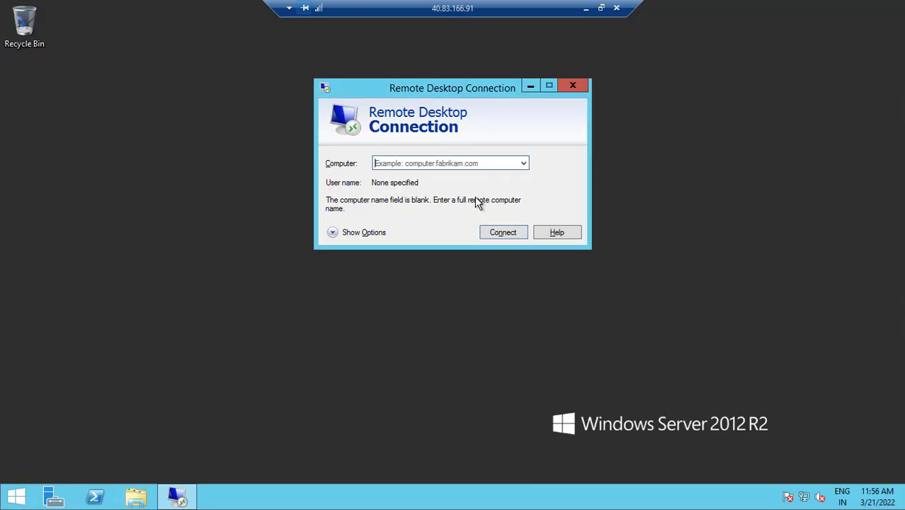
pyautogui.hotkey('ctrl', 'v')
pyautogui.click(502, 232)
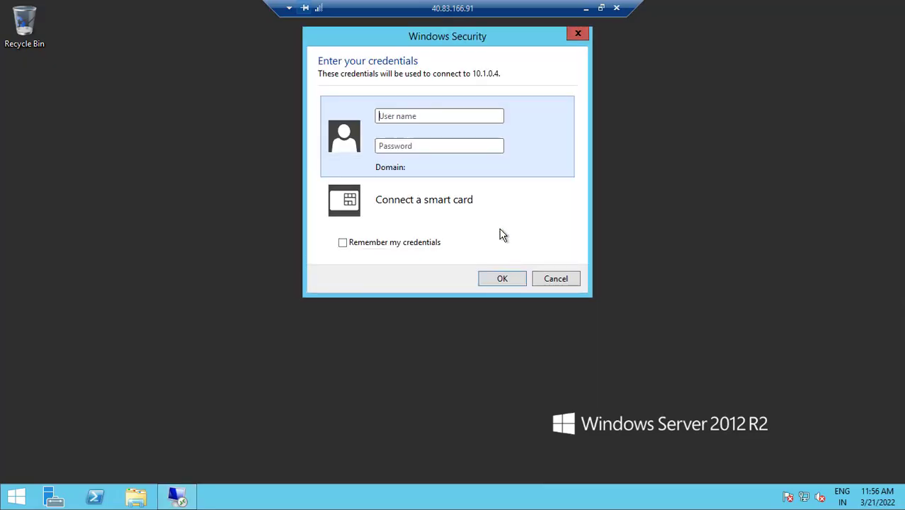
# - Sign in to VM01vnet2 with the local account's user name and password, accept the connection, and allow network discovery
pyautogui.write('a')
pyautogui.press('BackSpace')
pyautogui.write('.\\st')
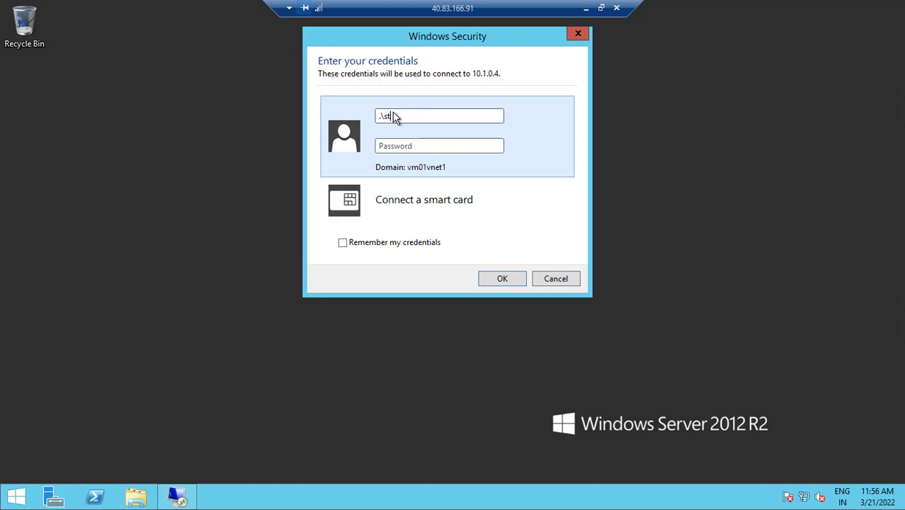
pyautogui.write('•••••')
pyautogui.press('Return')
pyautogui.press('y')
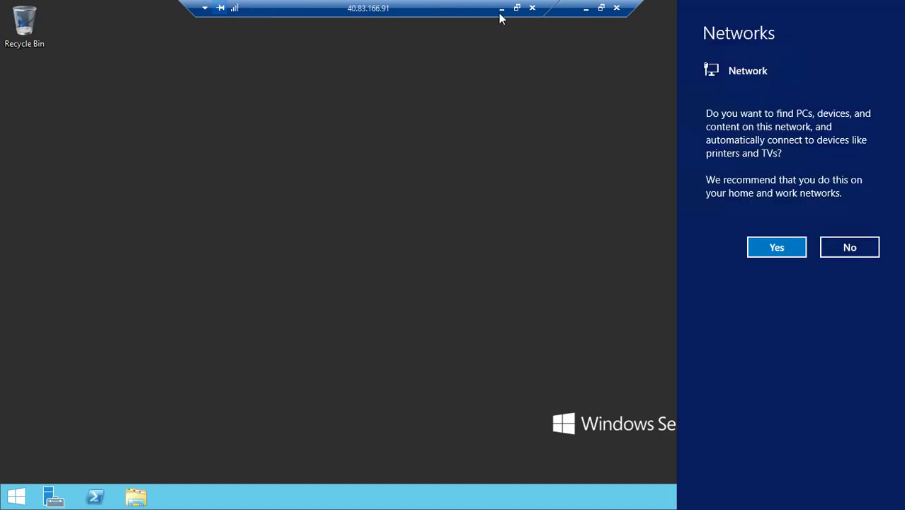
pyautogui.click(792, 252)
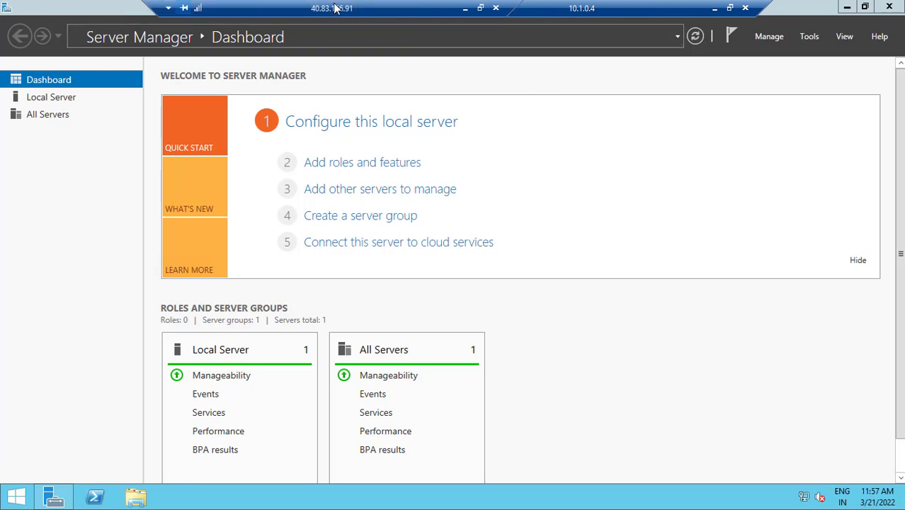
# - Switch to the Azure portal and look up vm01vnet1's private IP address in its networking properties
pyautogui.click(466, 8)
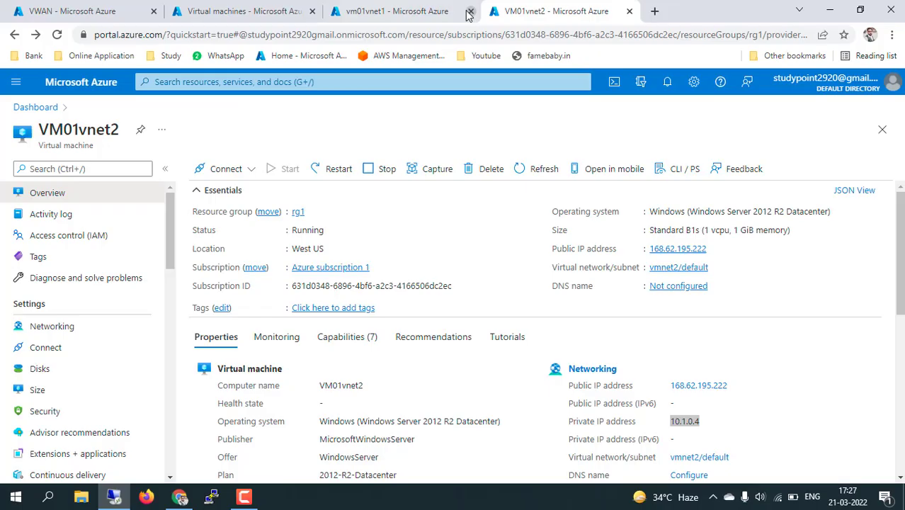
pyautogui.click(389, 10)
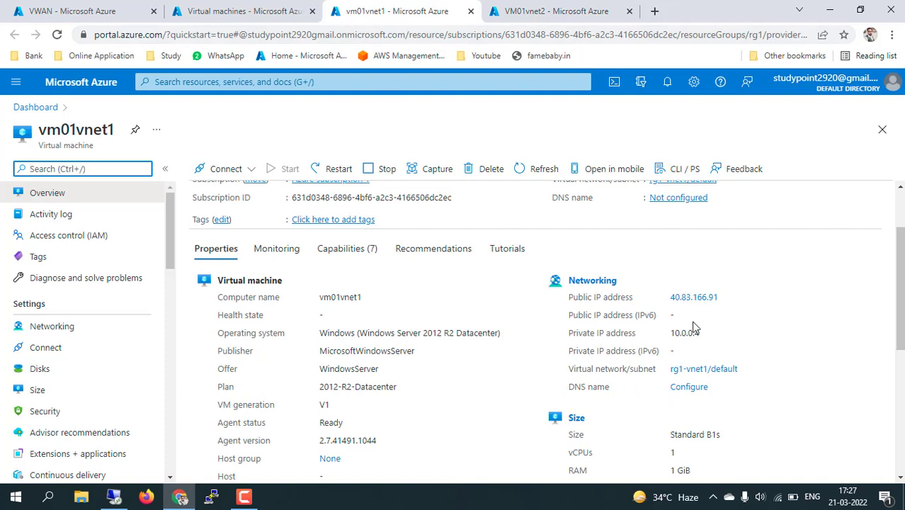
pyautogui.moveTo(700, 335); pyautogui.dragTo(673, 334)
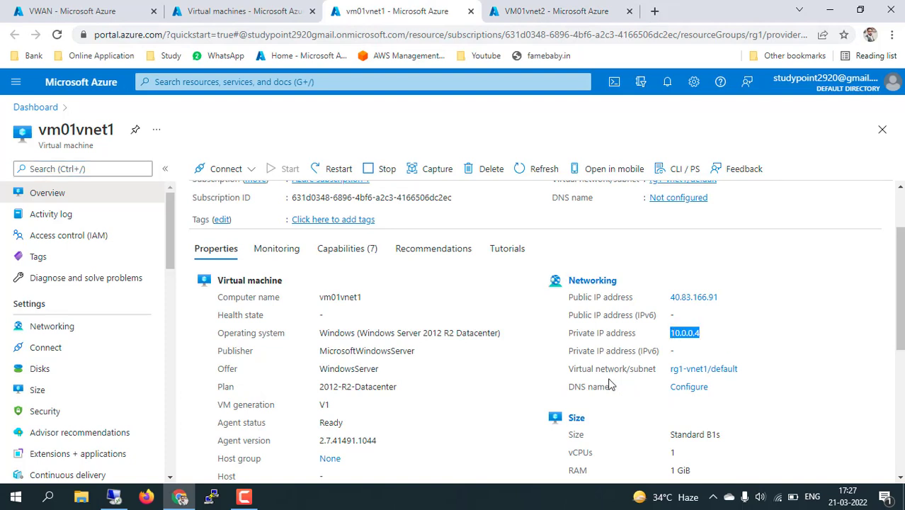
# - Return to the nested VM01vnet2 session, open Internet Explorer, and postpone its initial setup
pyautogui.click(211, 497)
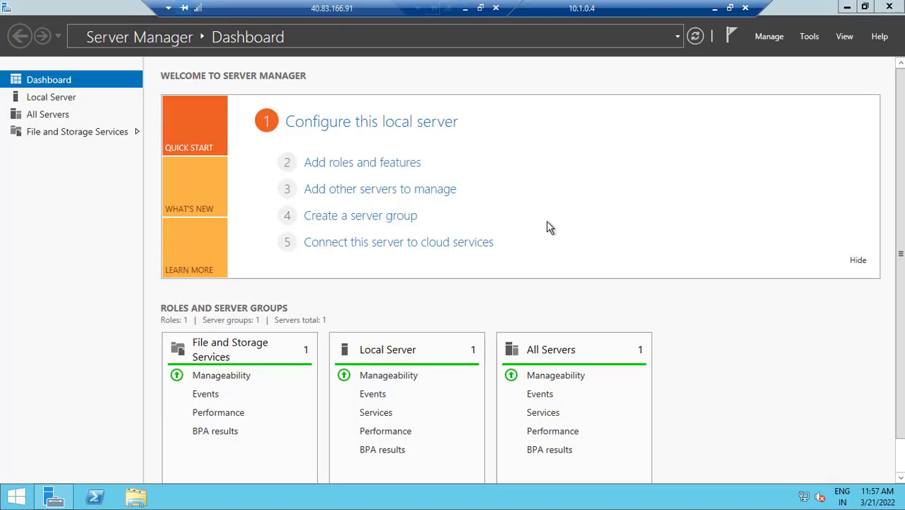
pyautogui.click(16, 496)
pyautogui.click(197, 340)
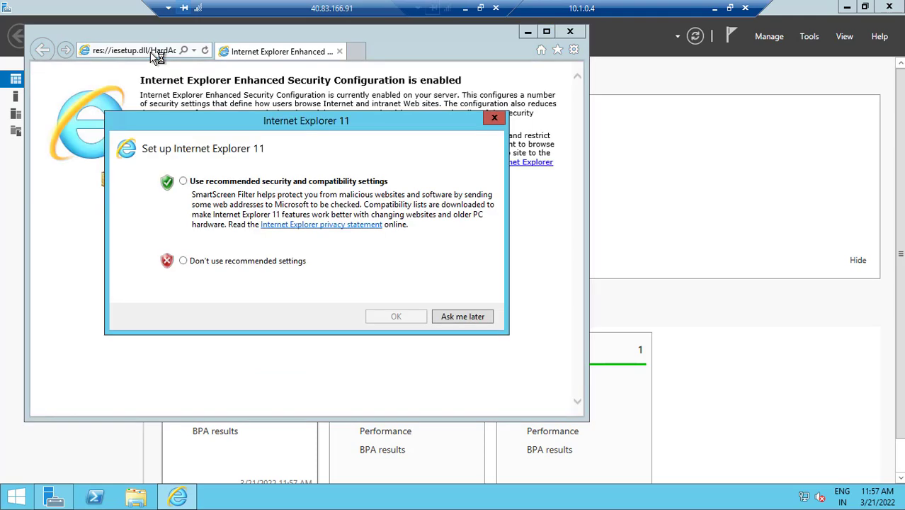
pyautogui.click(470, 318)
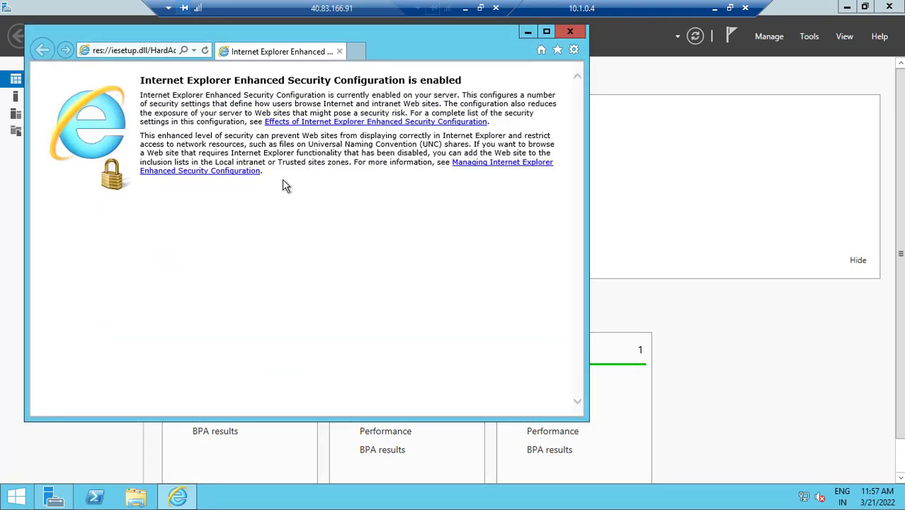
# - Browse to 10.0.0.4 from VM01vnet2 to test the connection to vm01vnet1, and move the browser window clear of the session title bars
pyautogui.click(145, 51)
pyautogui.write('10.0.0.4')
pyautogui.press('Return')
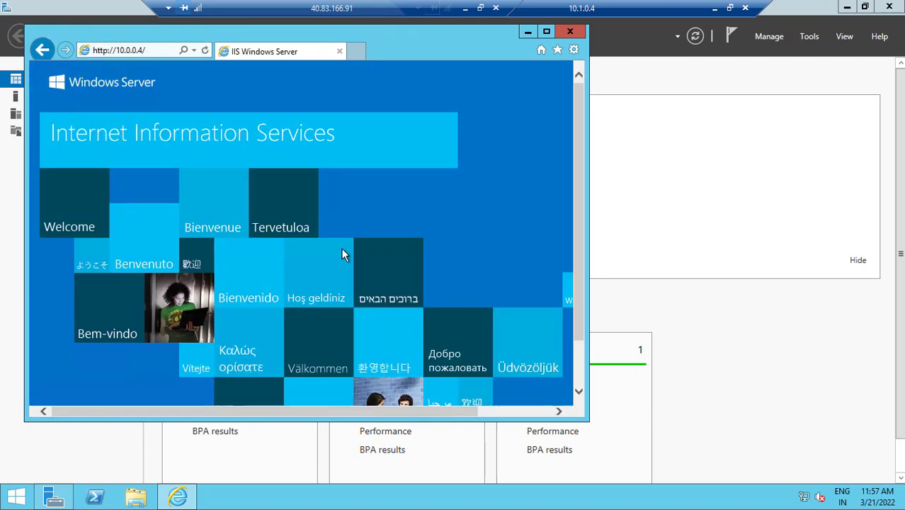
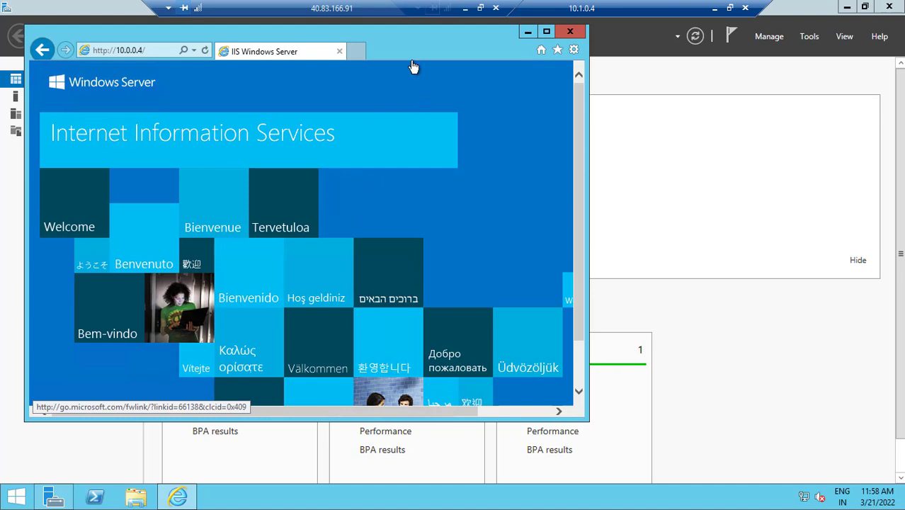
pyautogui.moveTo(383, 35); pyautogui.dragTo(569, 70)
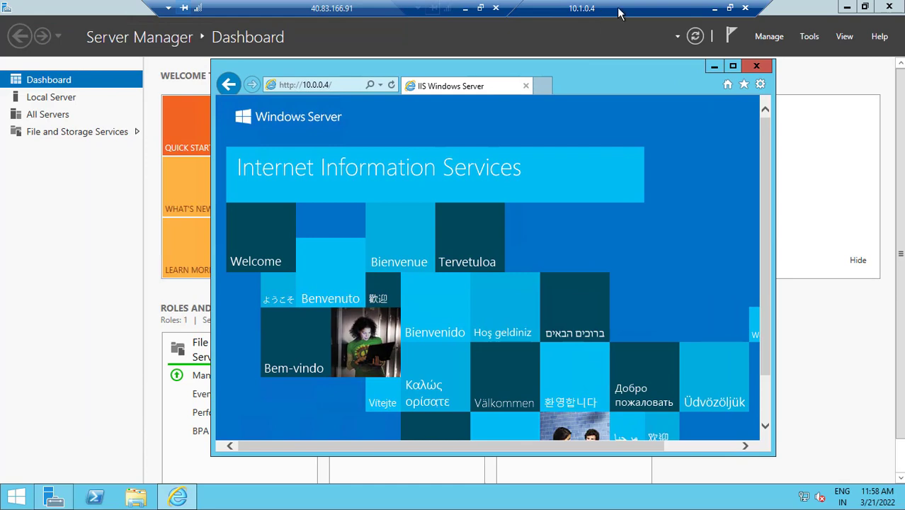
# - Switch back to the Azure portal and review the overview details of vm01vnet1 and VM01vnet2
pyautogui.click(464, 9)
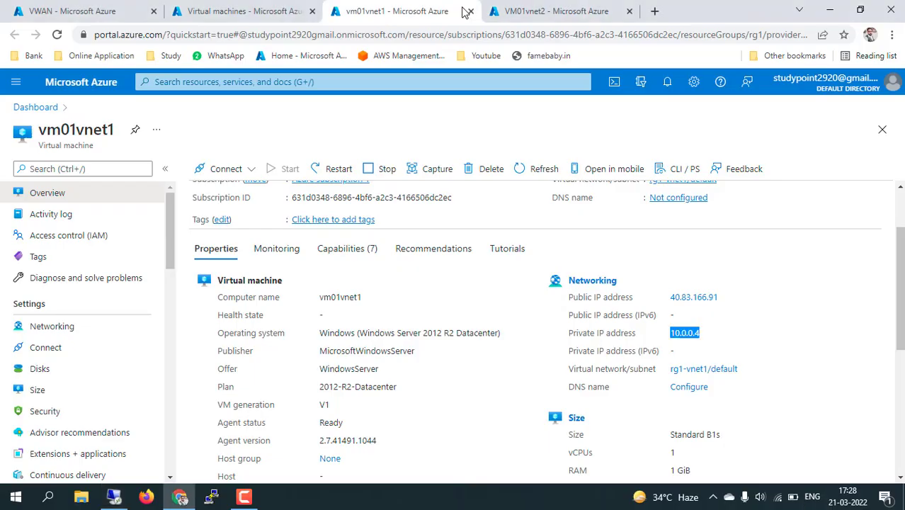
pyautogui.scroll(1, 414, 333)
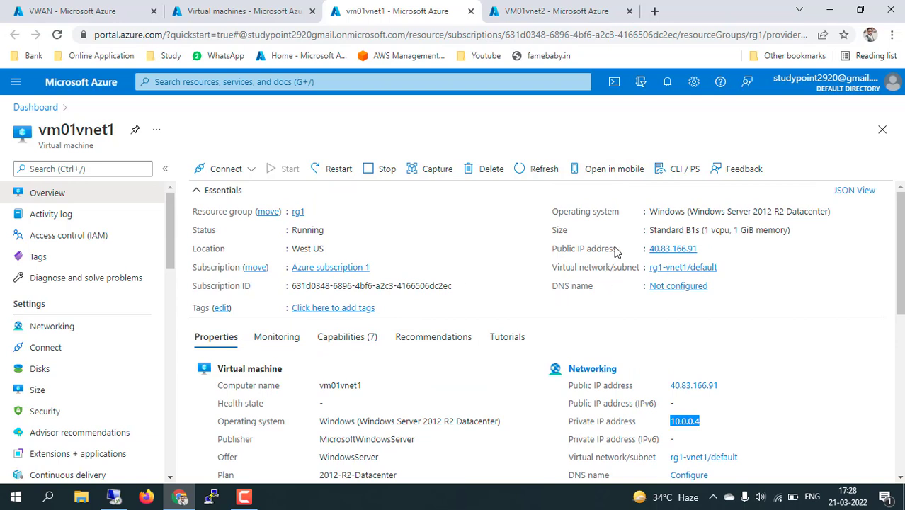
pyautogui.click(559, 9)
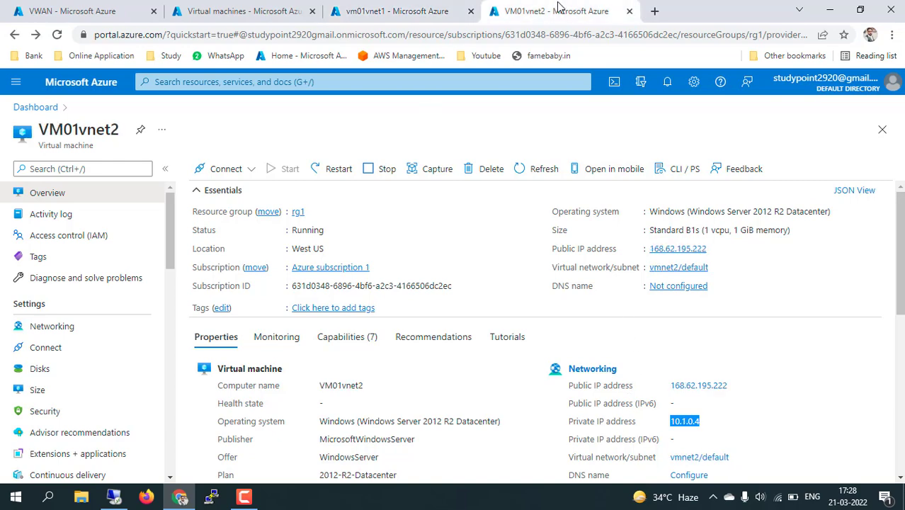
pyautogui.scroll(-2, 500, 408)
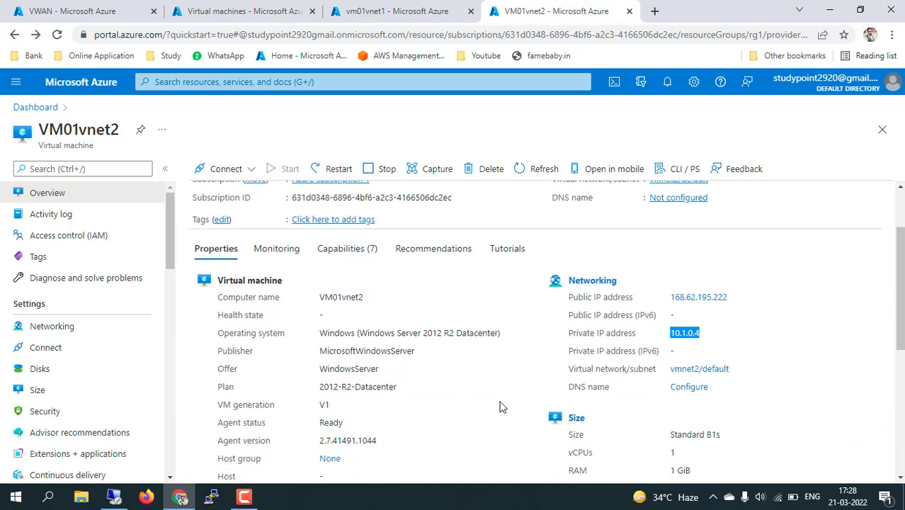
pyautogui.scroll(2, 500, 408)
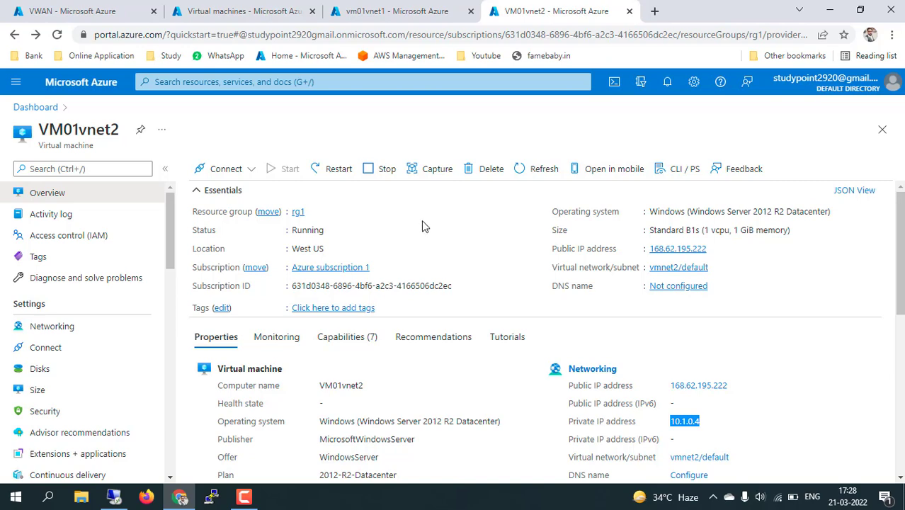
# - Review VWAN's hubs, reopen VWAN from the Virtual WANs list, and display its virtual network connections
pyautogui.click(94, 9)
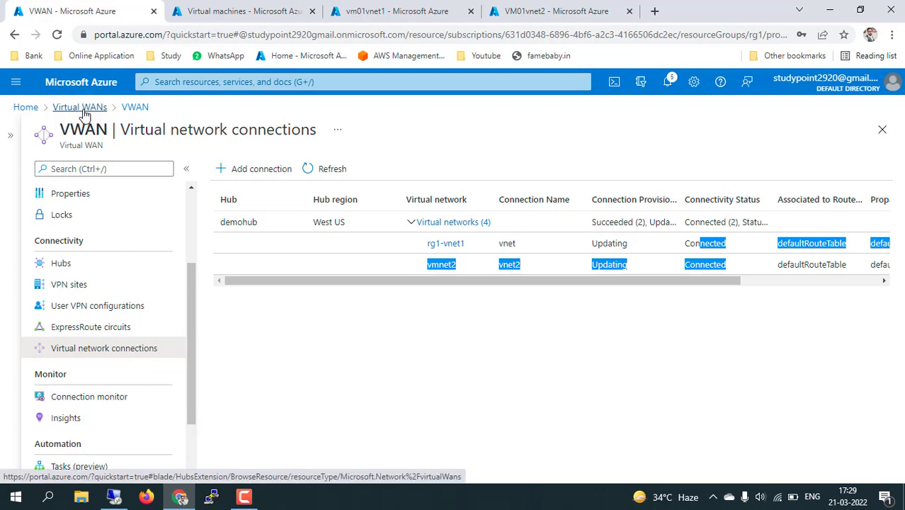
pyautogui.click(78, 263)
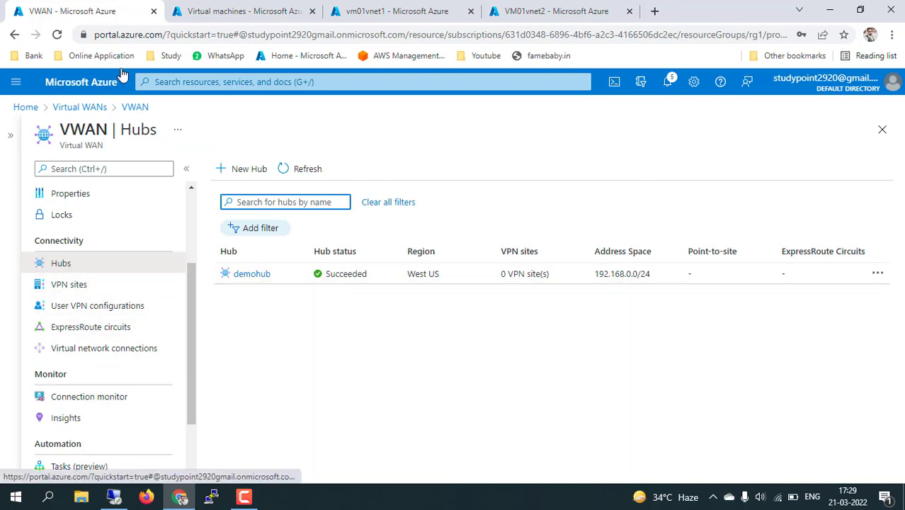
pyautogui.click(88, 110)
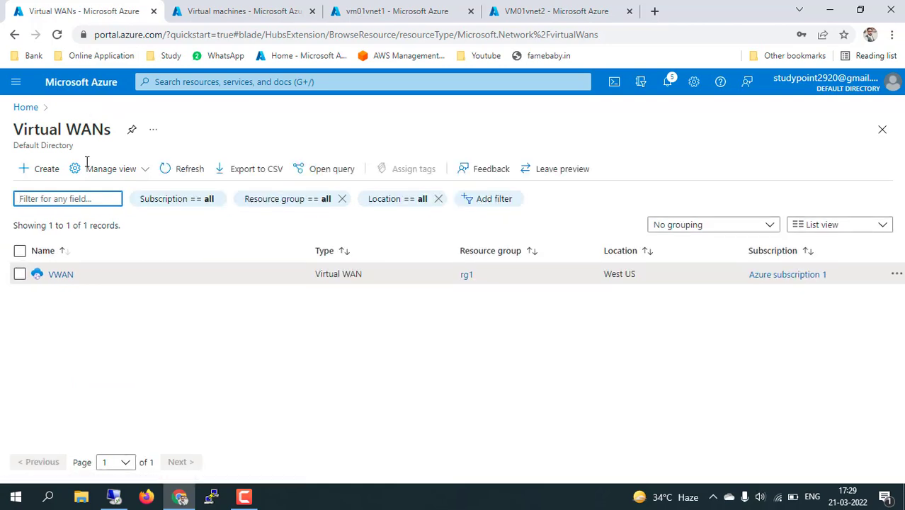
pyautogui.click(58, 277)
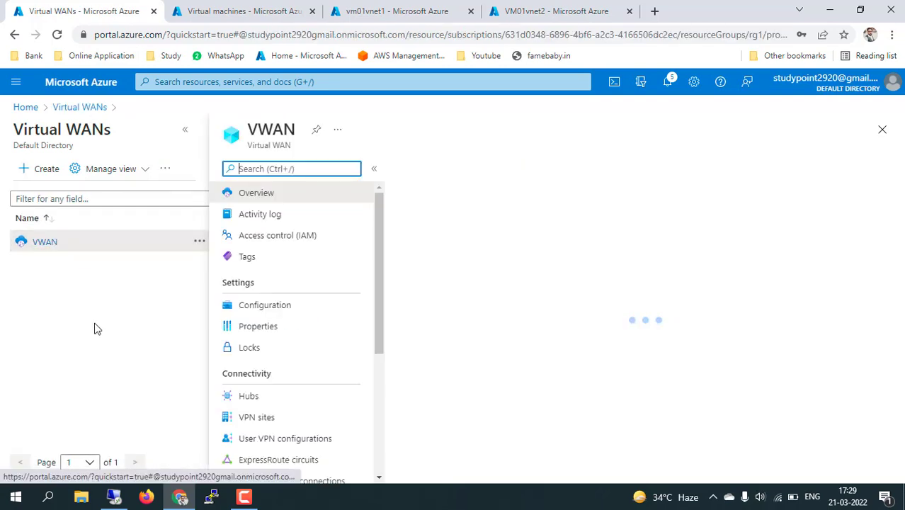
pyautogui.scroll(-5, 298, 411)
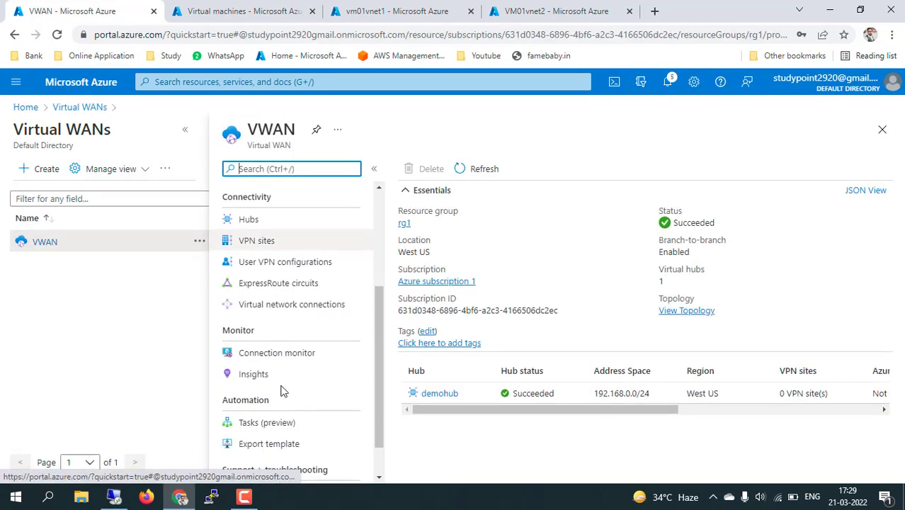
pyautogui.click(290, 316)
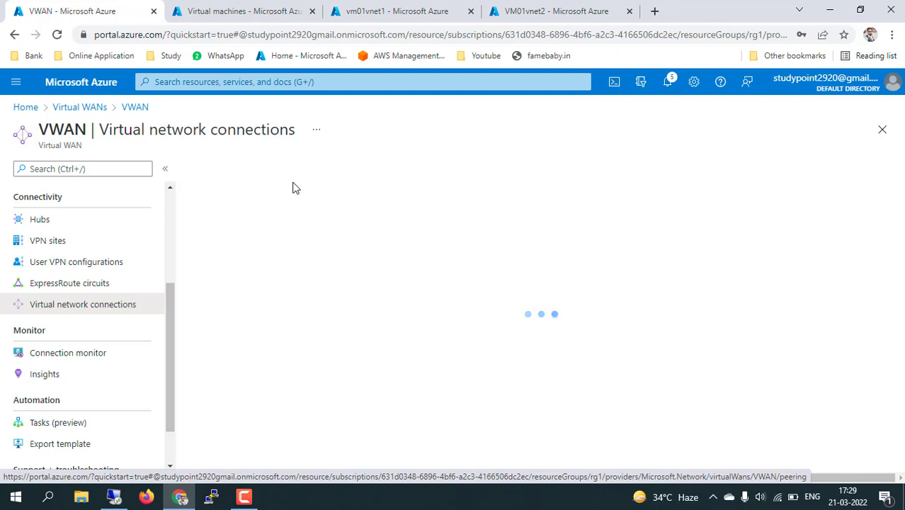
# - Open the rg1-vnet1 virtual network from vm01vnet1's overview and check its peerings
pyautogui.click(397, 11)
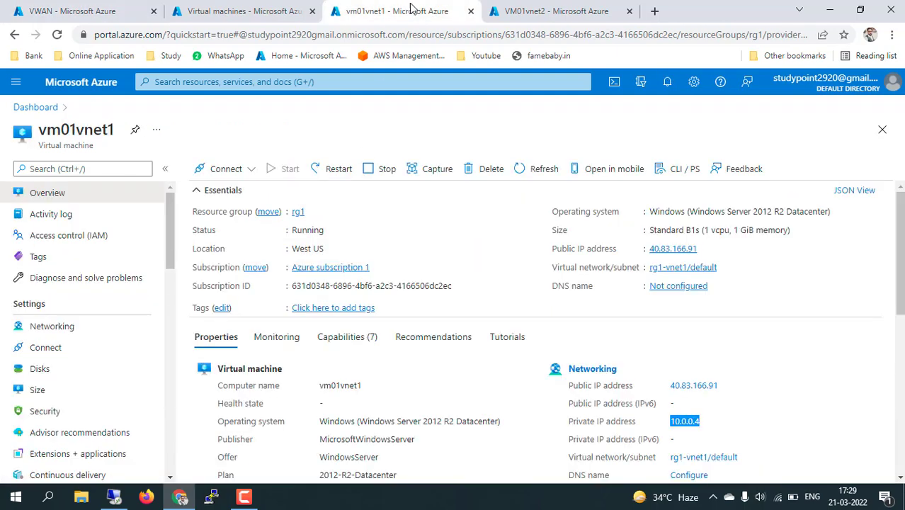
pyautogui.click(686, 268)
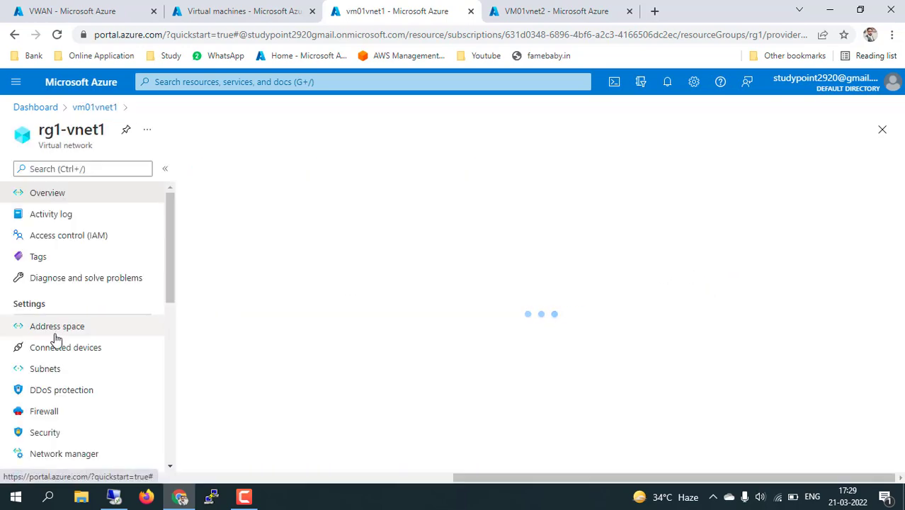
pyautogui.scroll(-1, 60, 350)
pyautogui.scroll(-2, 60, 352)
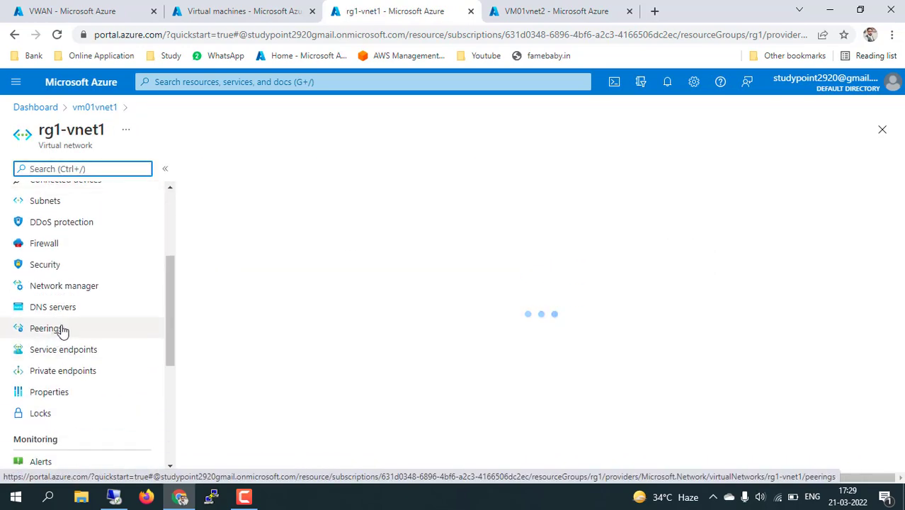
pyautogui.click(55, 333)
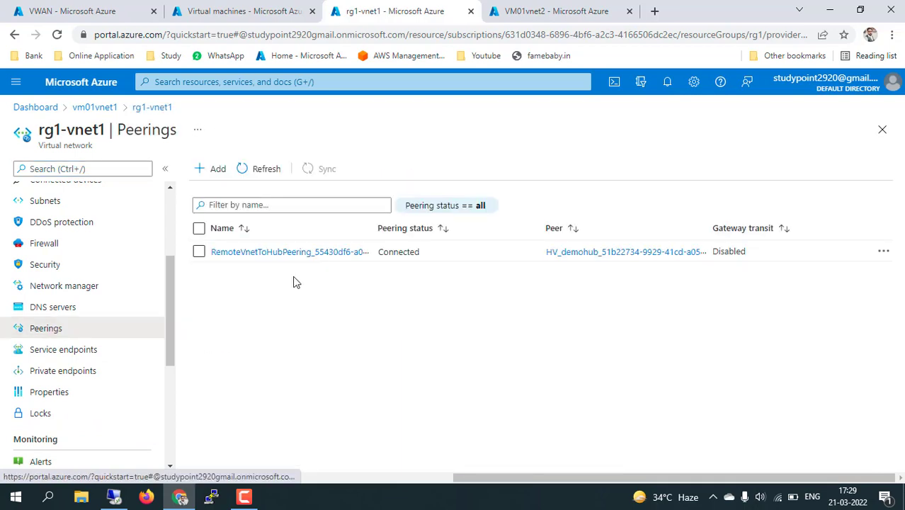
# - Open the virtual network of VM01vnet2, vmnet2, and check its peerings
pyautogui.click(567, 11)
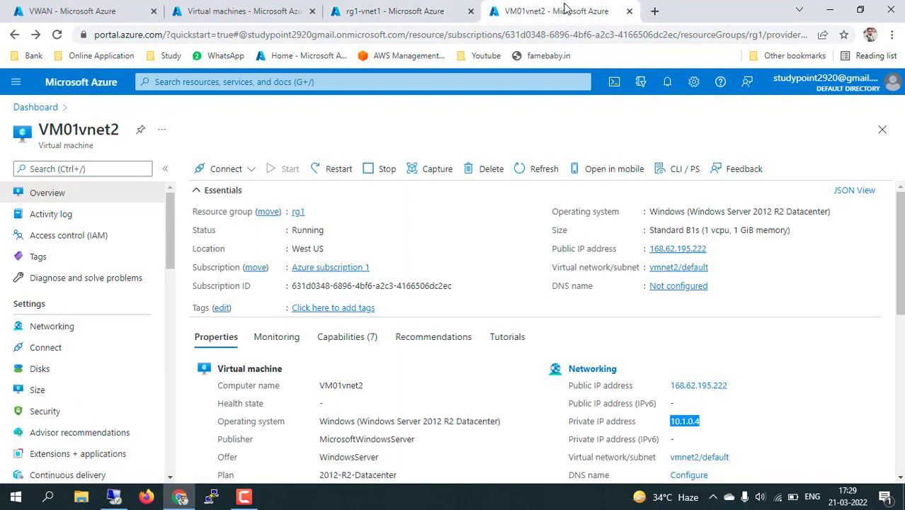
pyautogui.click(679, 268)
pyautogui.click(210, 9)
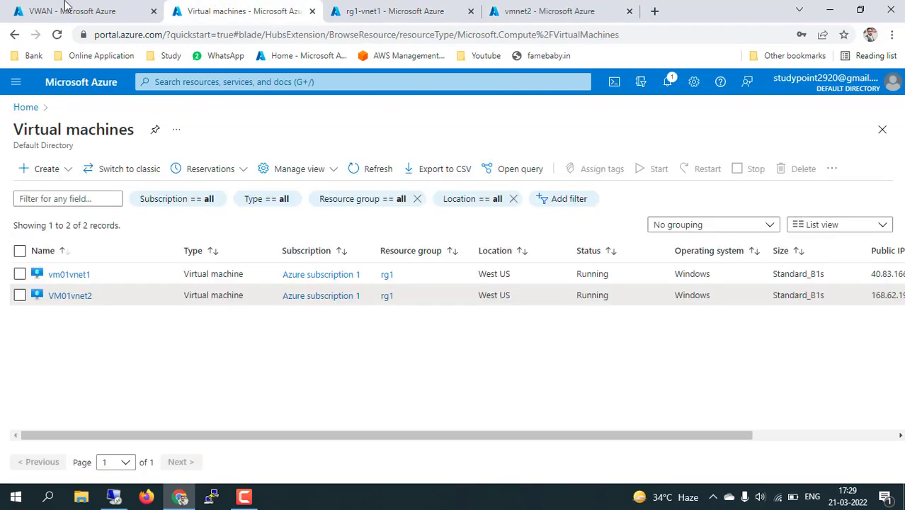
pyautogui.click(68, 8)
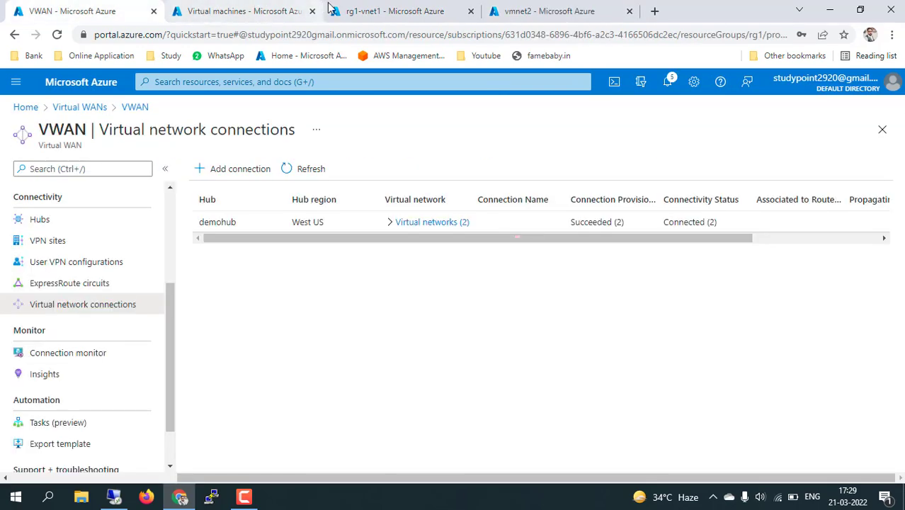
pyautogui.click(527, 10)
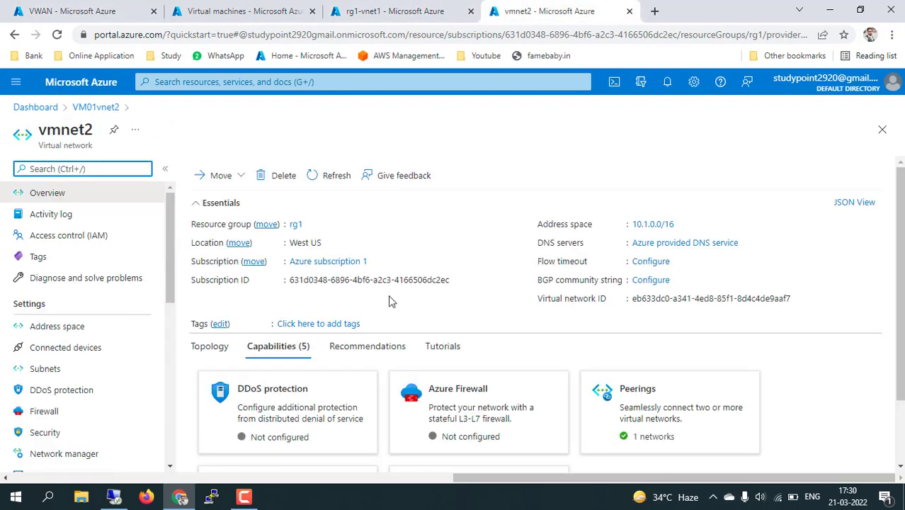
pyautogui.scroll(-3, 49, 420)
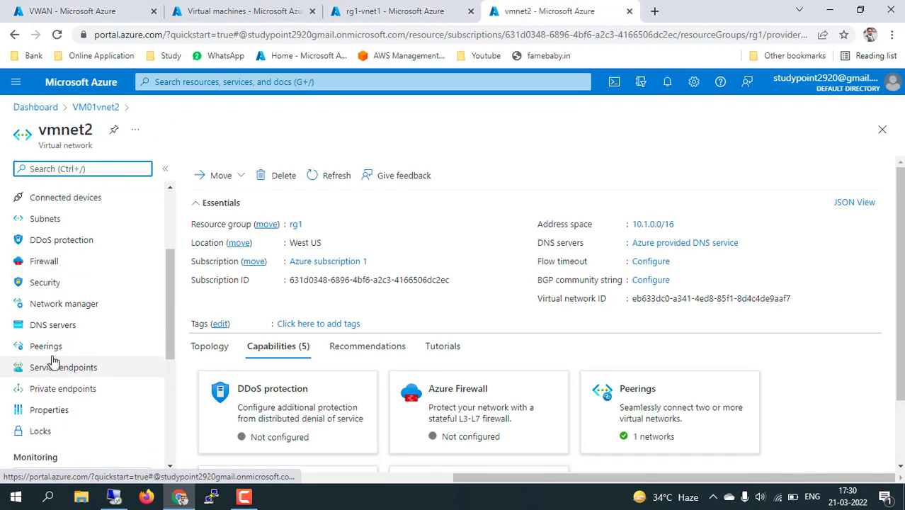
pyautogui.click(55, 348)
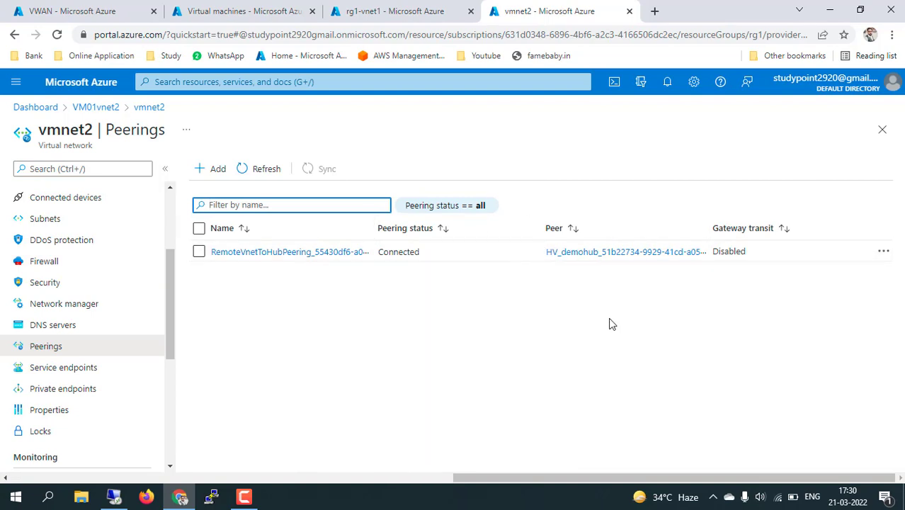
# - Return to VWAN's virtual network connections and review the connectivity status of demohub
pyautogui.click(379, 13)
pyautogui.click(209, 12)
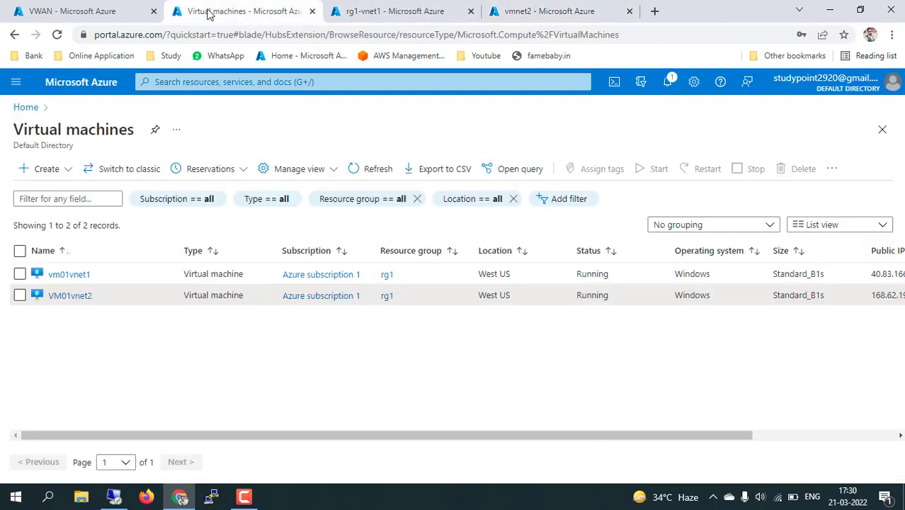
pyautogui.click(88, 9)
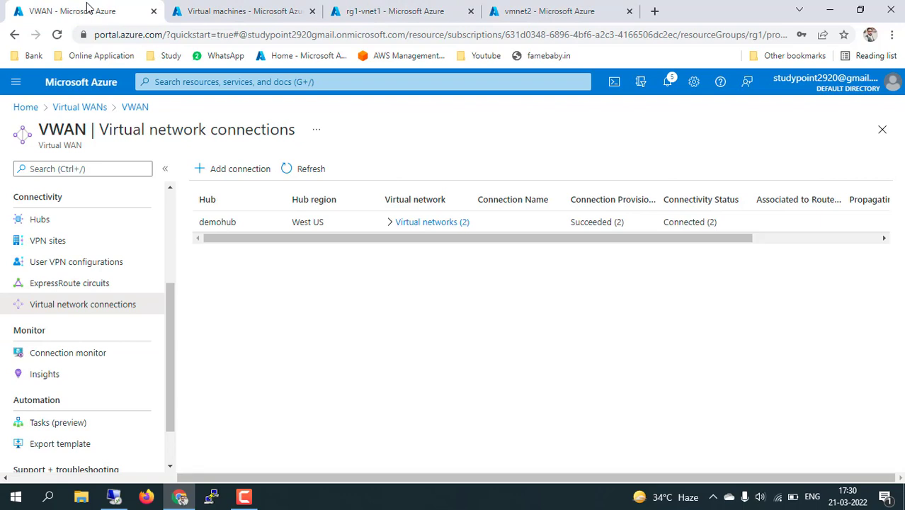